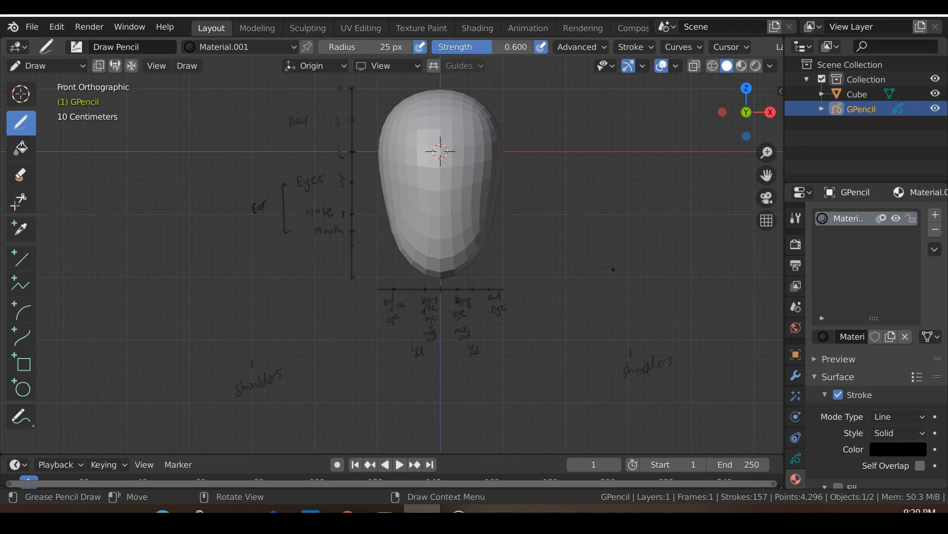
Switch the grease pencil guide drawing from Draw mode to Object Mode and deselect it.
scroll(623, 273, "up", 1)
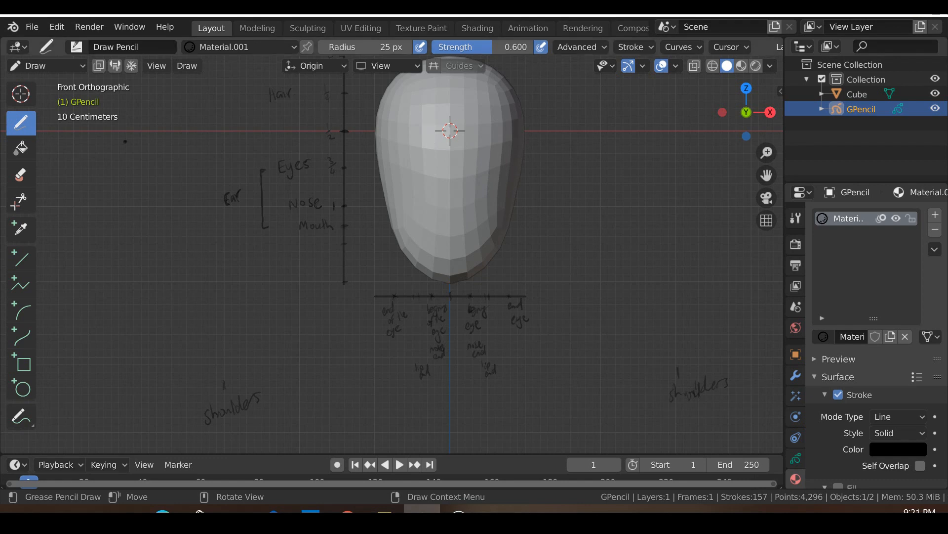
scroll(441, 204, "down", 1)
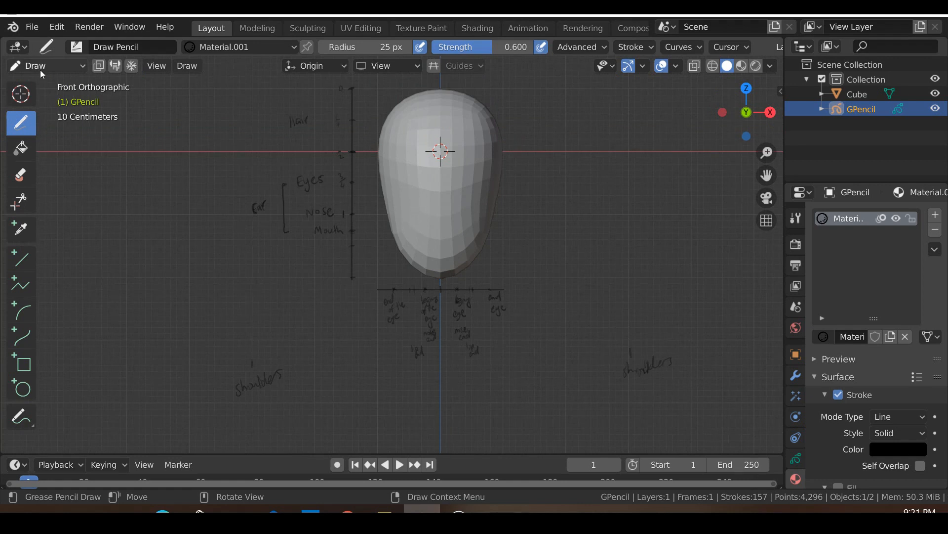
left_click(44, 65)
left_click(44, 80)
scroll(308, 233, "down", 1)
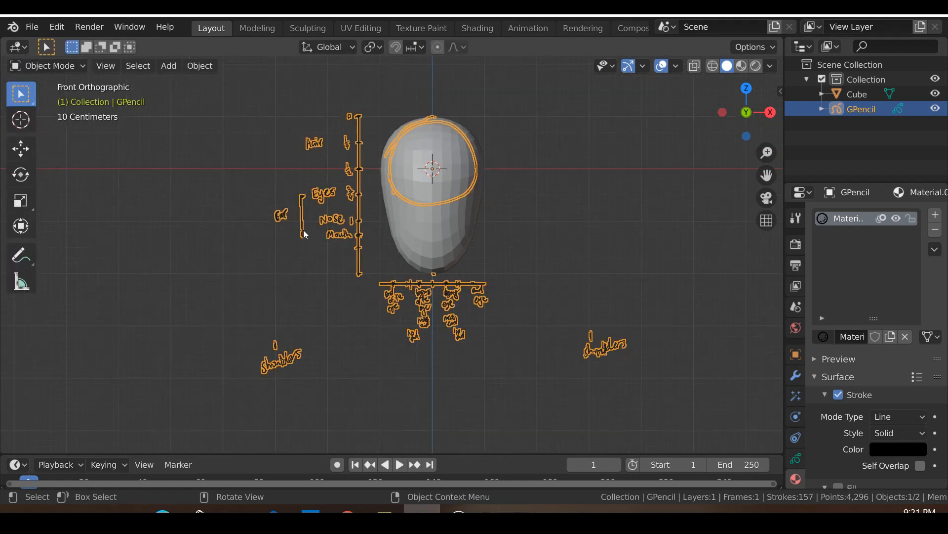
left_click(303, 233)
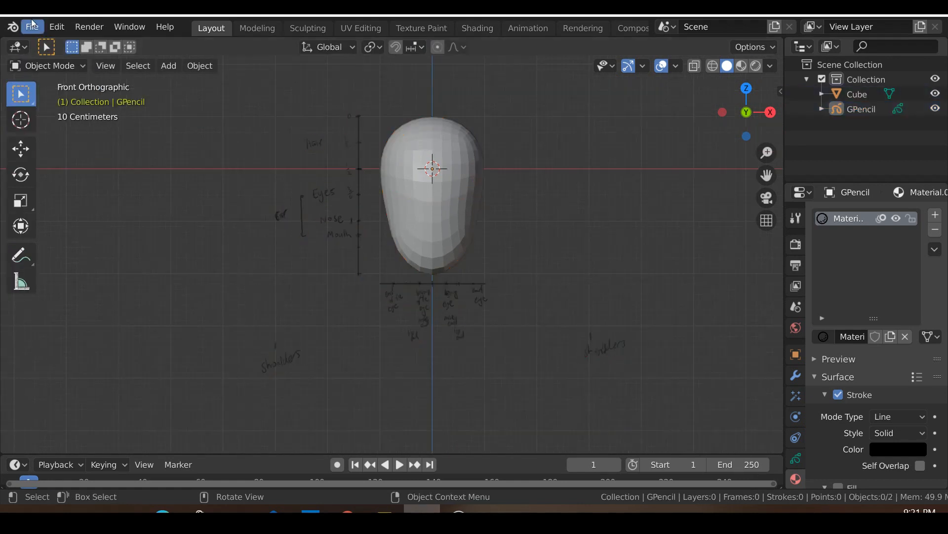
Append the Eyeball object from the Object folder of eyeballs.blend into the scene.
left_click(34, 26)
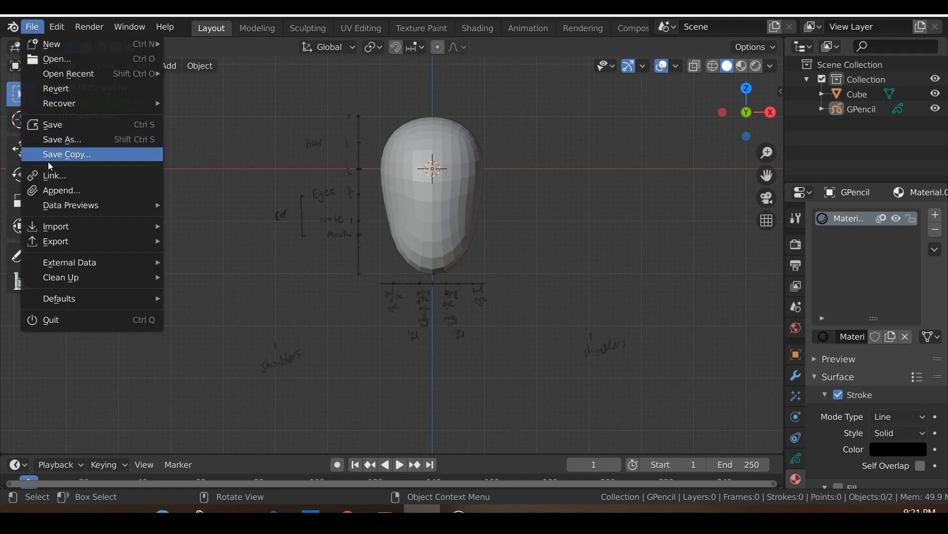
left_click(58, 195)
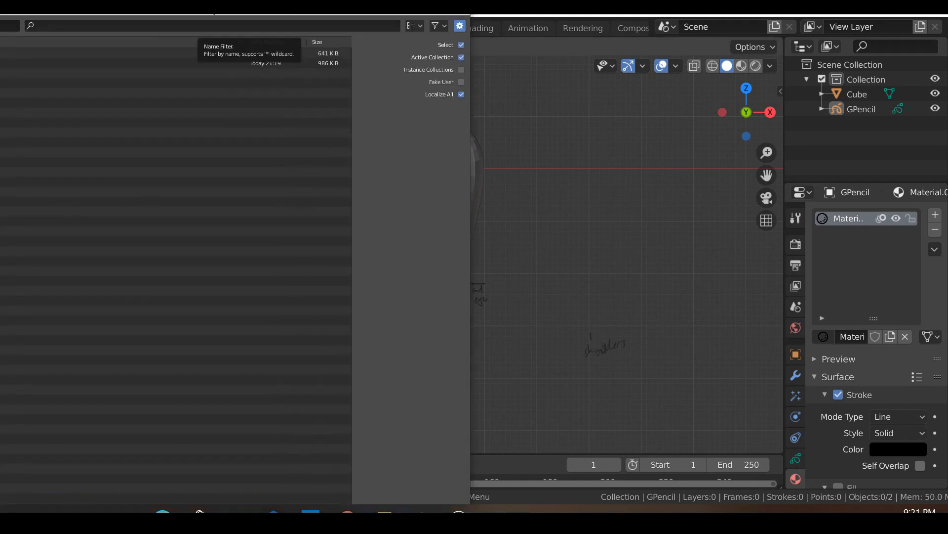
double_click(148, 53)
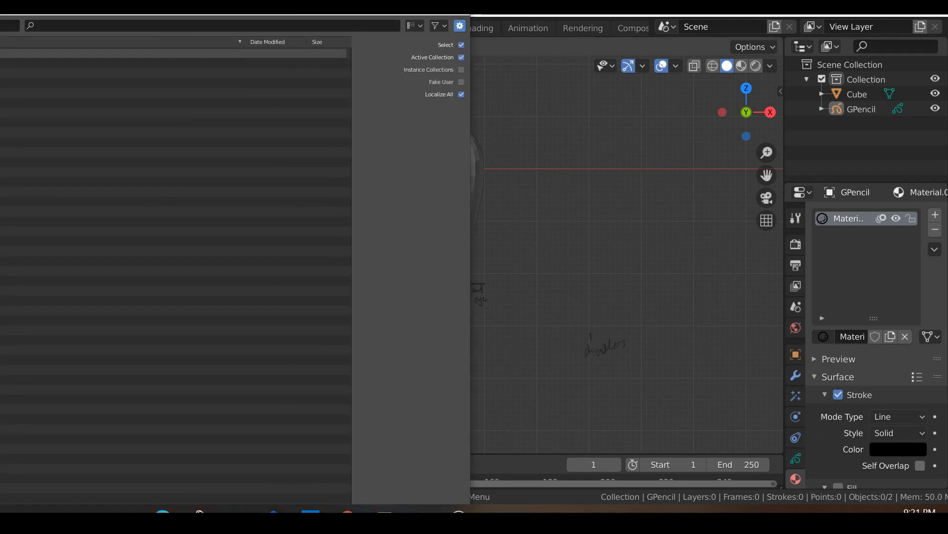
left_click_drag(49, 9, 766, 34)
left_click_drag(0, 37, 296, 55)
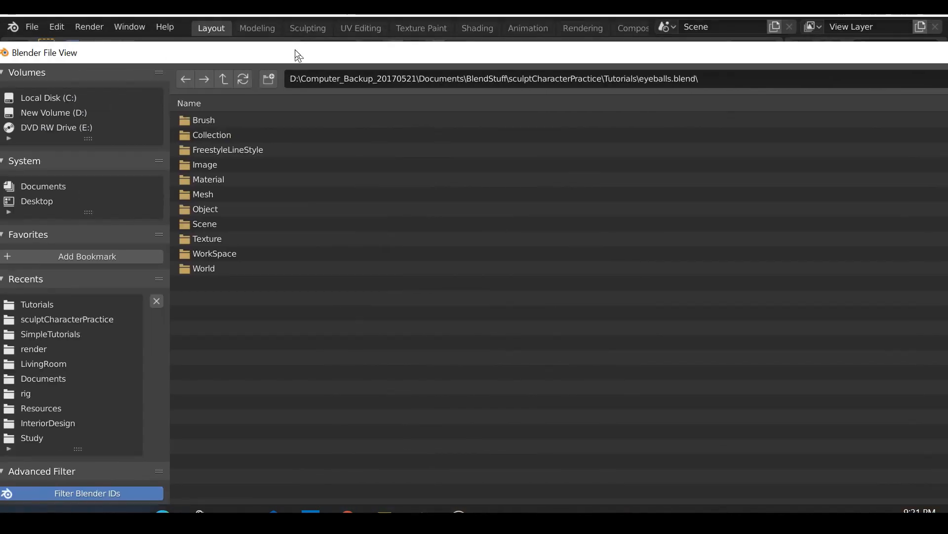
double_click(210, 210)
double_click(208, 120)
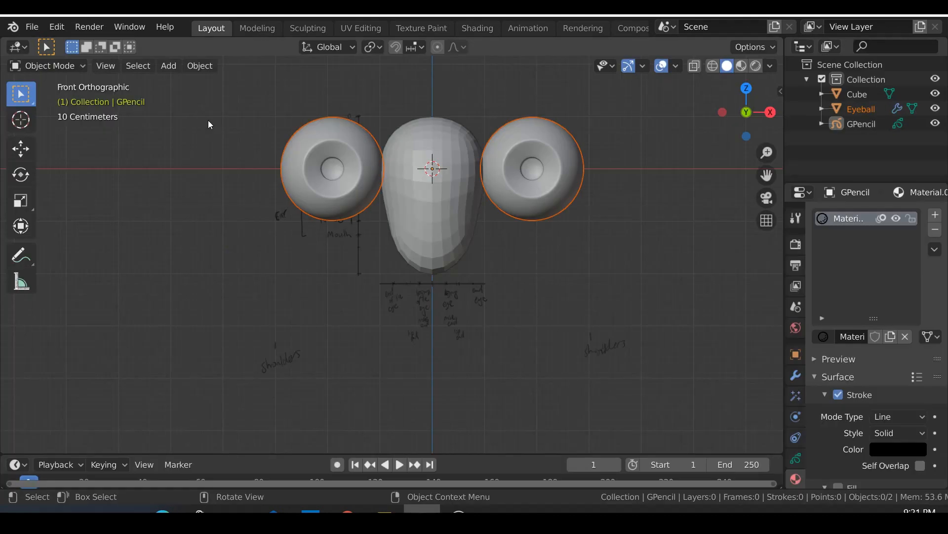
Select the Eyeball object and scale it down to about 0.23 of its size.
scroll(513, 250, "up", 3)
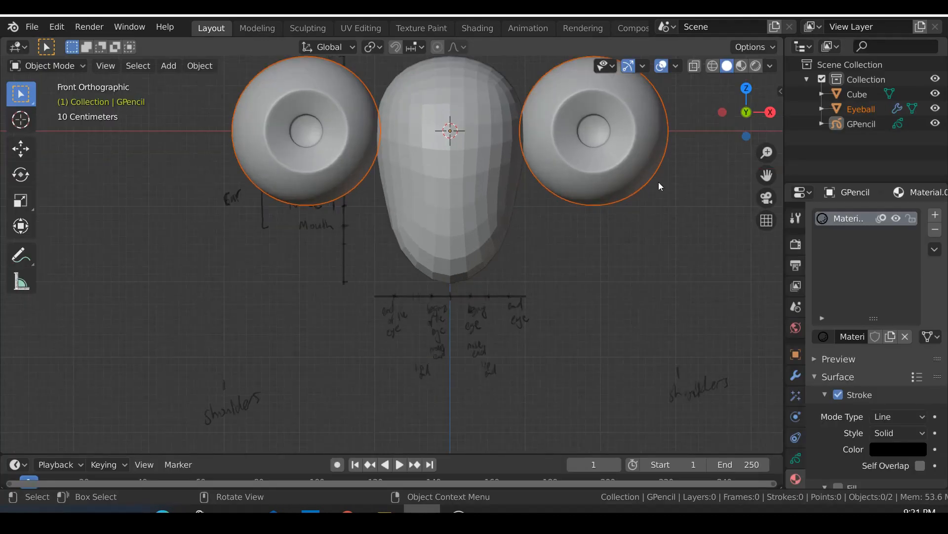
left_click(623, 177)
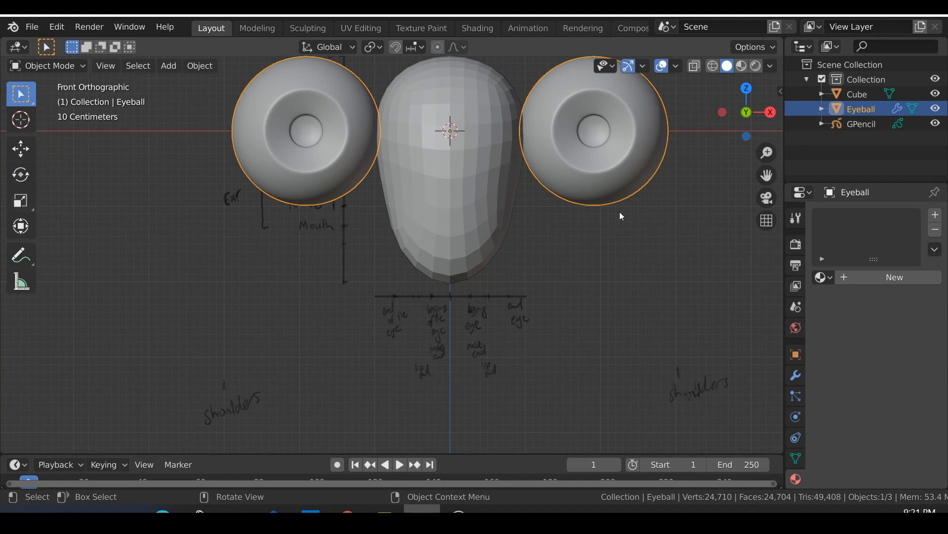
key("s")
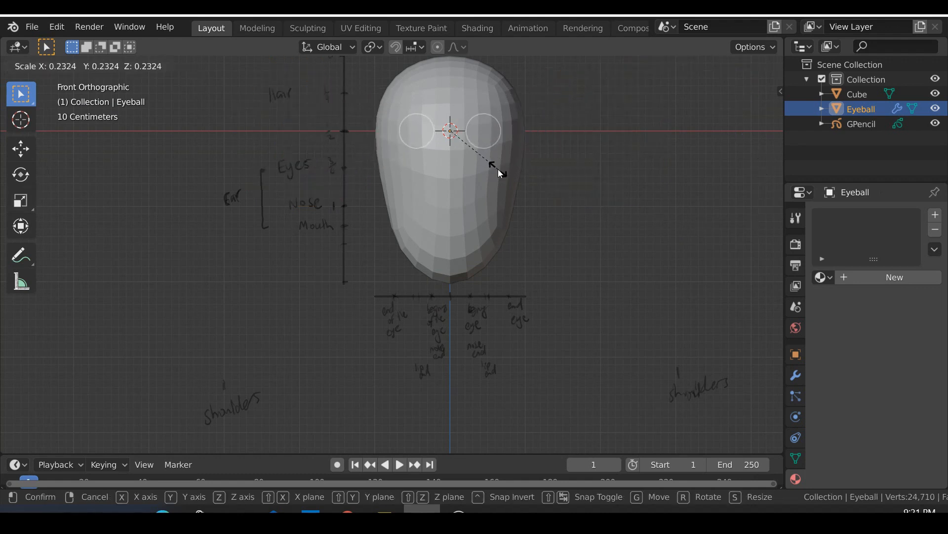
left_click(521, 161)
key("s")
left_click(518, 181)
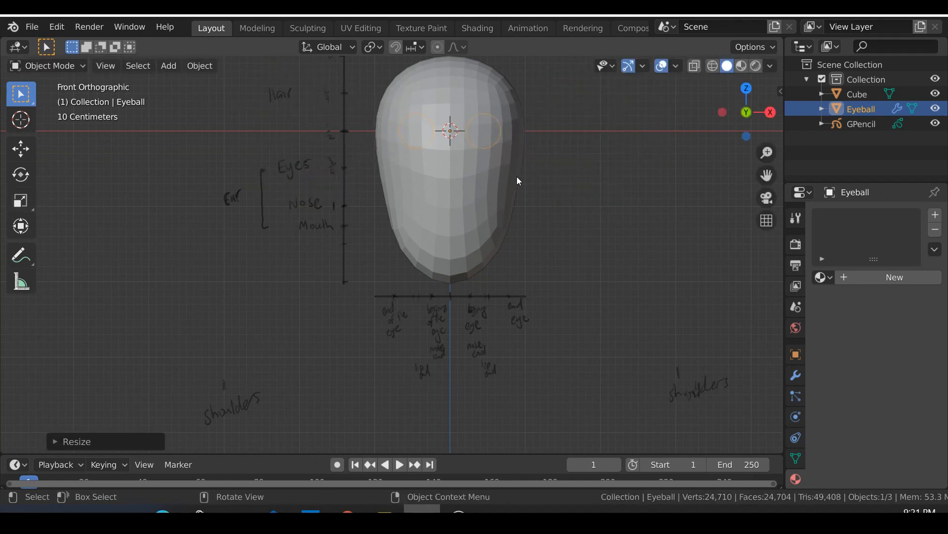
Move the eyeballs down below the chin, close to the horizontal guide line with the eye-width marks.
key("g")
left_click(506, 317)
middle_click_drag(559, 336, 471, 261, "shift")
scroll(509, 225, "up", 2)
scroll(445, 261, "up", 2)
key("g")
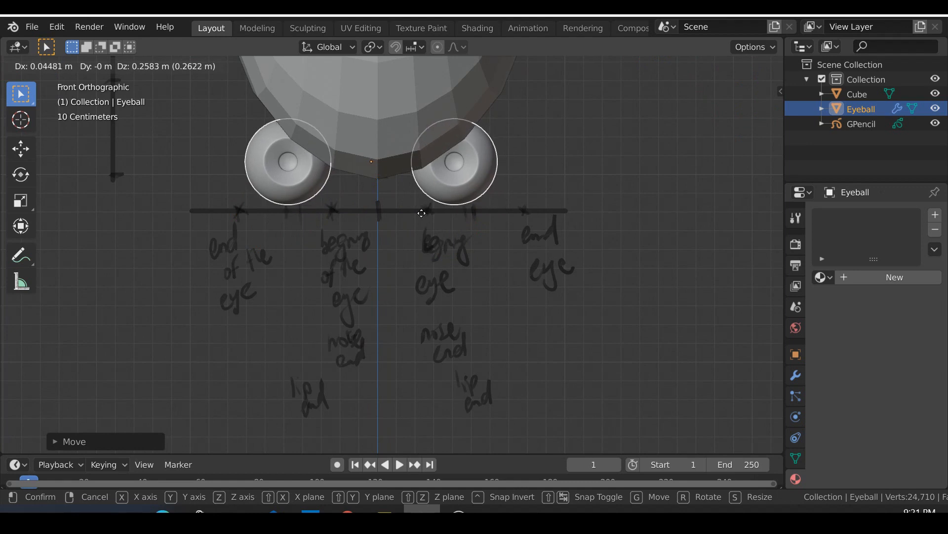
left_click(420, 212)
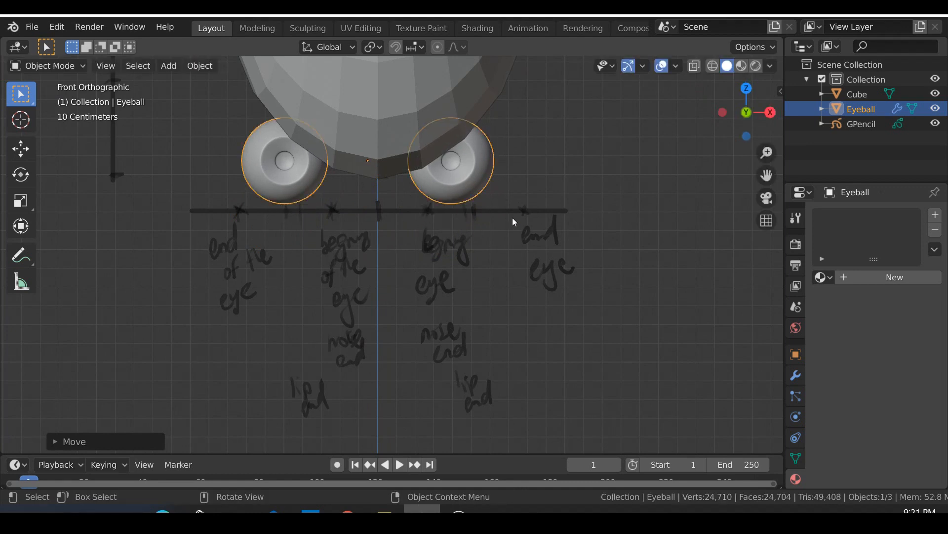
Enlarge and shift the eyeballs so each roughly spans the beginning-of-eye and end-of-eye marks.
key("s")
left_click(601, 221)
key("g")
left_click(565, 216)
key("g")
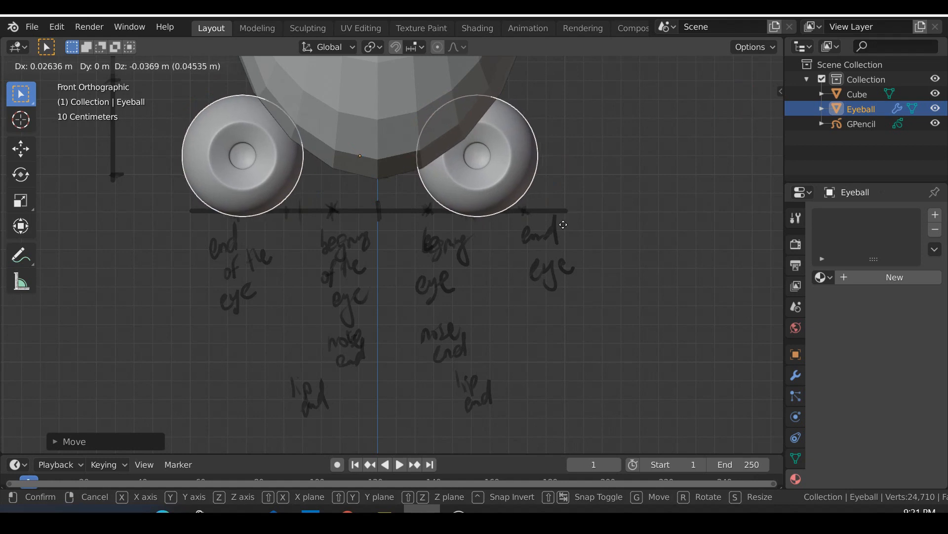
left_click(564, 224)
key("g")
left_click(504, 224)
key("s")
left_click(681, 266)
Reposition the eyeballs over the horizontal guide line, lining them up with the eye marks.
key("g")
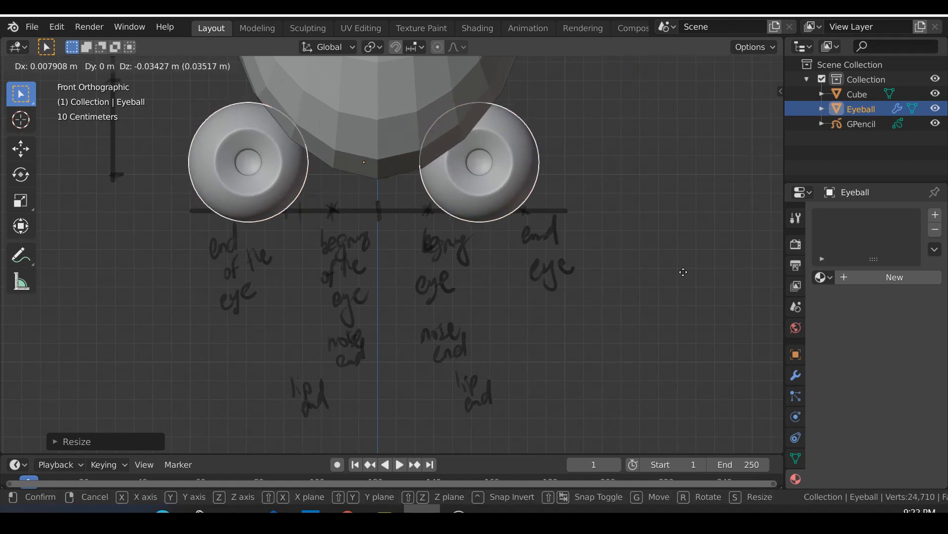
left_click(683, 313)
key("g")
left_click(529, 213)
key("g")
left_click(431, 203)
key("g")
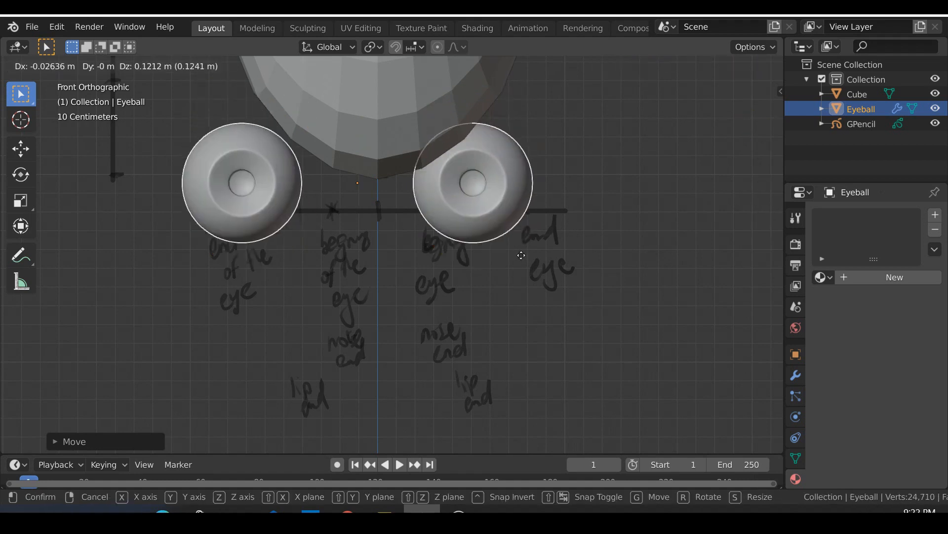
left_click(526, 277)
Shift the eyeball mesh along X in Edit Mode to adjust the eye spacing, and turn on X-ray display.
key("Tab")
key("g")
key("x")
left_click(559, 268)
key("Tab")
key("alt+z")
scroll(635, 233, "up", 2)
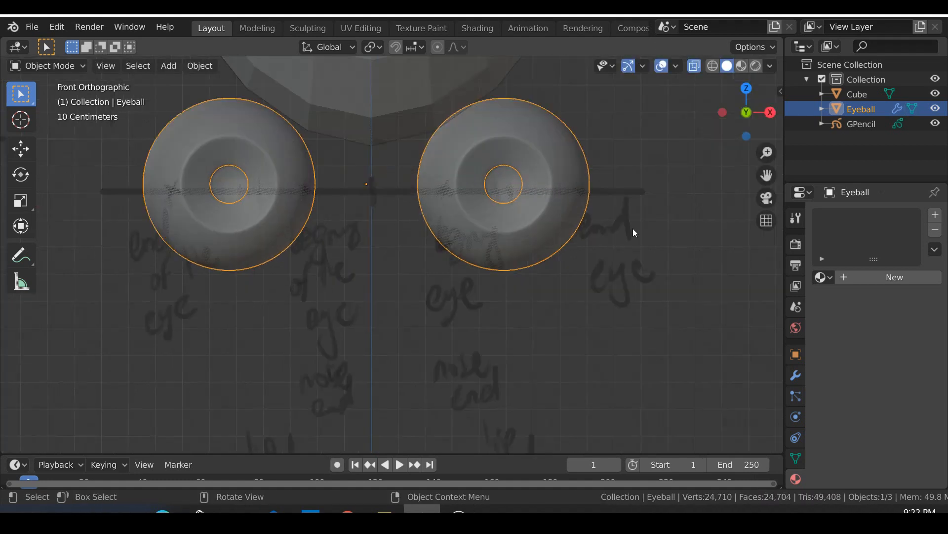
Refine the eyeball mesh's X position in Edit Mode against the beginning-of-eye and end-of-eye marks.
scroll(635, 233, "up", 1)
key("Tab")
key("g")
key("x")
left_click(660, 241)
middle_click_drag(661, 242, 641, 347, "shift")
key("g")
key("x")
left_click(616, 340)
Return to Object Mode and move the Eyeball object along X to centre the pair on the vertical axis.
key("Tab")
key("g")
key("x")
left_click(623, 343)
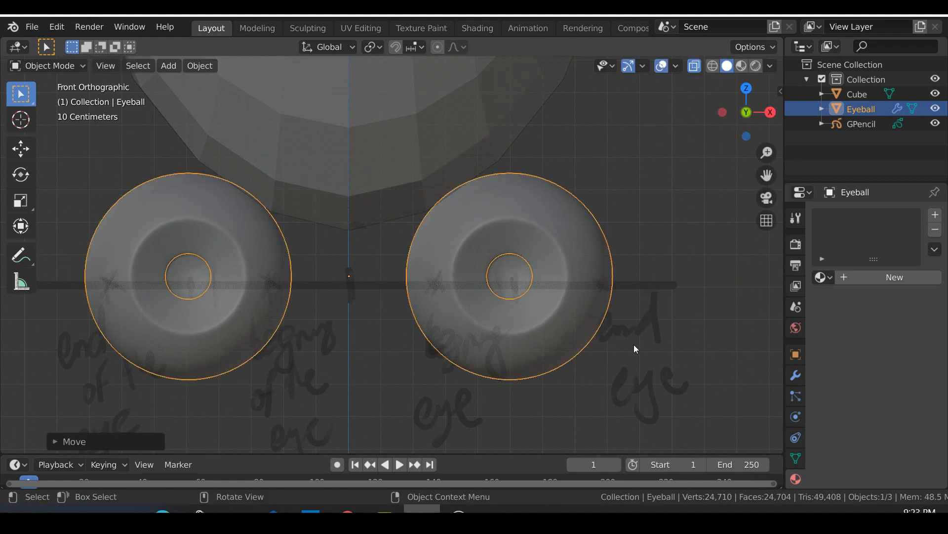
Make a last X adjustment to the eyeball mesh in Edit Mode and return to Object Mode.
key("Tab")
key("g")
key("x")
left_click(636, 348)
scroll(636, 348, "down", 3)
key("Tab")
scroll(636, 348, "down", 5)
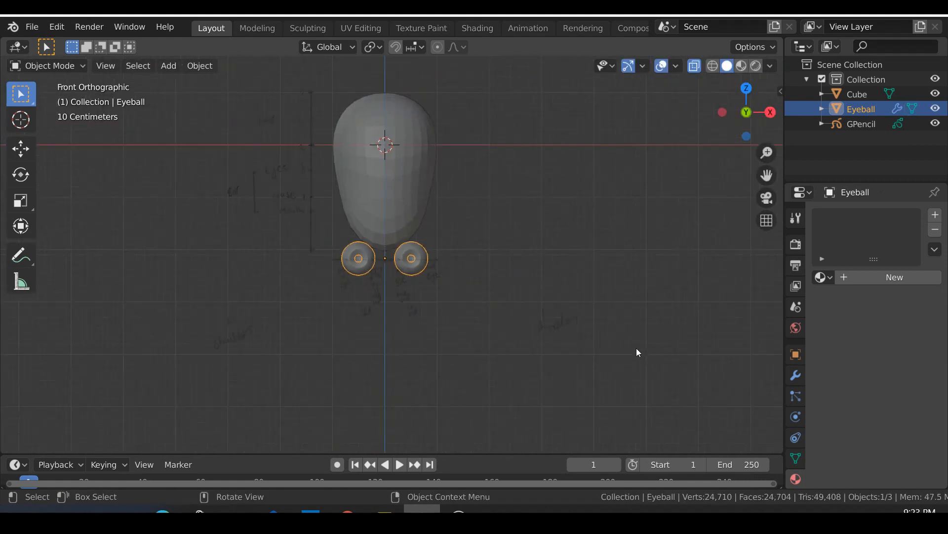
Raise the eyeballs about 1.69 m along Z to the height of the Eyes mark on the vertical guide.
scroll(555, 342, "up", 3)
key("g")
key("z")
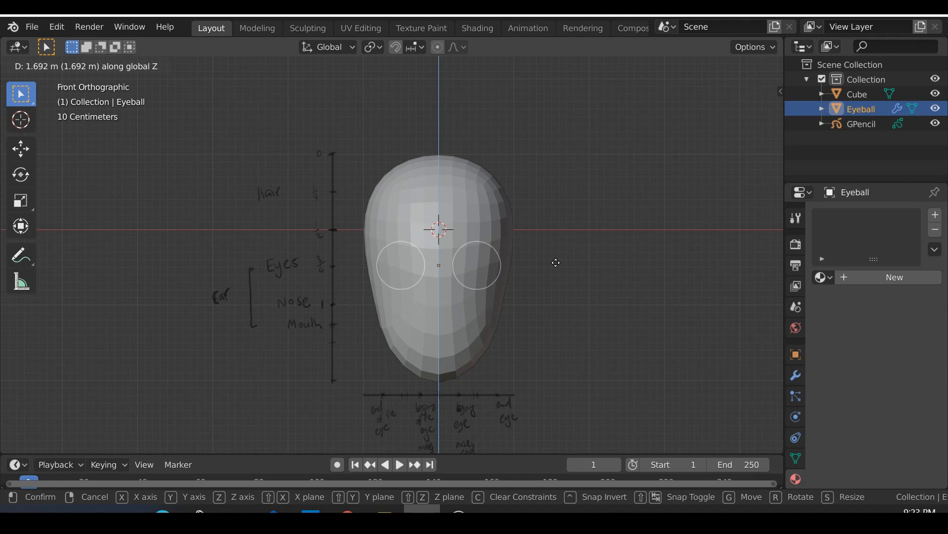
left_click(557, 262)
From the right side view, move the eyeballs forward along Y to the front of the face.
key("KP_3")
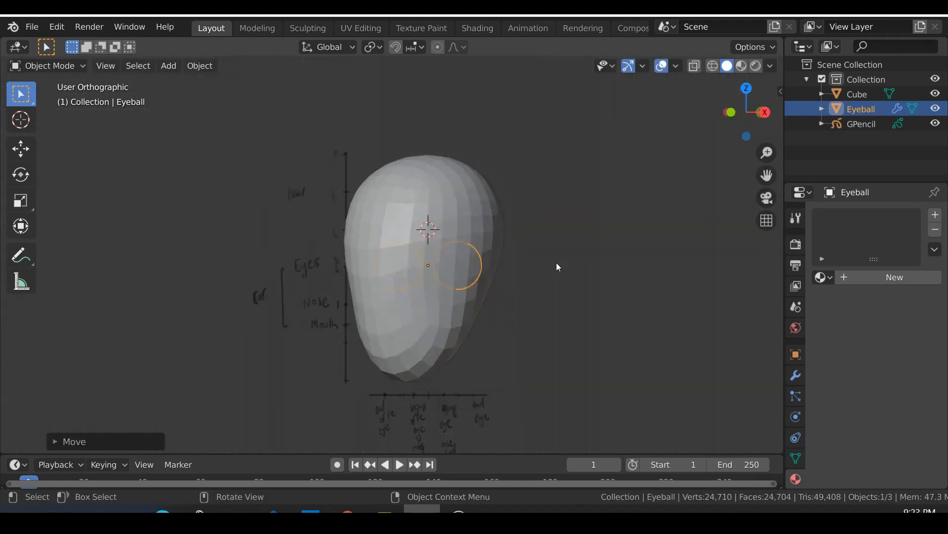
key("g")
key("y")
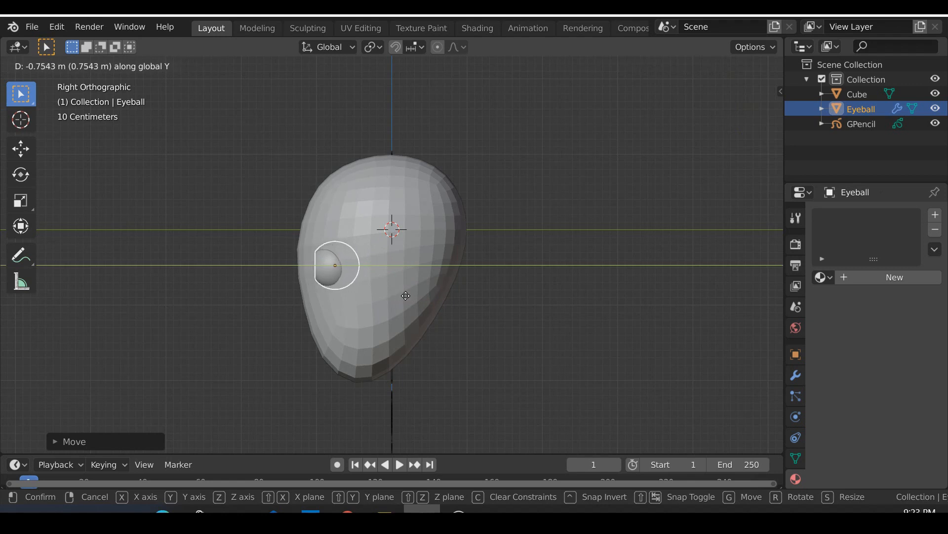
left_click(398, 293)
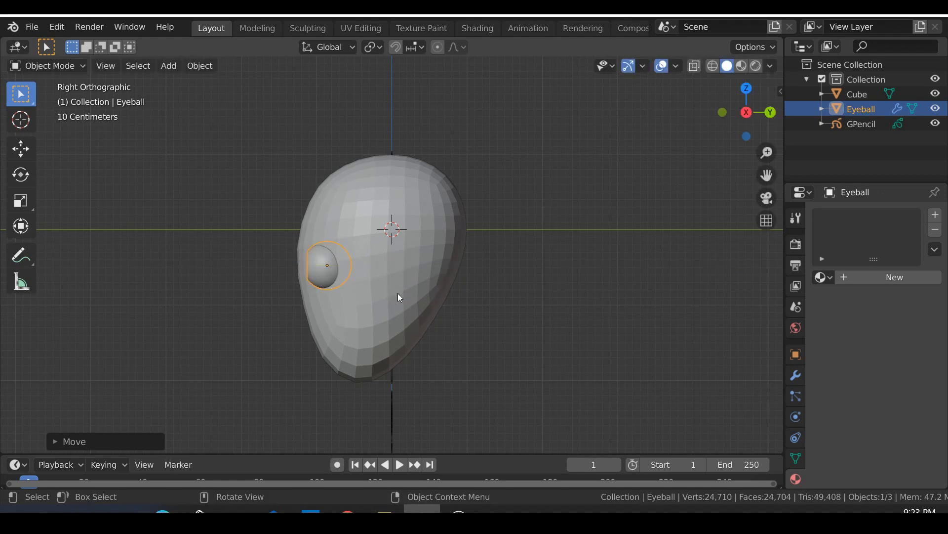
Check the eyeballs from the front and move them slightly back into the head along Y.
key("KP_1")
middle_click_drag(465, 313, 444, 150, "shift")
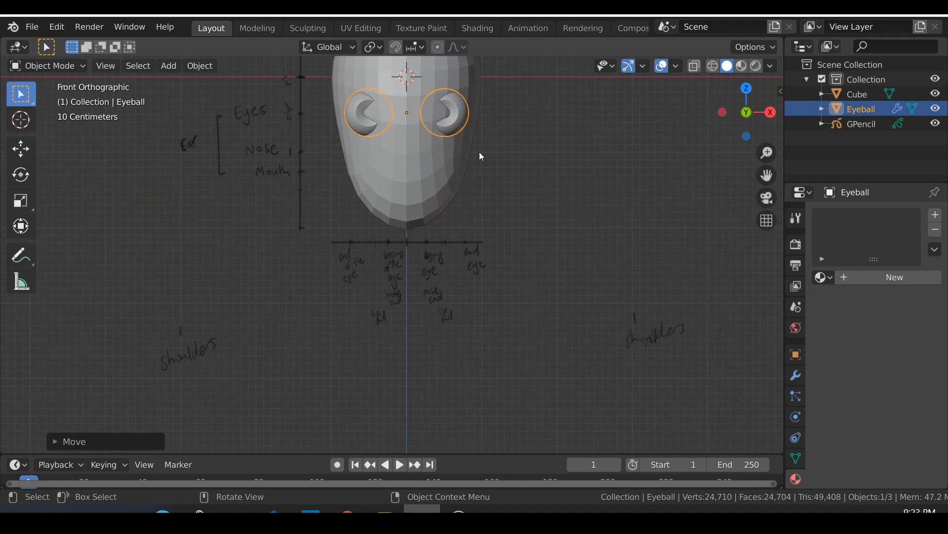
scroll(479, 152, "up", 2)
scroll(479, 152, "down", 4)
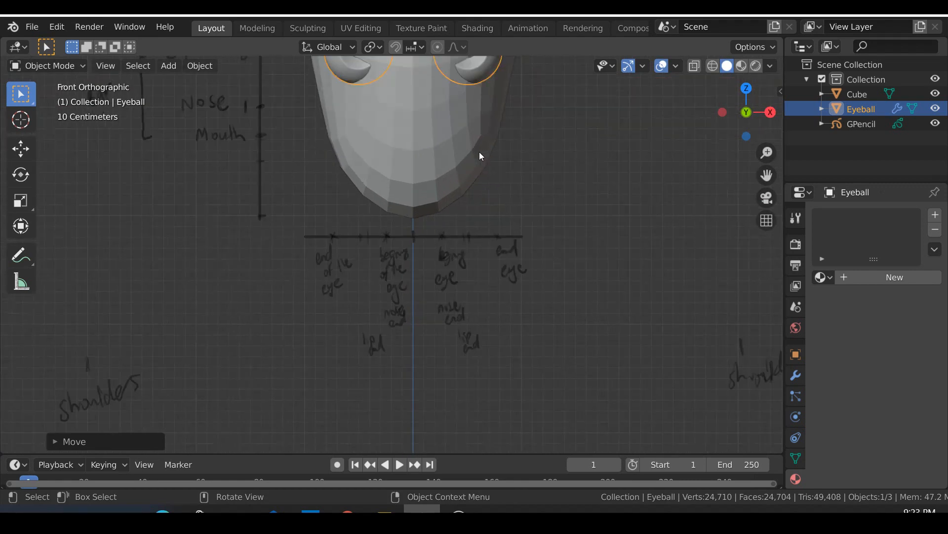
key("KP_3")
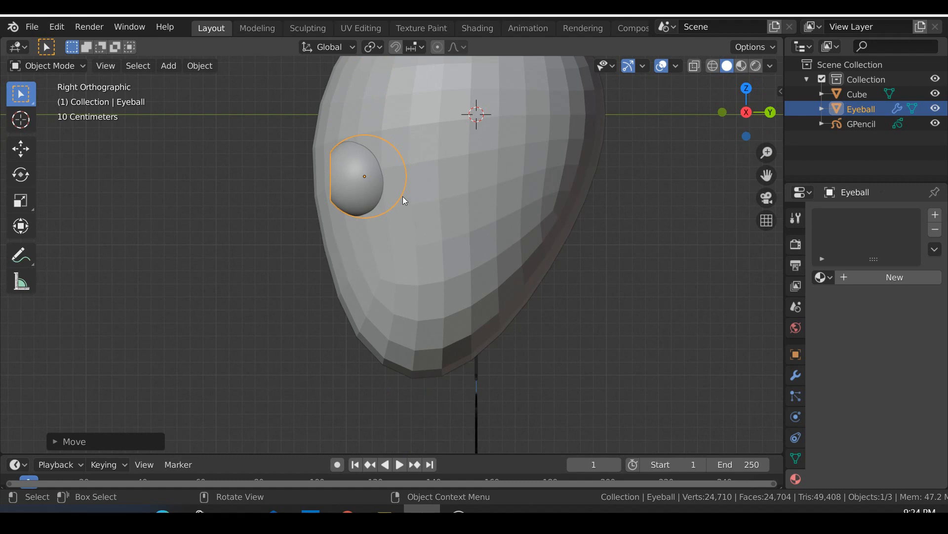
key("g")
key("y")
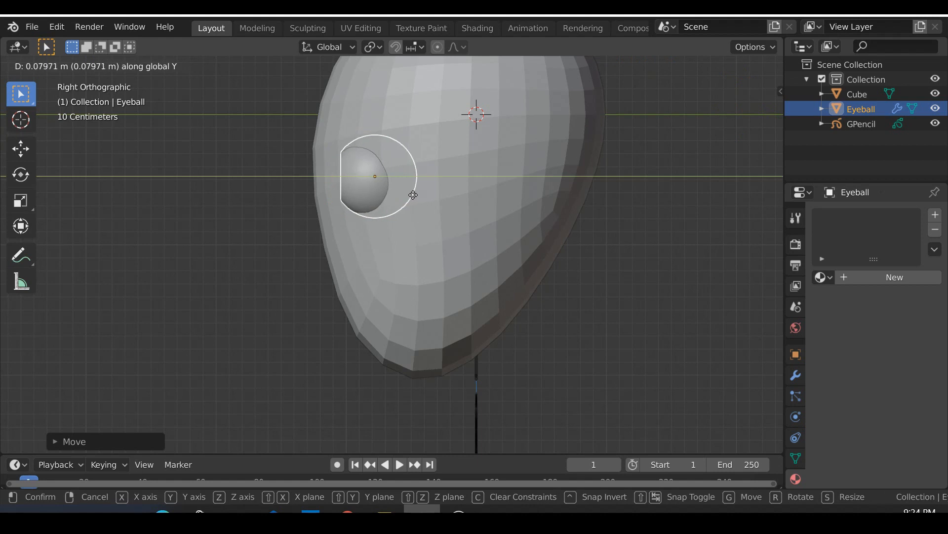
left_click(414, 198)
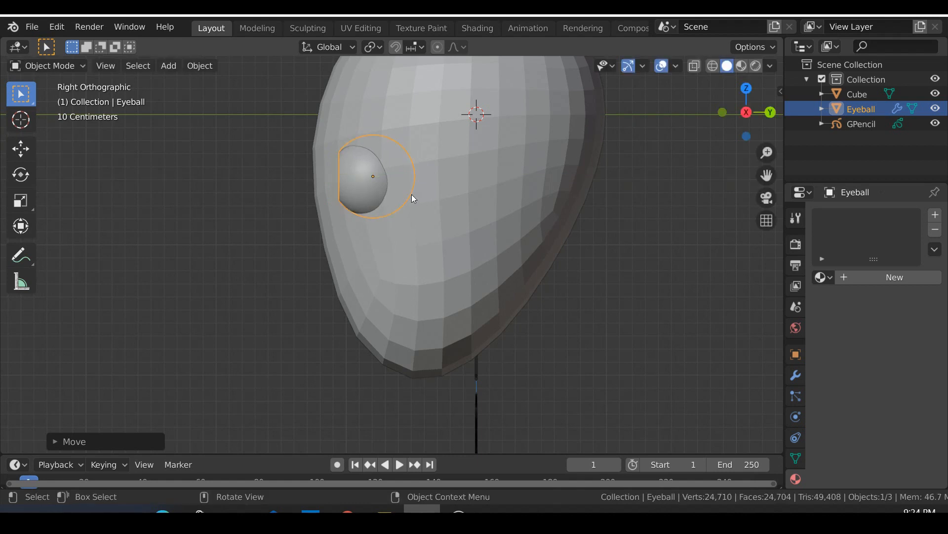
key("KP_1")
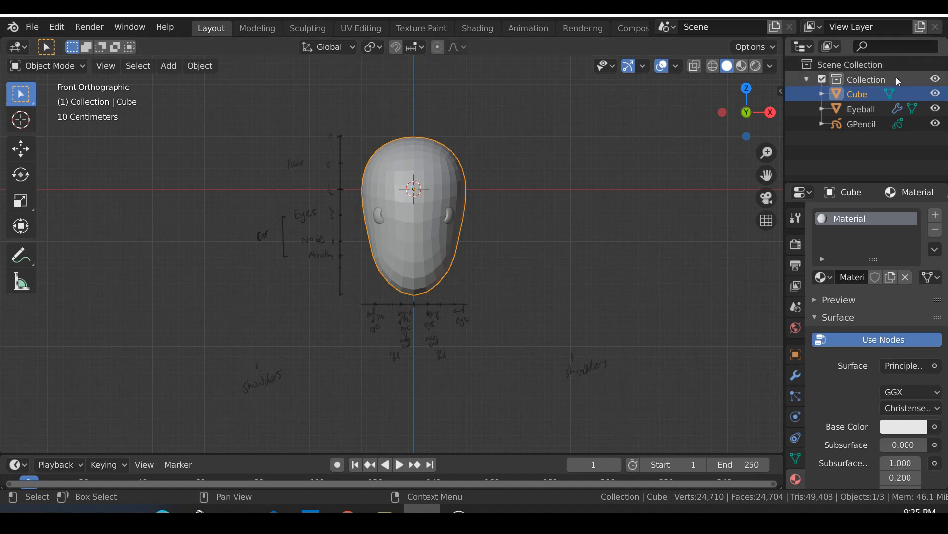
Rename the Cube object to Head.
double_click(857, 94)
type("Head")
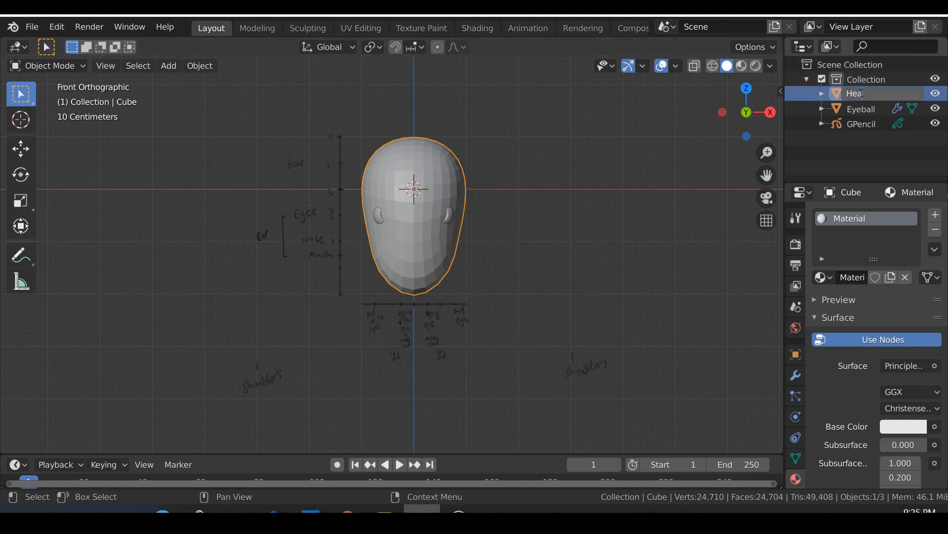
key("Return")
Switch to the Sculpting workspace with the head selected, facing it from the front.
scroll(381, 151, "up", 1)
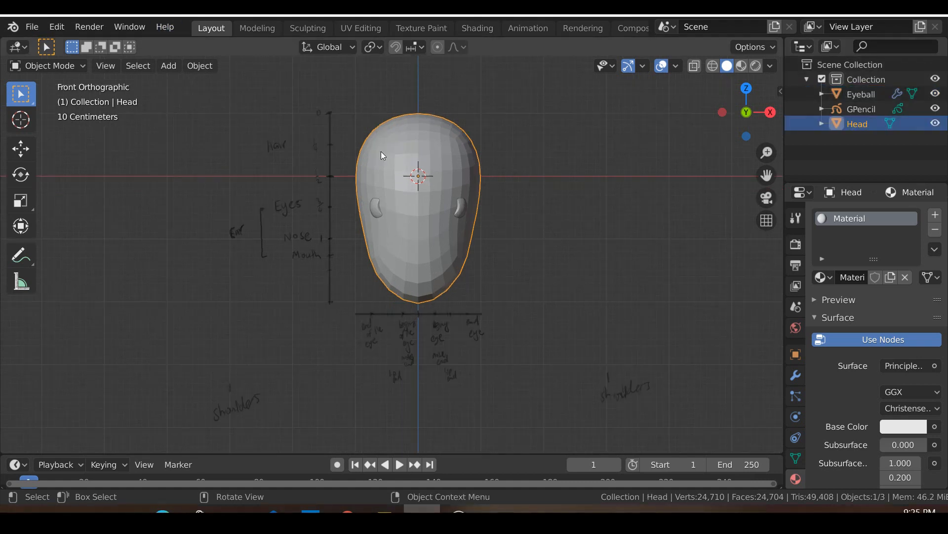
left_click(311, 29)
mouse_move(425, 314)
middle_mouse_down()
mouse_move(380, 297)
mouse_move(304, 311)
mouse_move(467, 312)
middle_mouse_up()
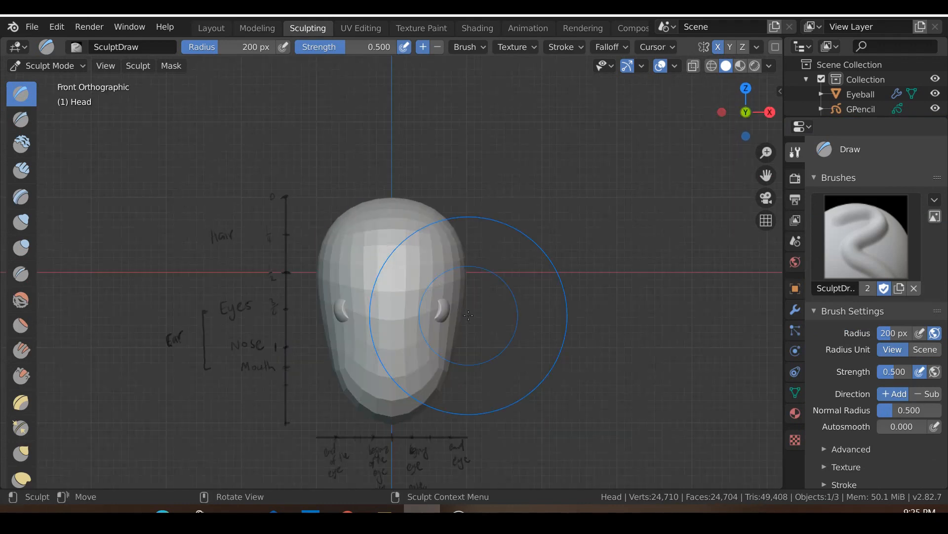
scroll(468, 315, "down", 2)
mouse_move(468, 314)
middle_mouse_down("shift")
mouse_move(463, 261)
mouse_move(437, 296)
middle_mouse_up("shift")
scroll(462, 260, "up", 4)
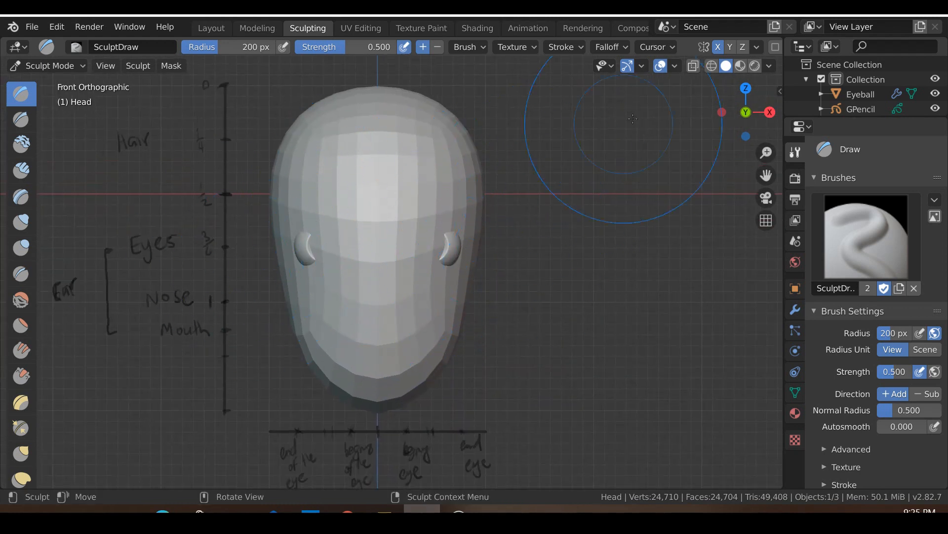
Set the viewport lighting to the reddish-brown clay MatCap.
scroll(711, 50, "down", 4)
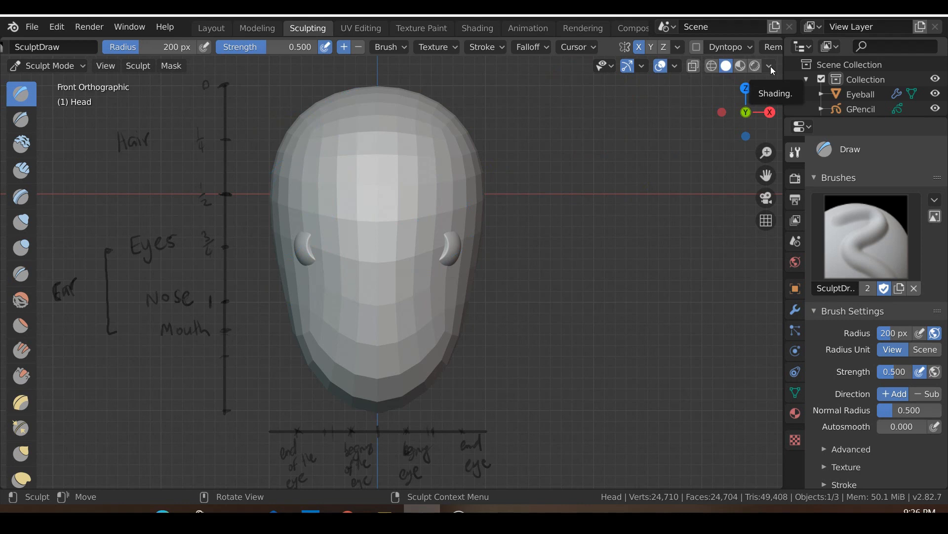
left_click(770, 66)
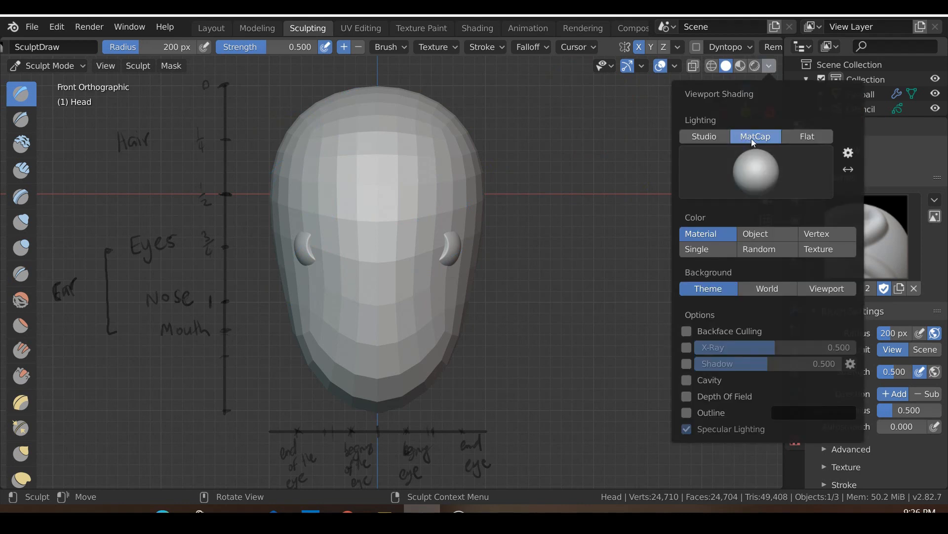
left_click(763, 179)
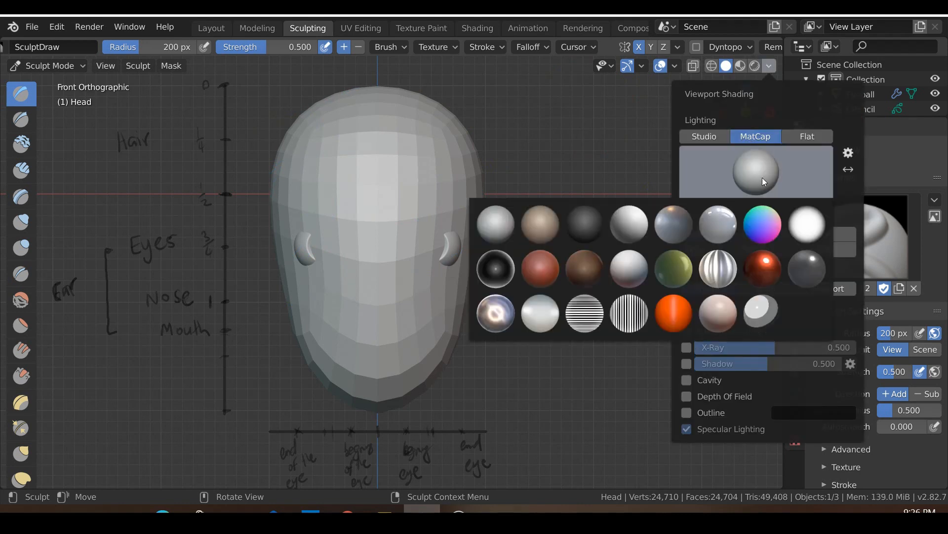
left_click(541, 269)
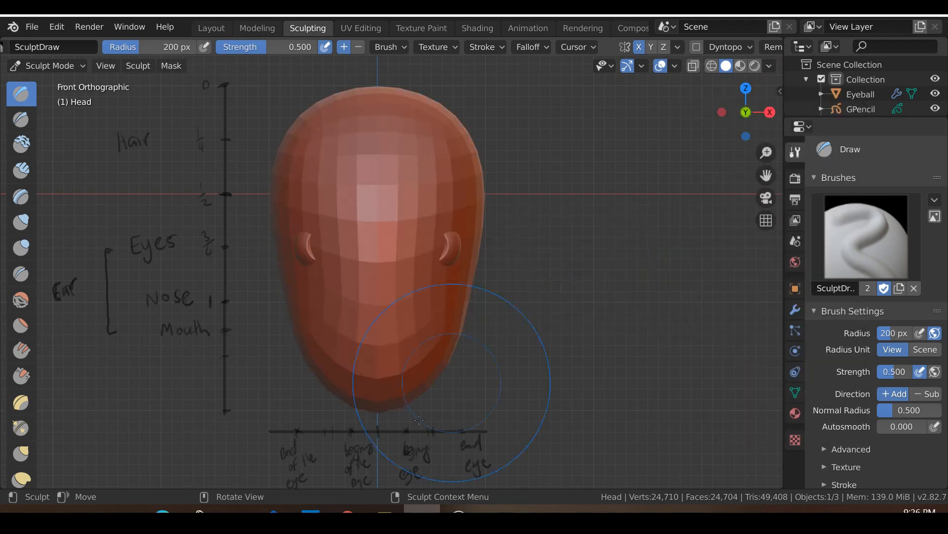
Examine the shaded head and eyeballs from the front and at an angle against the drawn proportion guides.
mouse_move(487, 296)
middle_mouse_down()
mouse_move(354, 309)
mouse_move(487, 296)
middle_mouse_up()
middle_click_drag(517, 292, 534, 279, "shift")
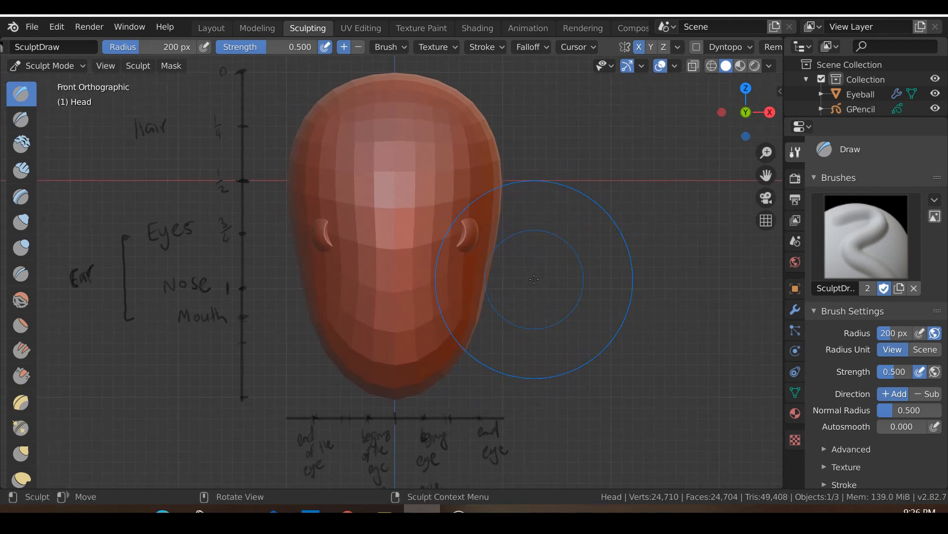
middle_click_drag(460, 263, 472, 261)
scroll(480, 262, "up", 3)
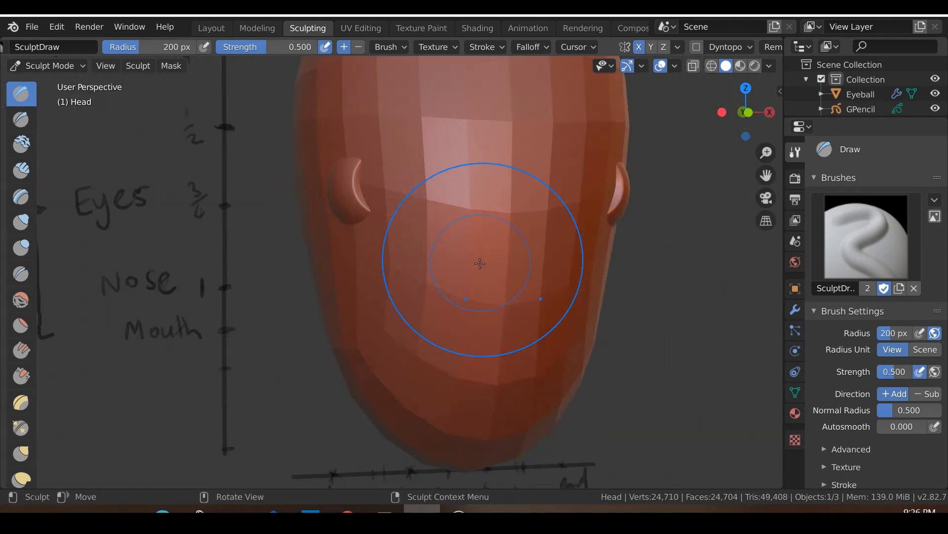
scroll(423, 190, "down", 4)
middle_click_drag(426, 236, 329, 244)
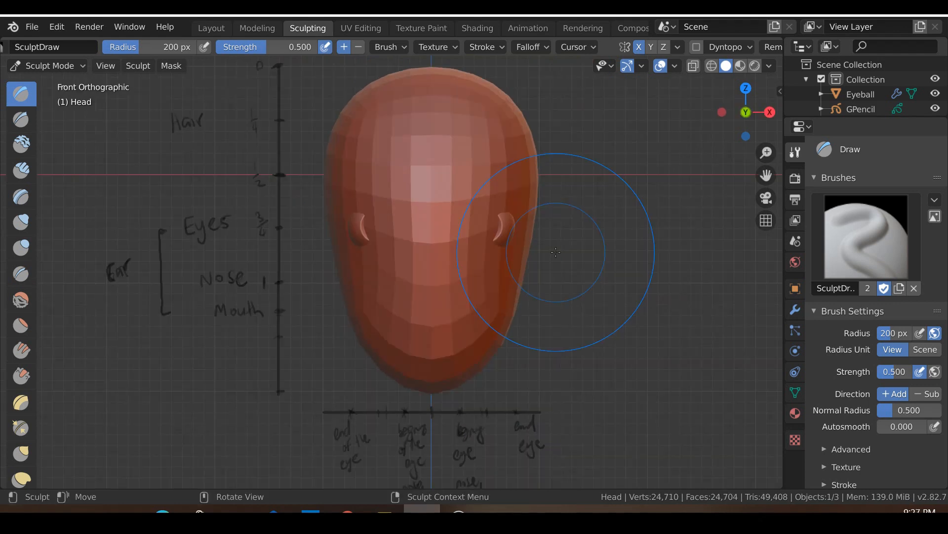
scroll(555, 252, "up", 1)
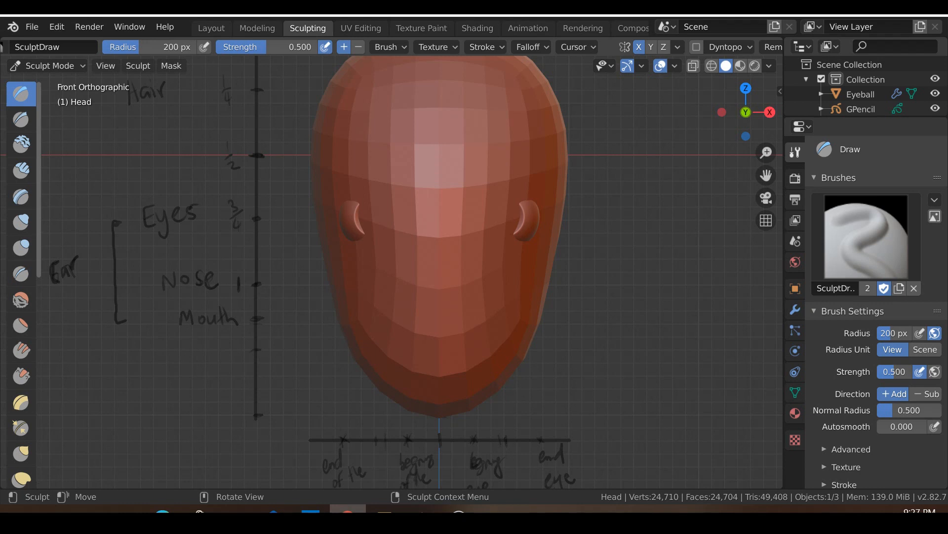
Switch to the browser and study the front and side human skull references, including the eye sockets, before returning to Blender.
left_click_drag(467, 8, 338, 18)
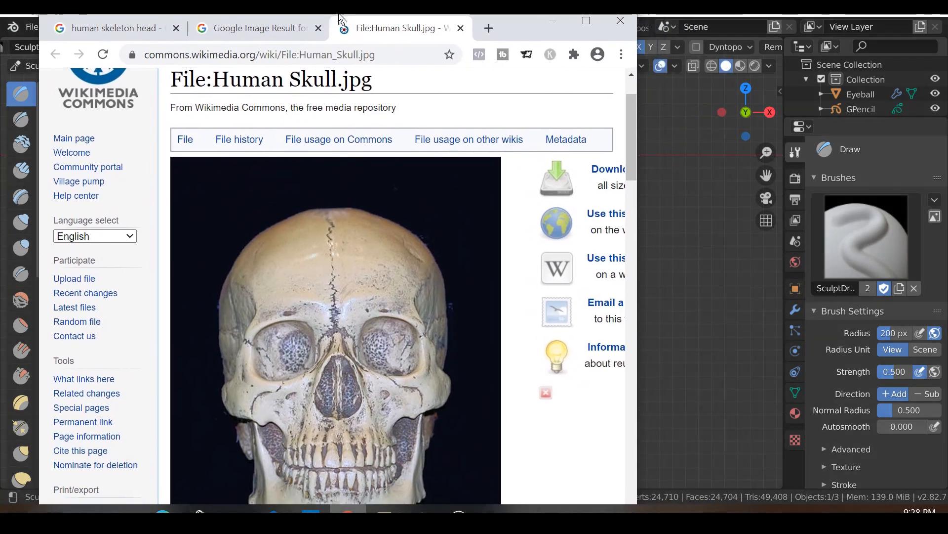
scroll(309, 345, "down", 1)
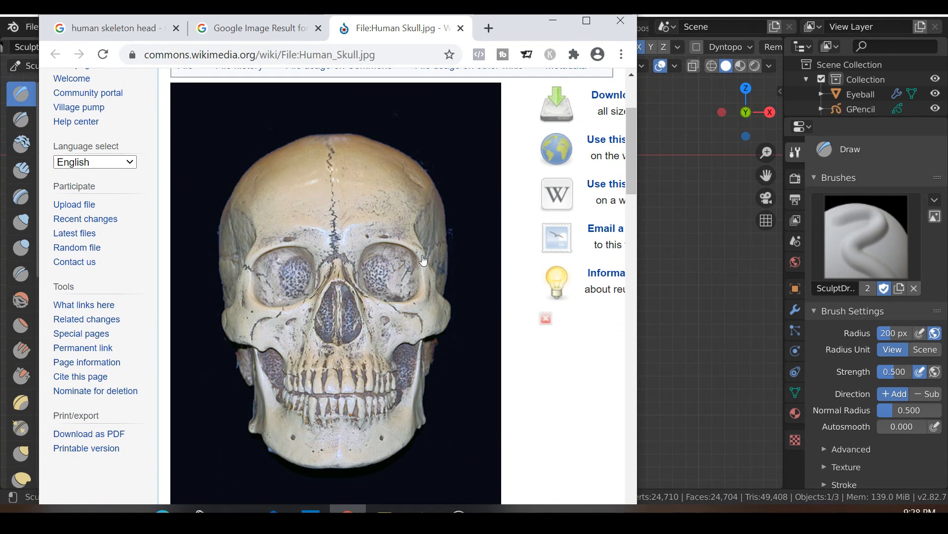
left_click(240, 27)
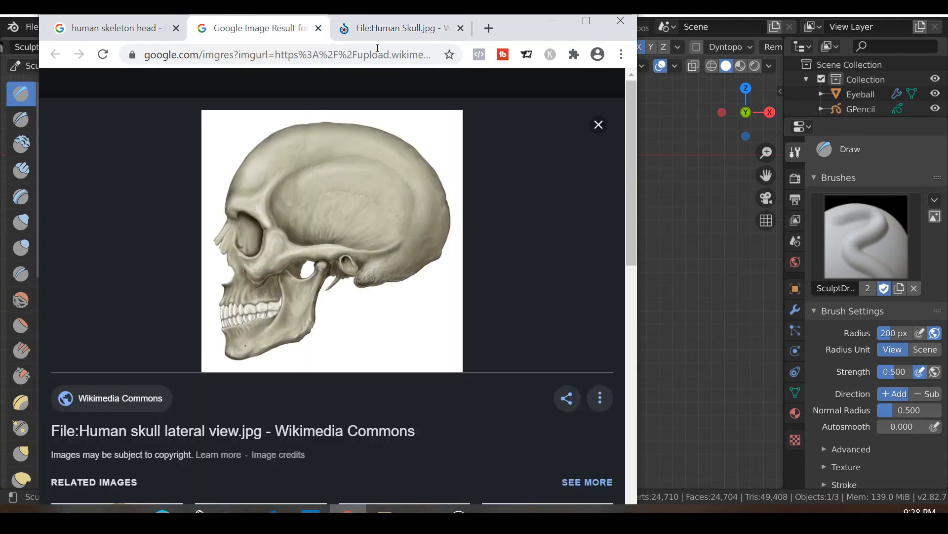
left_click(388, 37)
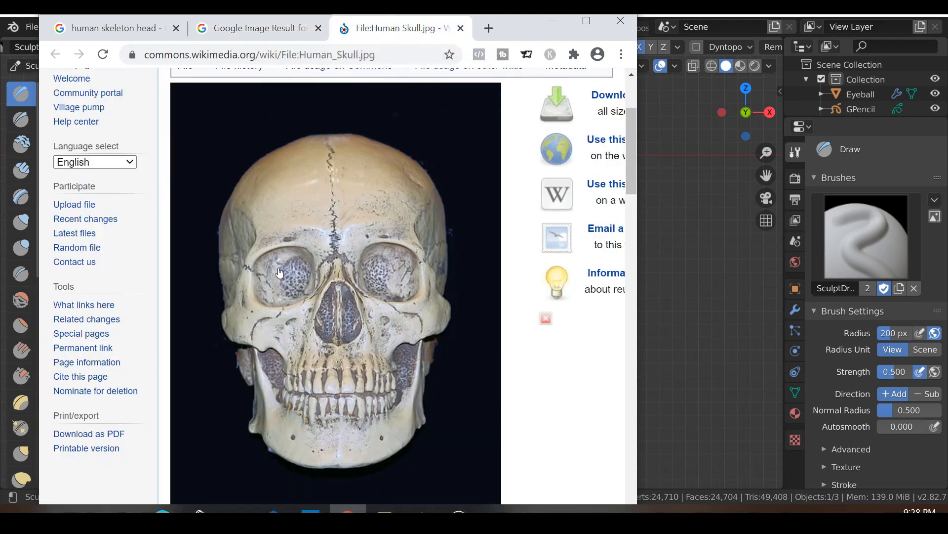
key("alt+Tab")
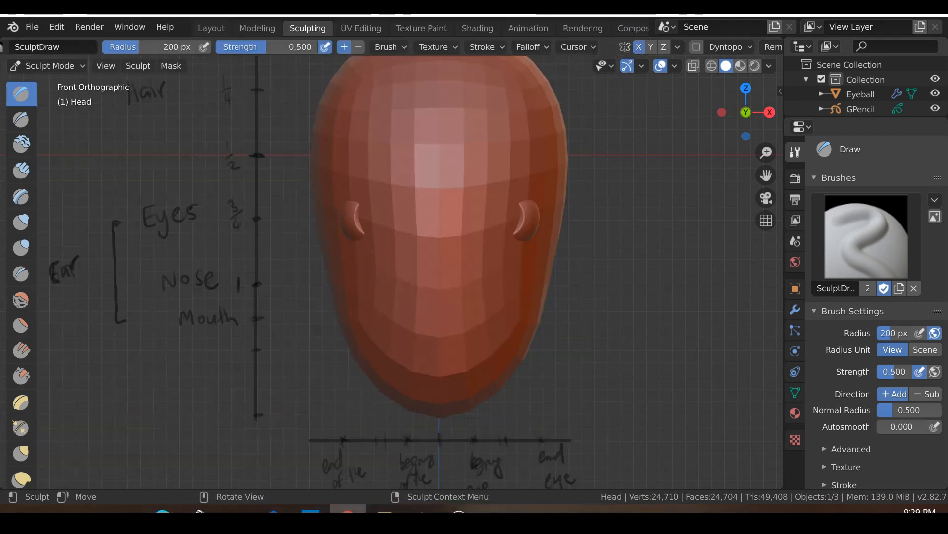
Check the head from the right side and front, and select the Clay Strips brush.
scroll(496, 292, "up", 1)
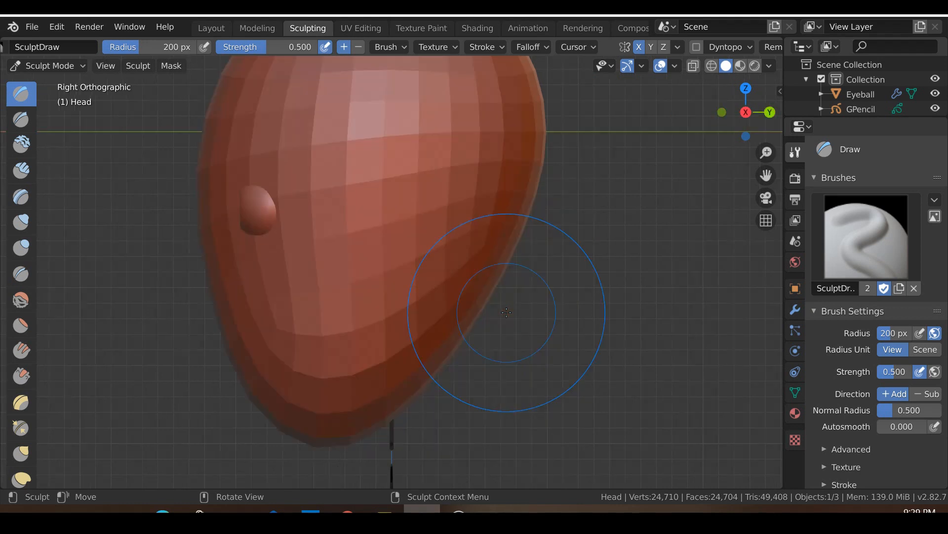
key("KP_1")
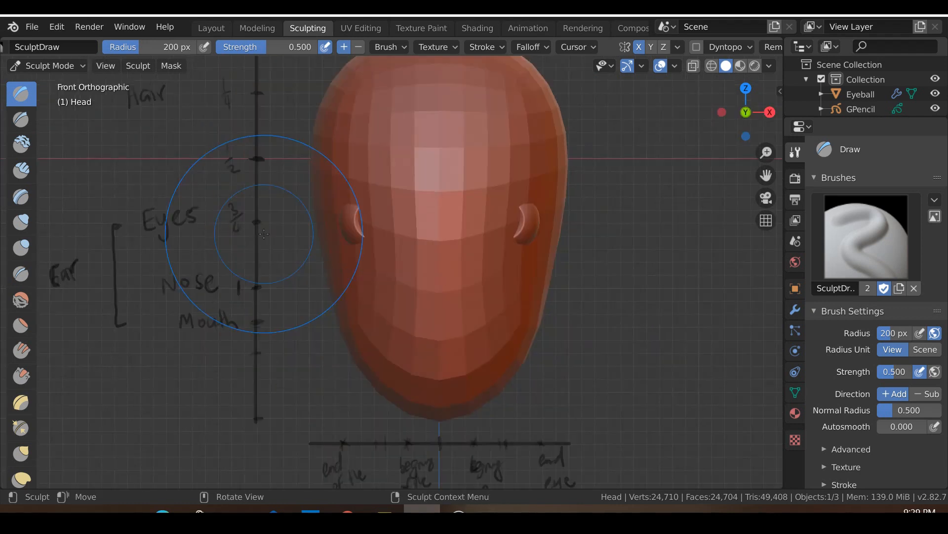
left_click(21, 170)
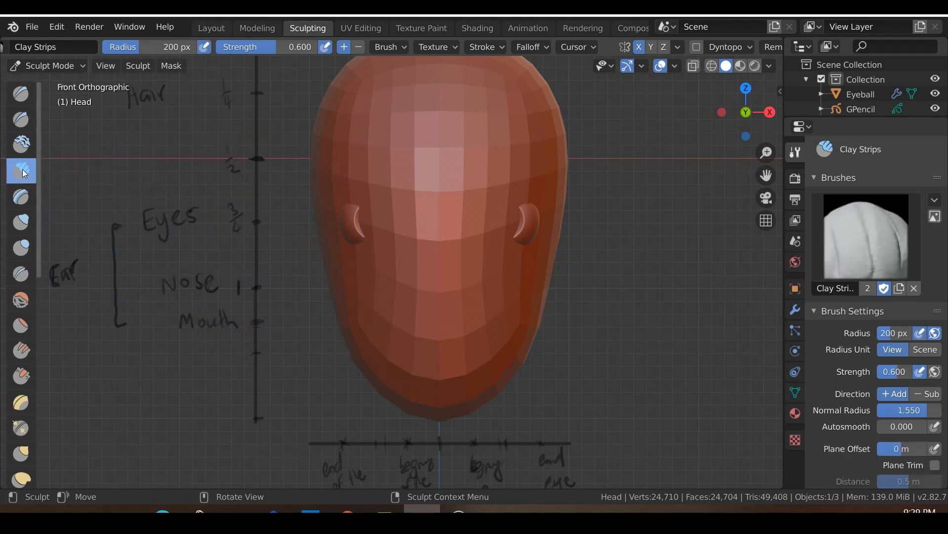
scroll(396, 247, "up", 2)
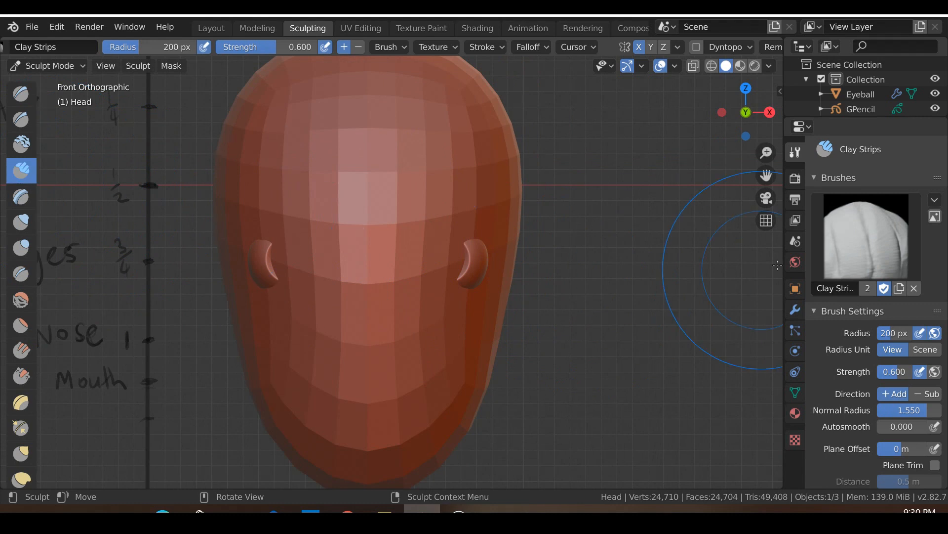
scroll(434, 232, "up", 2)
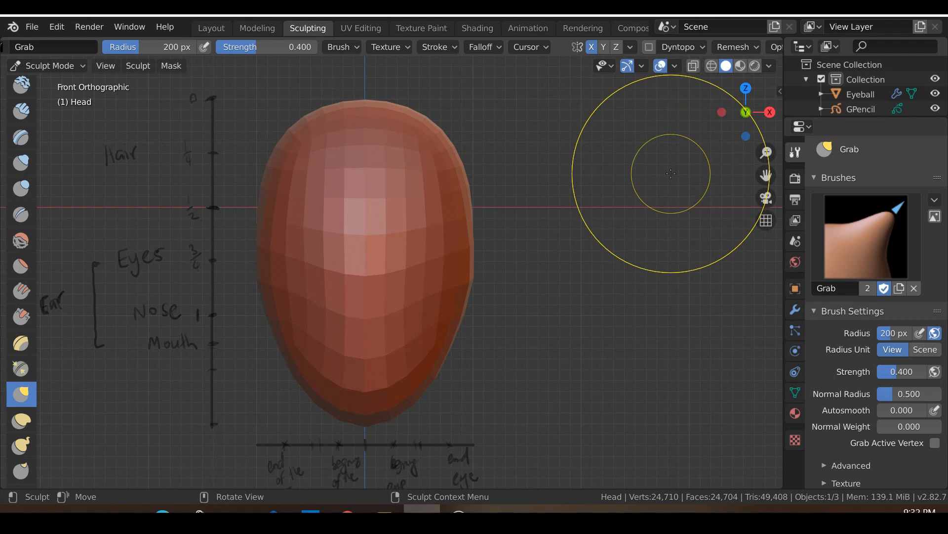
Remove the head mesh's UV map and enable Dyntopo.
left_click(648, 47)
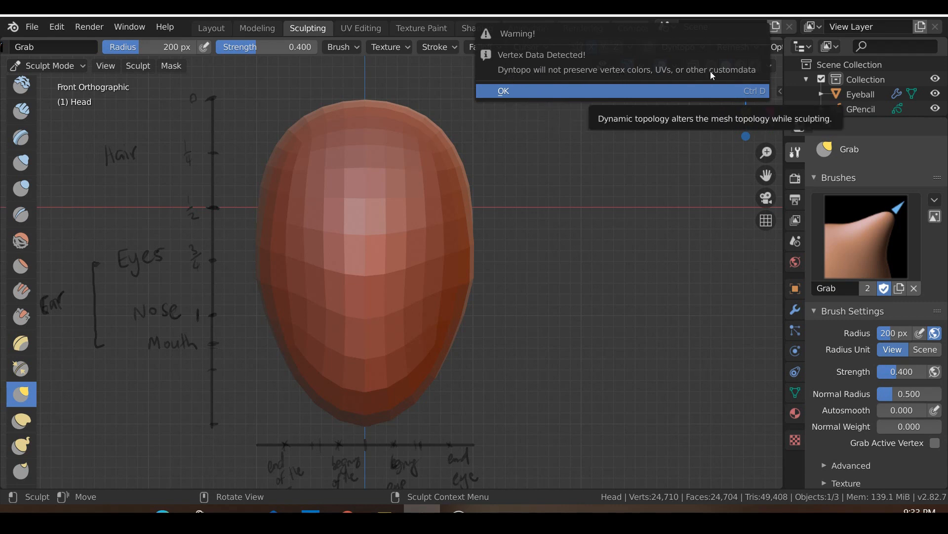
left_click(796, 393)
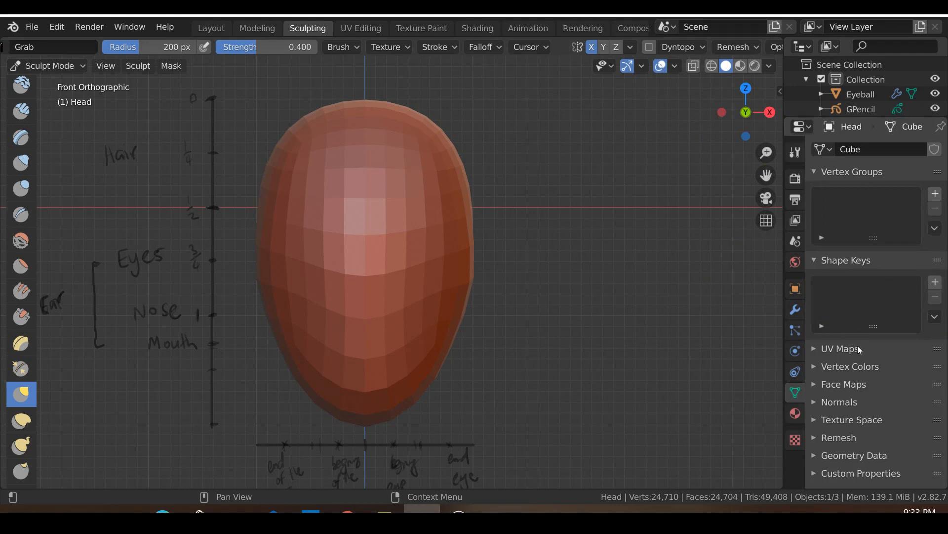
left_click(840, 349)
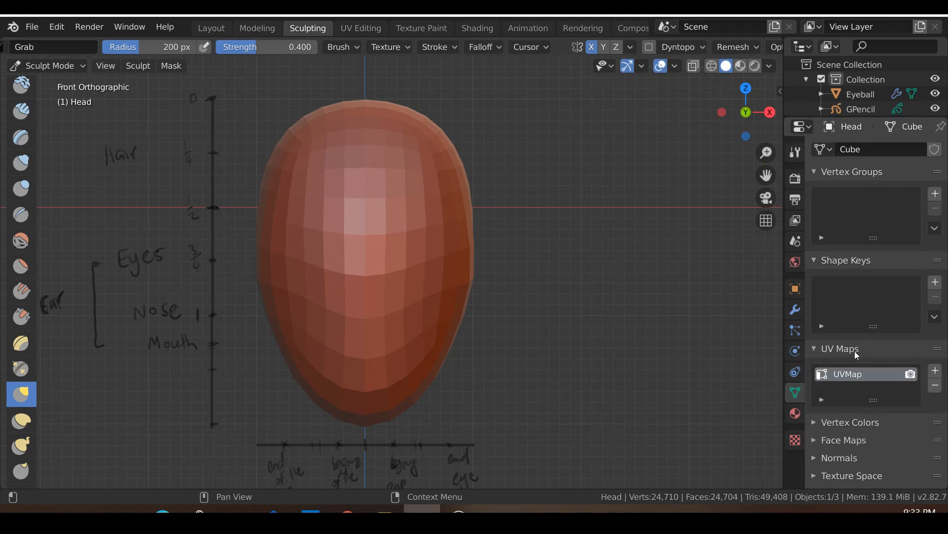
left_click(935, 386)
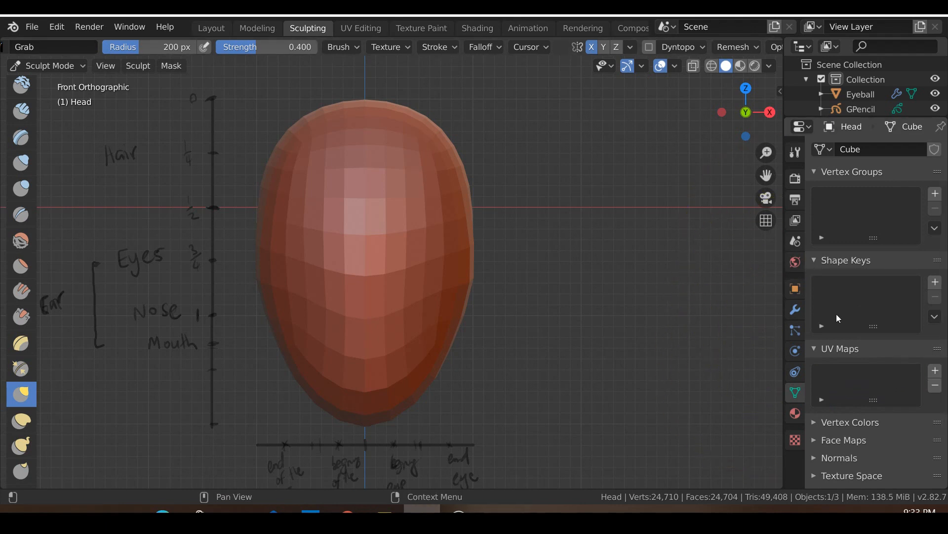
left_click(649, 47)
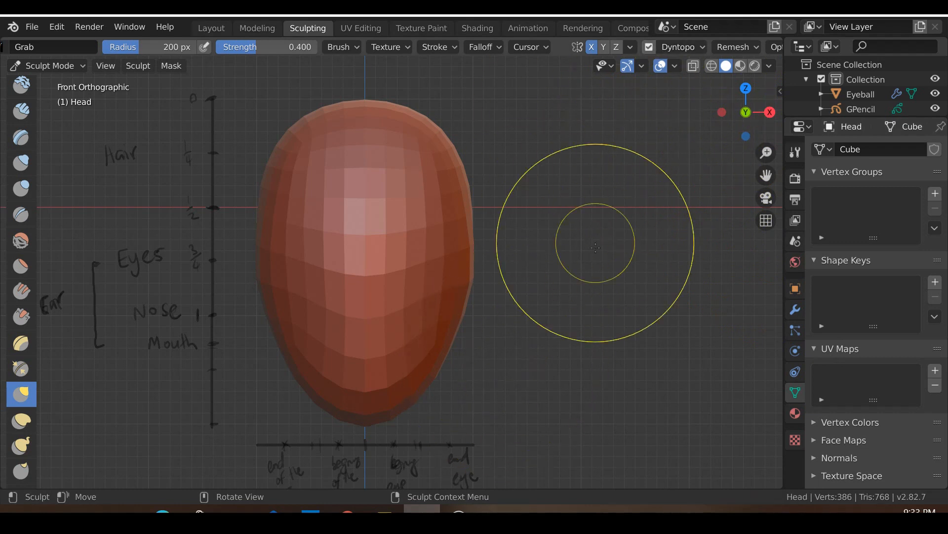
Try pulling the side of the head outward with the Grab brush in front view.
middle_click_drag(587, 297, 610, 297, "shift")
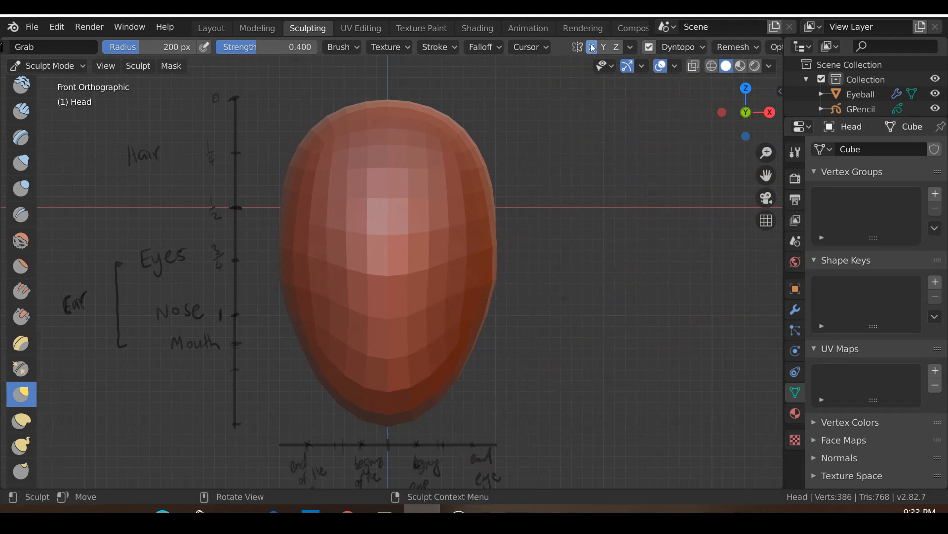
mouse_move(453, 200)
left_mouse_down()
mouse_move(494, 207)
mouse_move(502, 231)
left_mouse_up()
key("ctrl+z")
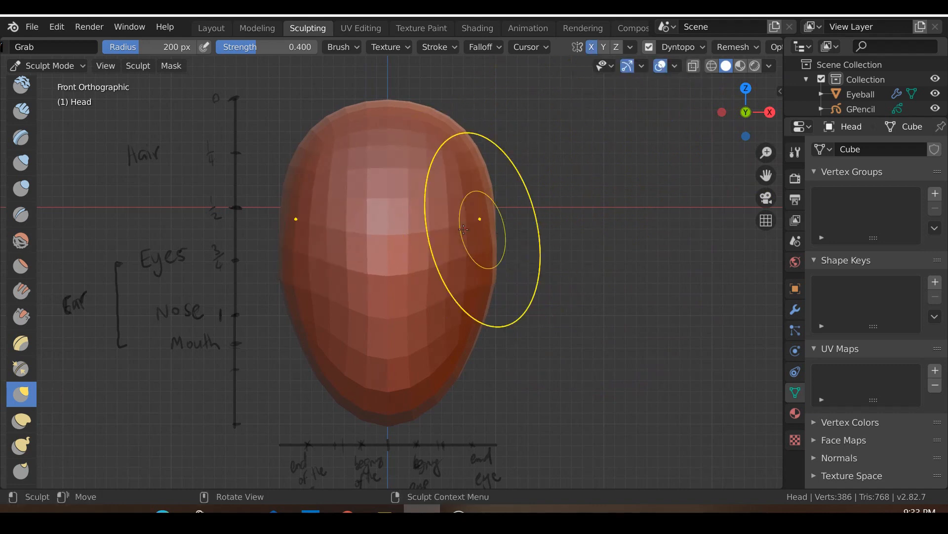
left_click_drag(450, 211, 491, 213)
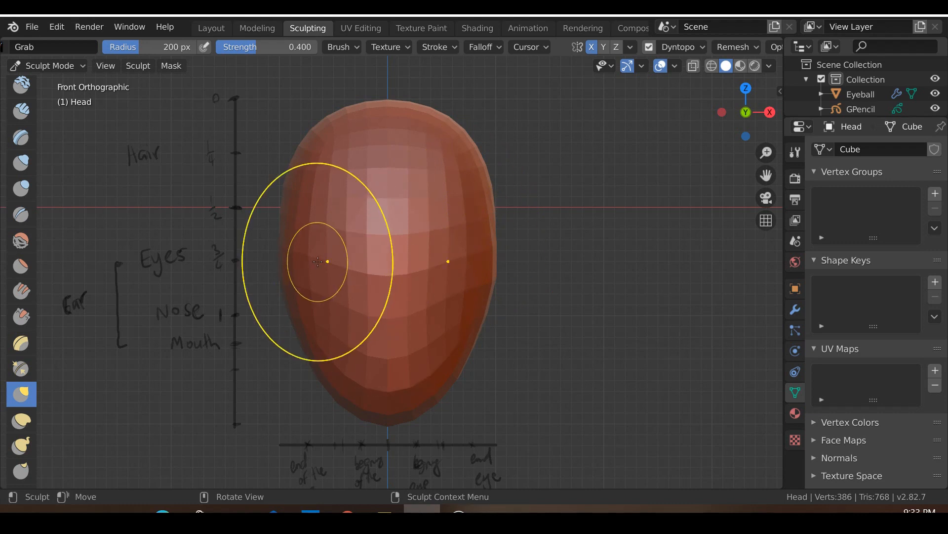
Activate the Clay Strips brush and set its radius to 143 px over the eye area.
left_click(25, 116)
scroll(509, 257, "up", 3)
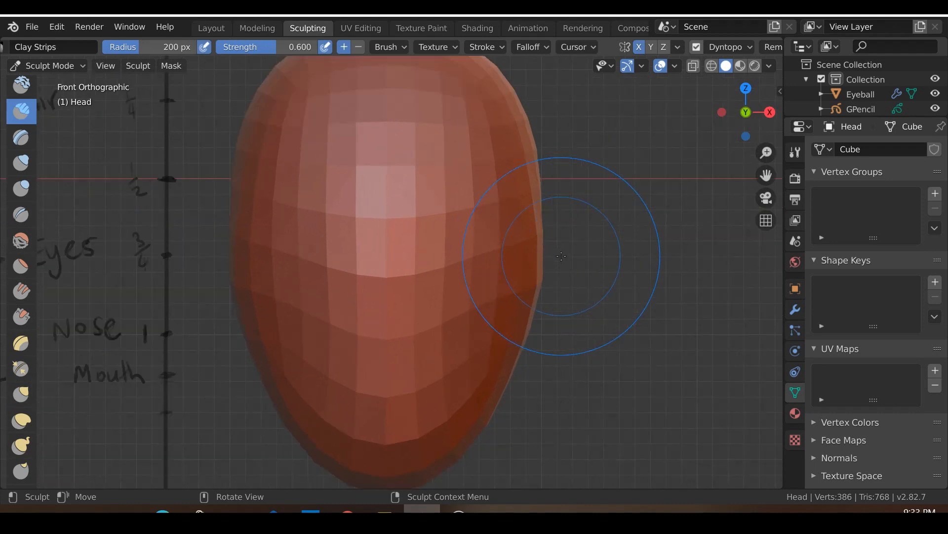
scroll(562, 256, "up", 1)
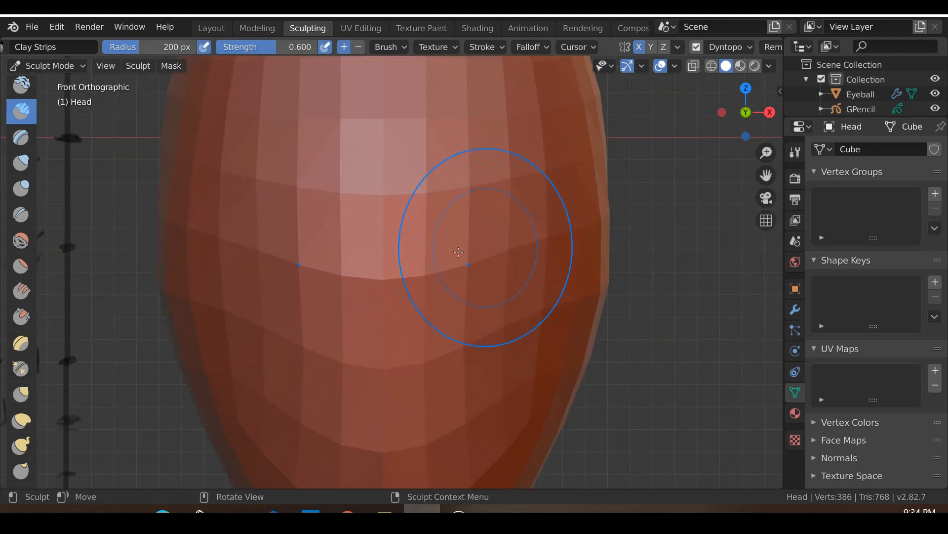
scroll(439, 248, "down", 3)
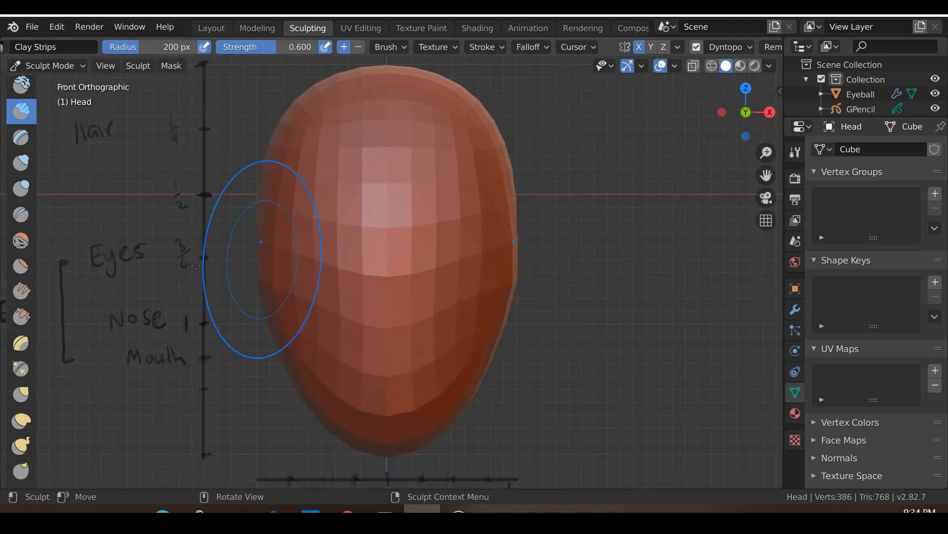
scroll(425, 277, "up", 2)
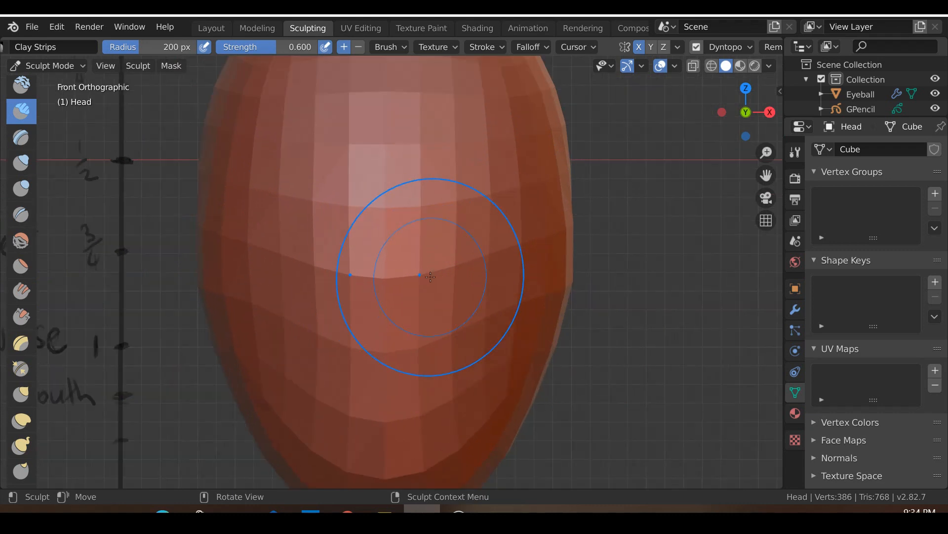
key("f")
left_click(456, 251)
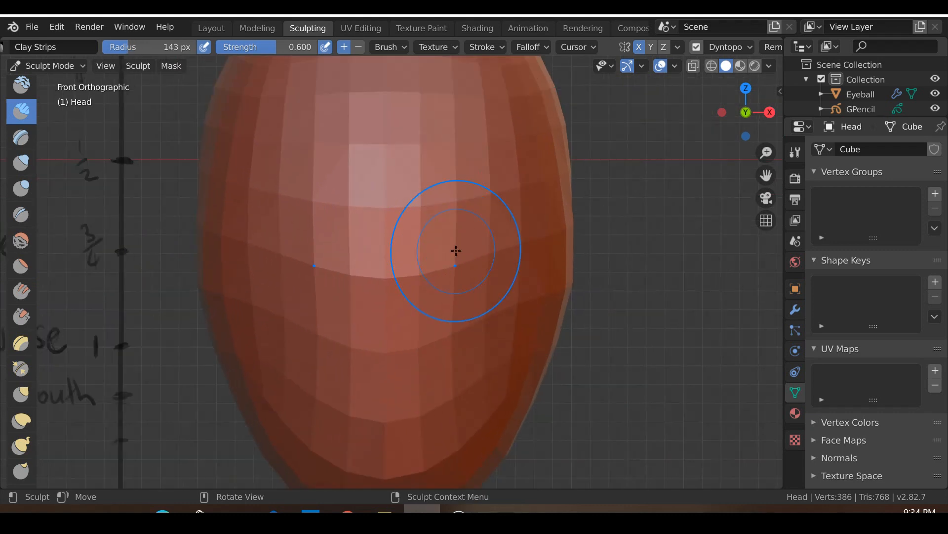
Try building up clay over both eye areas, and try carving eye sockets there with inverted Clay Strips strokes.
mouse_move(456, 251)
left_mouse_down()
mouse_move(447, 232)
mouse_move(440, 257)
mouse_move(468, 248)
left_mouse_up()
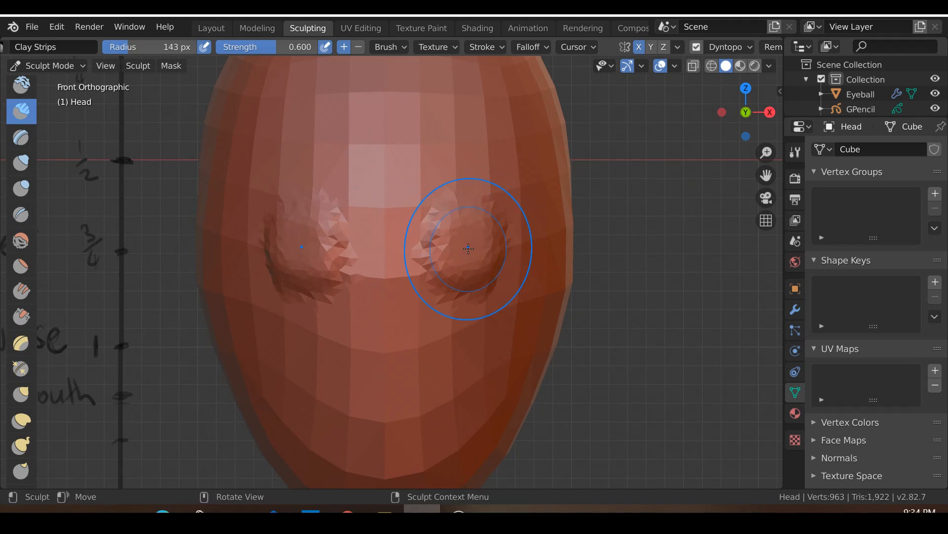
key("ctrl+z")
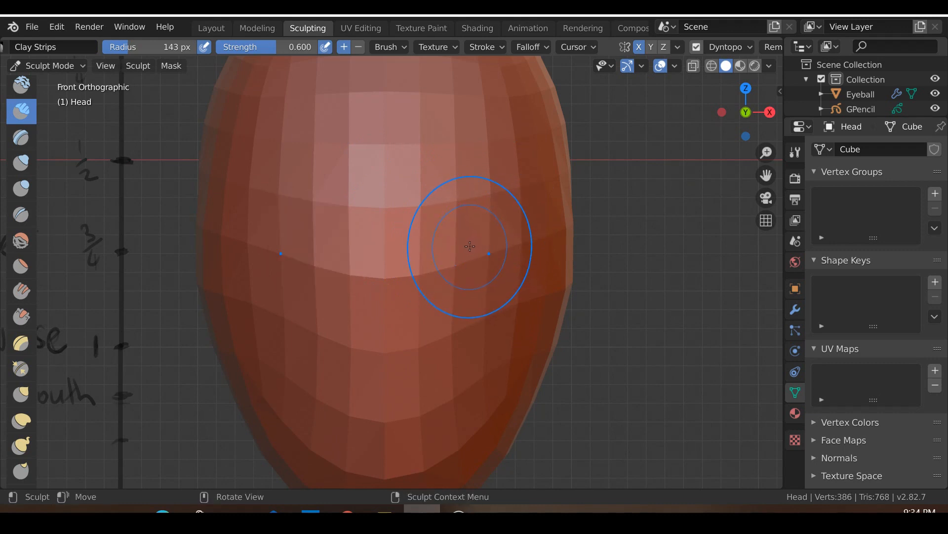
mouse_move(455, 238)
left_mouse_down("ctrl")
mouse_move(474, 246)
mouse_move(467, 243)
left_mouse_up("ctrl")
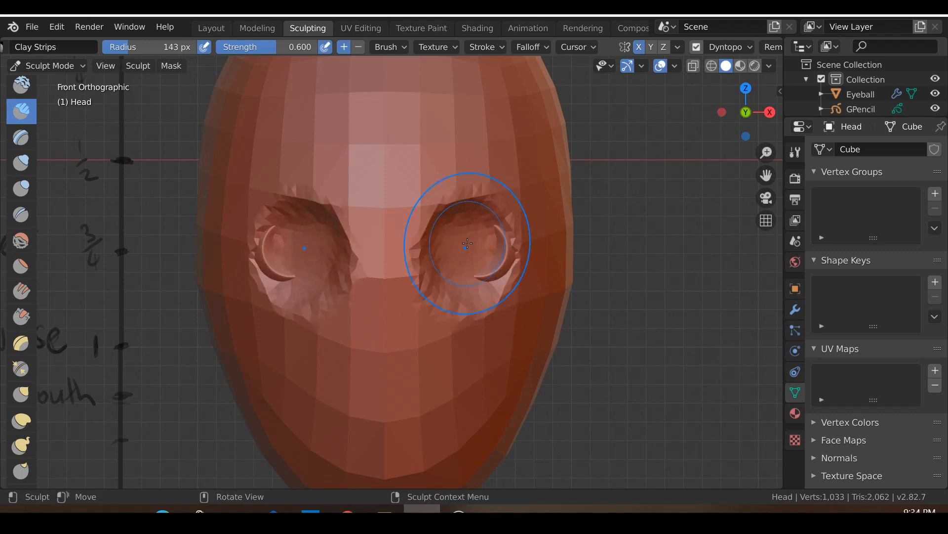
key("ctrl+z")
scroll(467, 243, "down", 2)
scroll(468, 243, "up", 4)
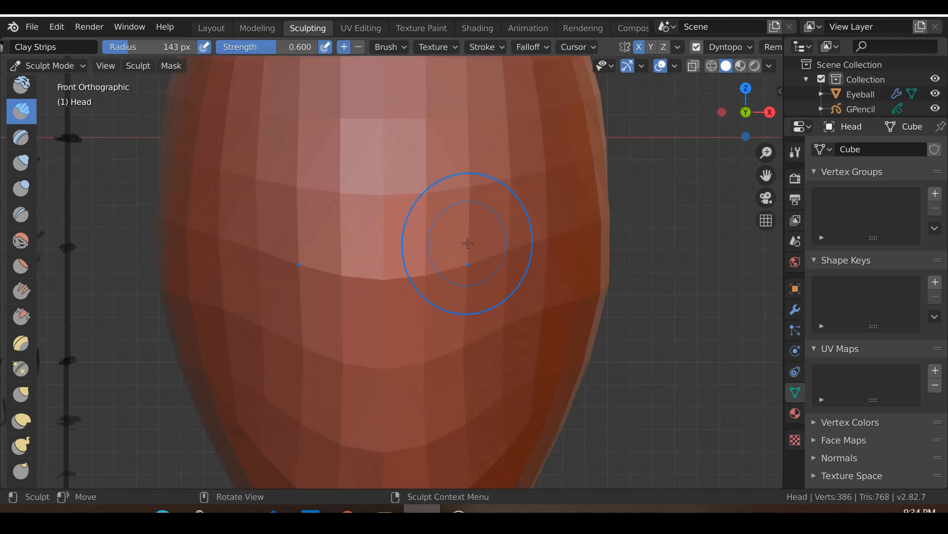
Carve open both eye sockets around the eyeballs with inverted Clay Strips strokes and check them from the side and front.
mouse_move(494, 222)
left_mouse_down("ctrl")
mouse_move(475, 262)
mouse_move(464, 217)
mouse_move(494, 222)
mouse_move(478, 231)
mouse_move(481, 240)
mouse_move(473, 221)
mouse_move(444, 218)
mouse_move(455, 257)
mouse_move(454, 226)
mouse_move(464, 246)
left_mouse_up("ctrl")
key("ctrl+z")
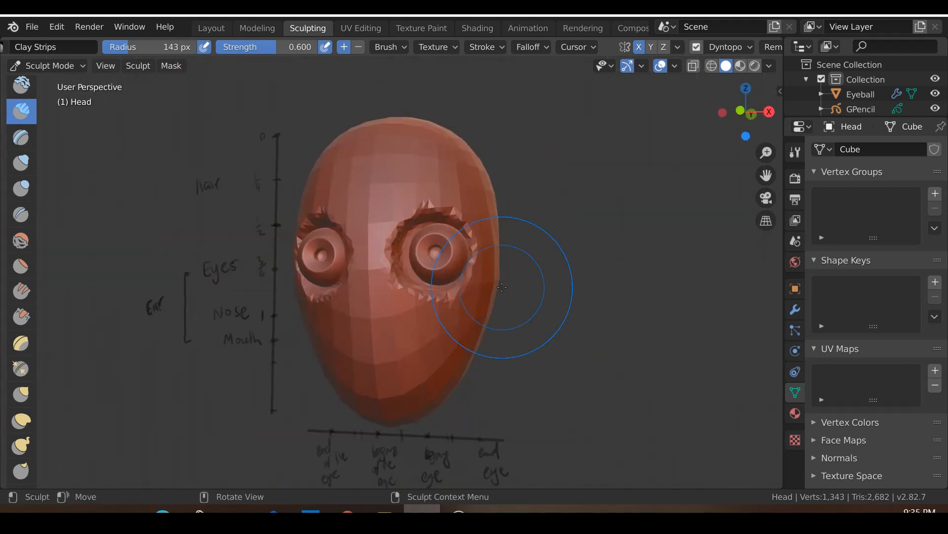
middle_click_drag(502, 287, 404, 293)
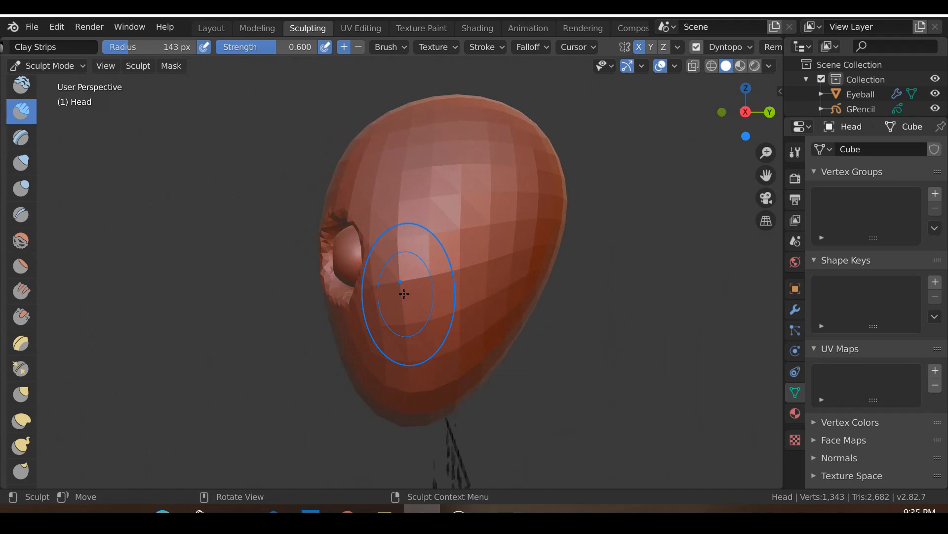
key("KP_3")
key("KP_1")
scroll(404, 294, "up", 6)
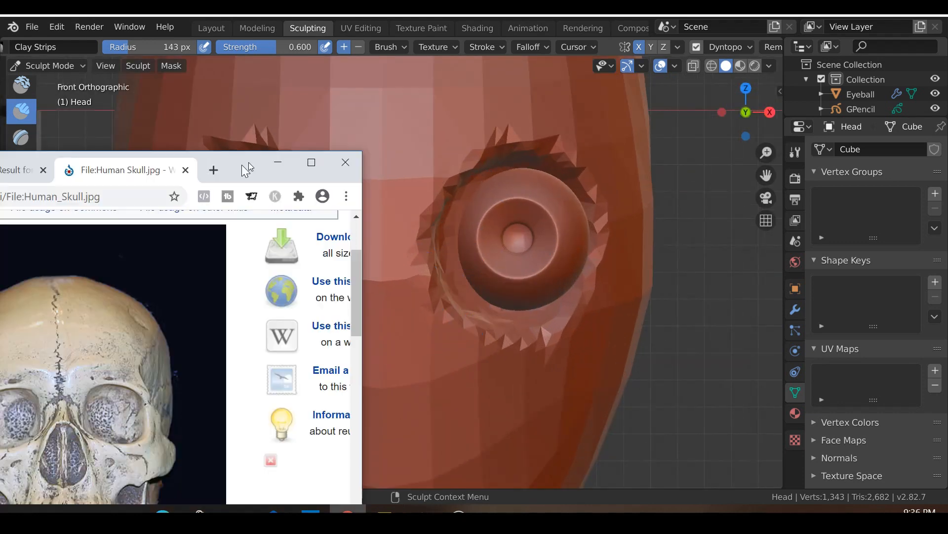
Consult the front-view human skull photo in the browser, and return to the head's front view.
left_click_drag(246, 166, 447, 36)
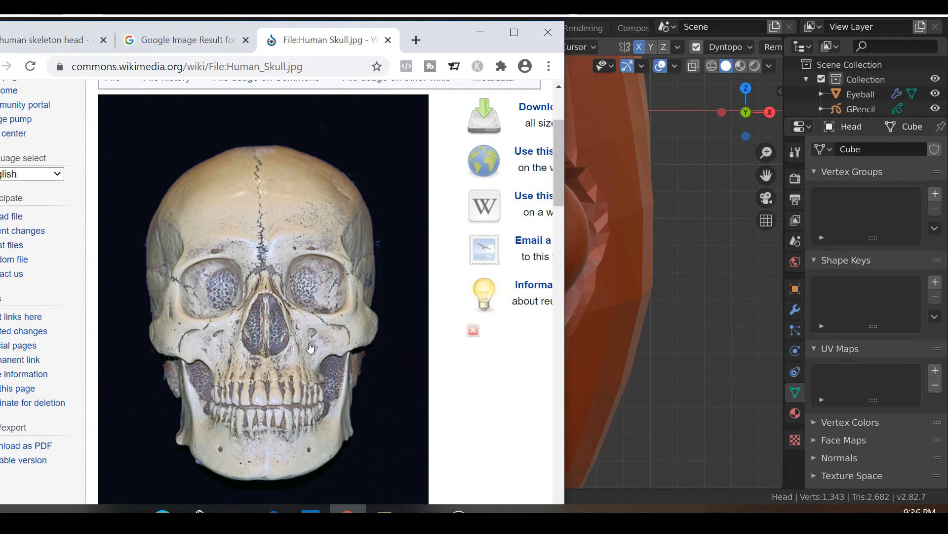
left_click(475, 33)
scroll(445, 280, "down", 3)
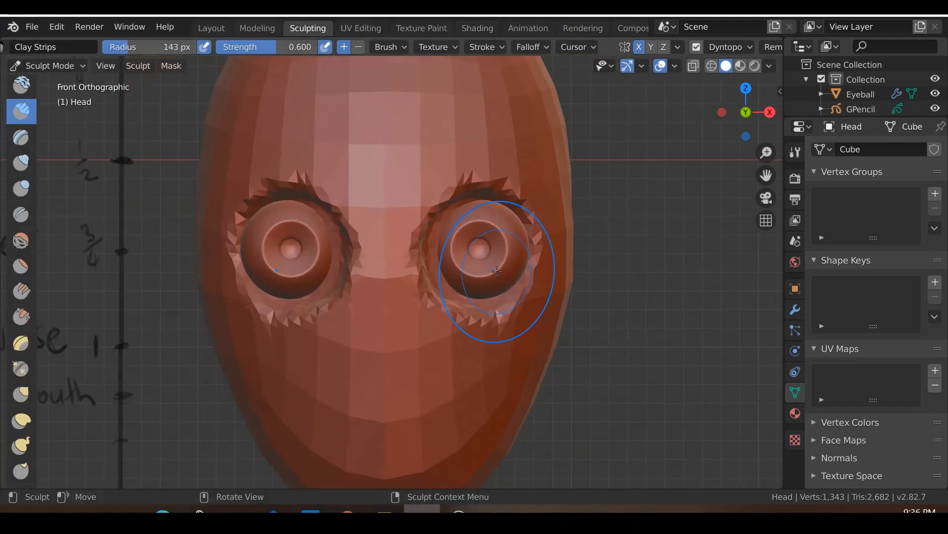
scroll(444, 279, "up", 2)
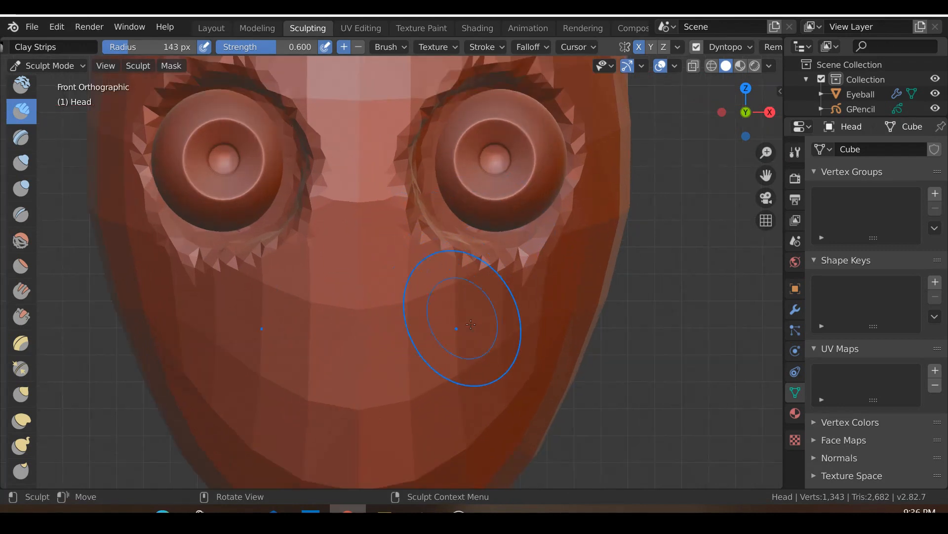
Shape the cheekbones under both eye sockets with symmetrical Clay Strips strokes in front view.
mouse_move(550, 256)
left_mouse_down()
mouse_move(487, 293)
mouse_move(559, 291)
left_mouse_up()
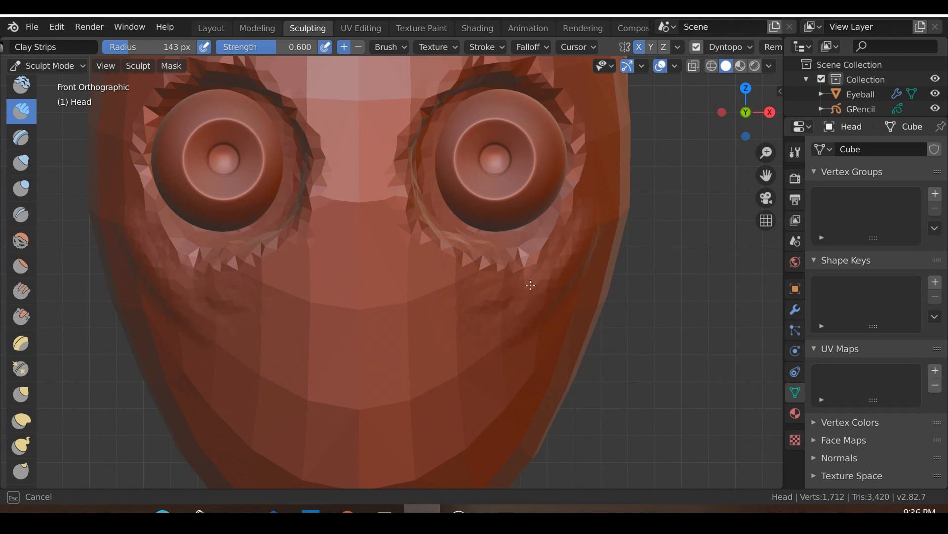
mouse_move(467, 305)
left_mouse_down()
mouse_move(466, 317)
mouse_move(459, 286)
left_mouse_up()
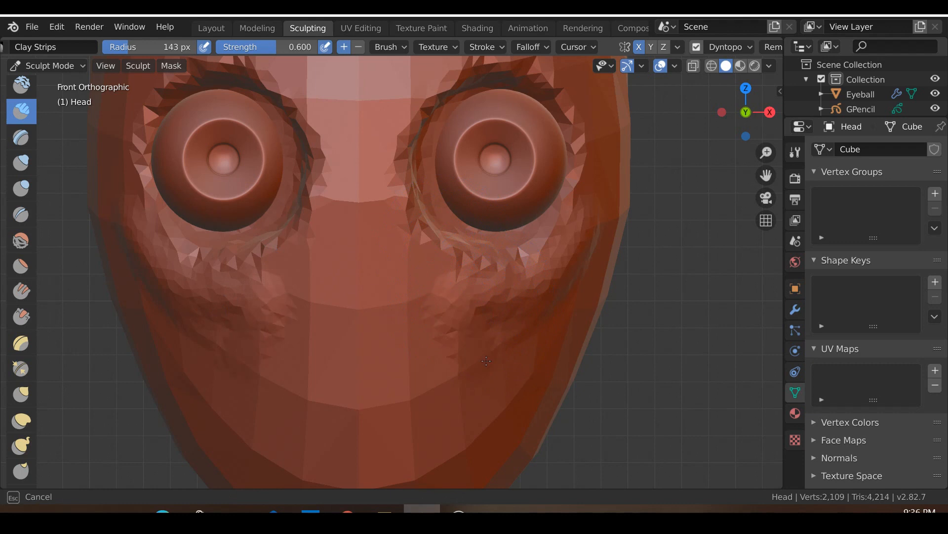
left_click_drag(472, 322, 495, 299)
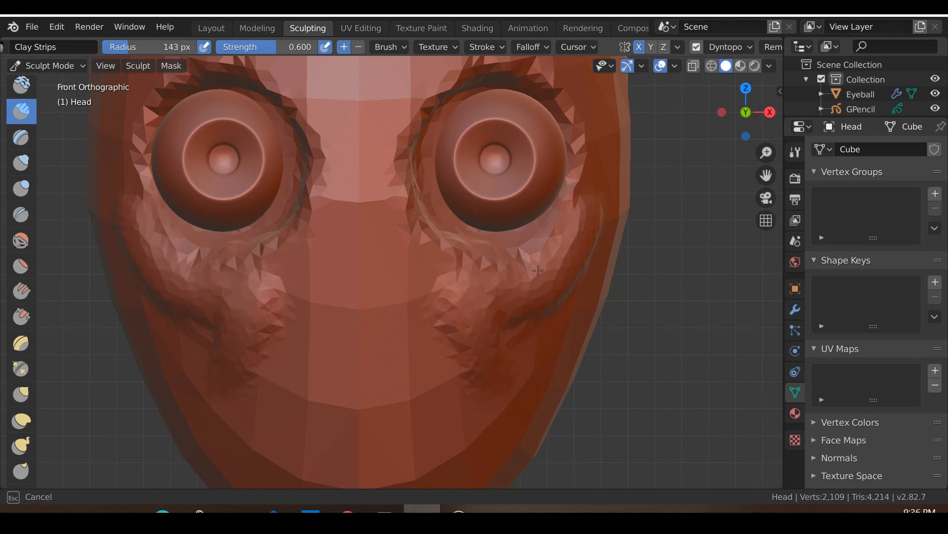
left_click_drag(601, 203, 494, 345)
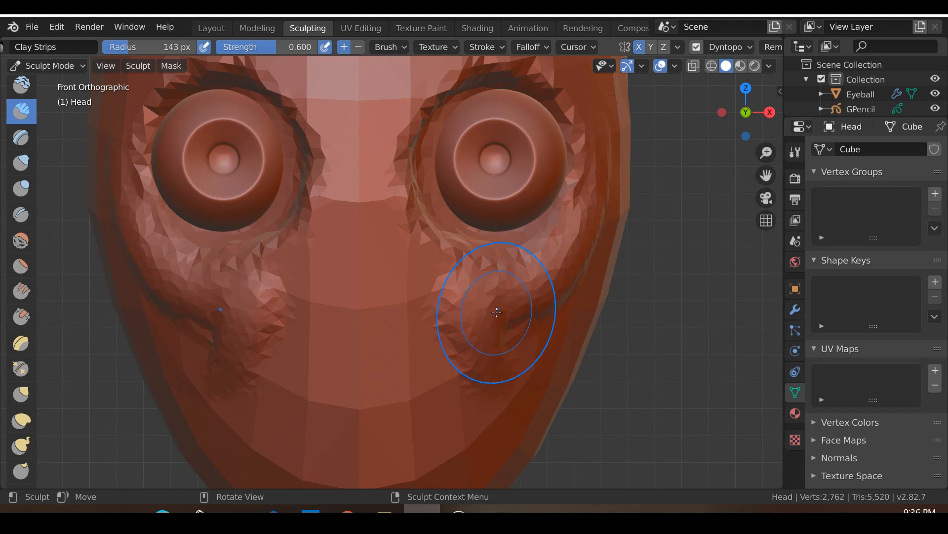
left_click_drag(525, 275, 582, 258)
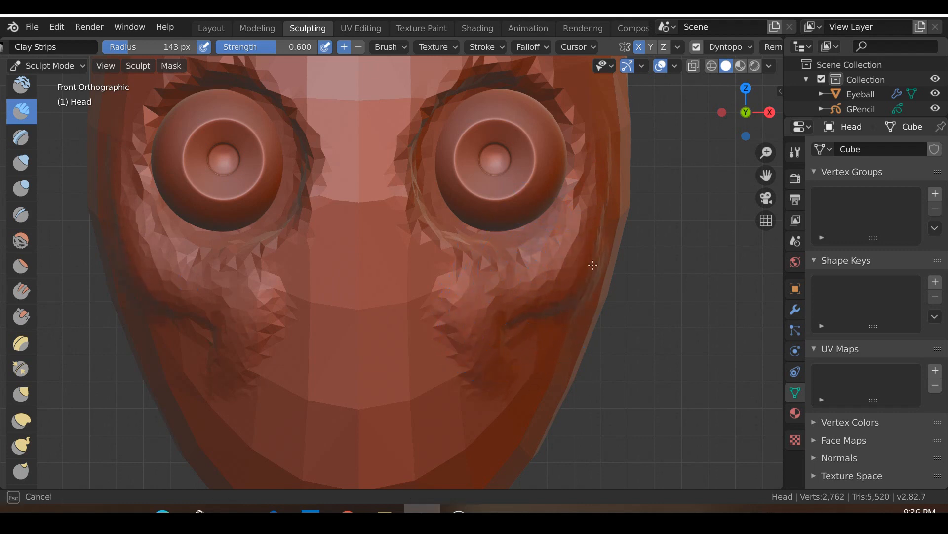
mouse_move(541, 298)
left_mouse_down()
mouse_move(563, 238)
mouse_move(579, 258)
mouse_move(533, 279)
left_mouse_up()
Sculpt the cheek hollows beneath the cheekbones with Clay Strips from an angled side view.
middle_click_drag(531, 346, 470, 332)
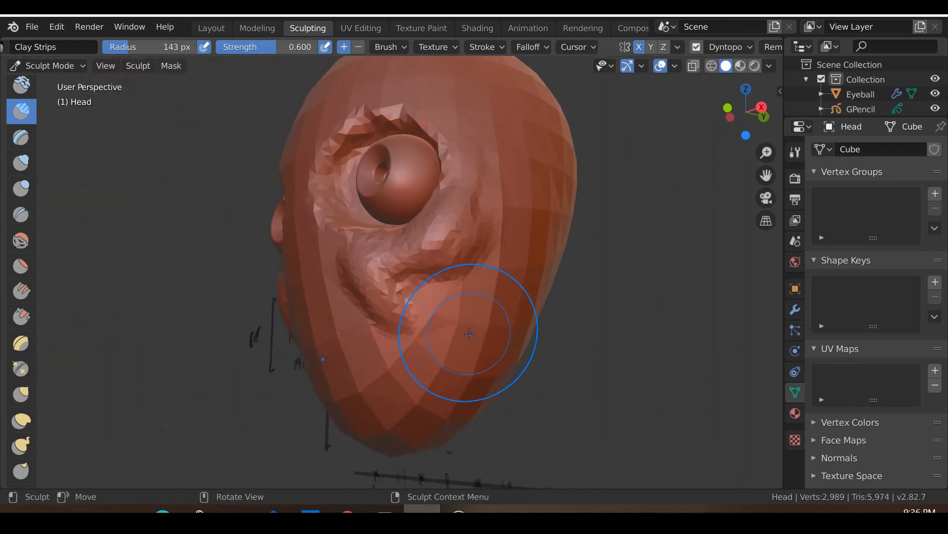
mouse_move(438, 307)
left_mouse_down()
mouse_move(462, 329)
mouse_move(473, 316)
mouse_move(448, 290)
left_mouse_up()
mouse_move(493, 251)
left_mouse_down()
mouse_move(434, 360)
mouse_move(460, 326)
left_mouse_up()
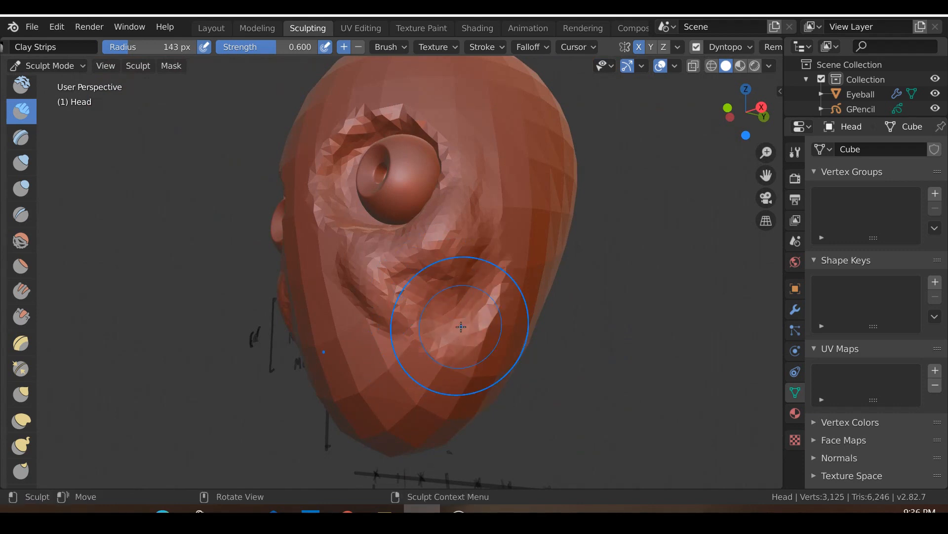
key("KP_1")
scroll(461, 327, "up", 1)
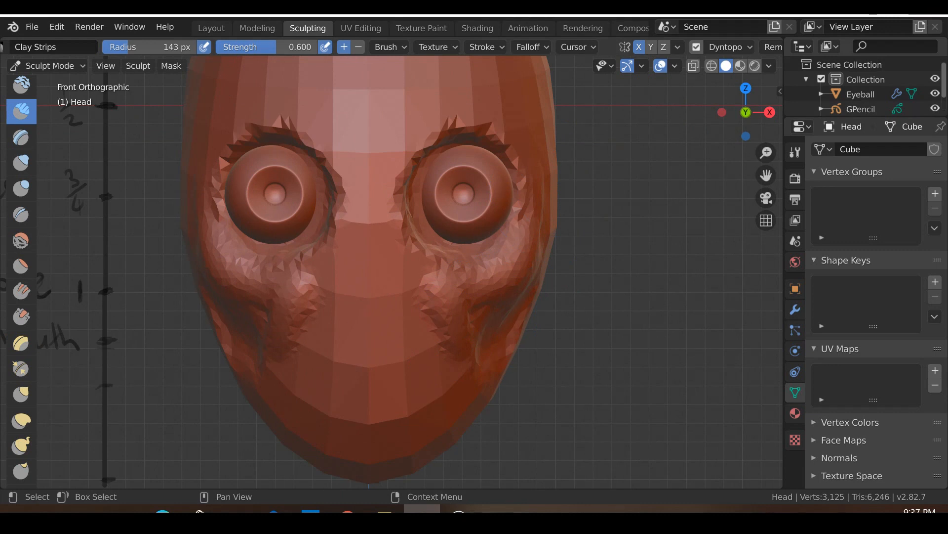
Compare the head's front and side views with the frontal and lateral human skull references in the browser.
left_click_drag(0, 119, 527, 46)
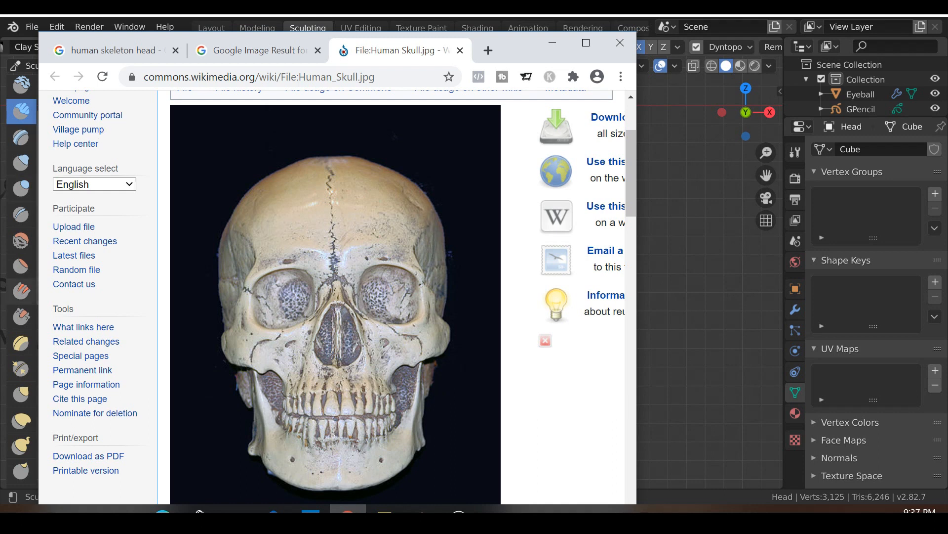
left_click(552, 43)
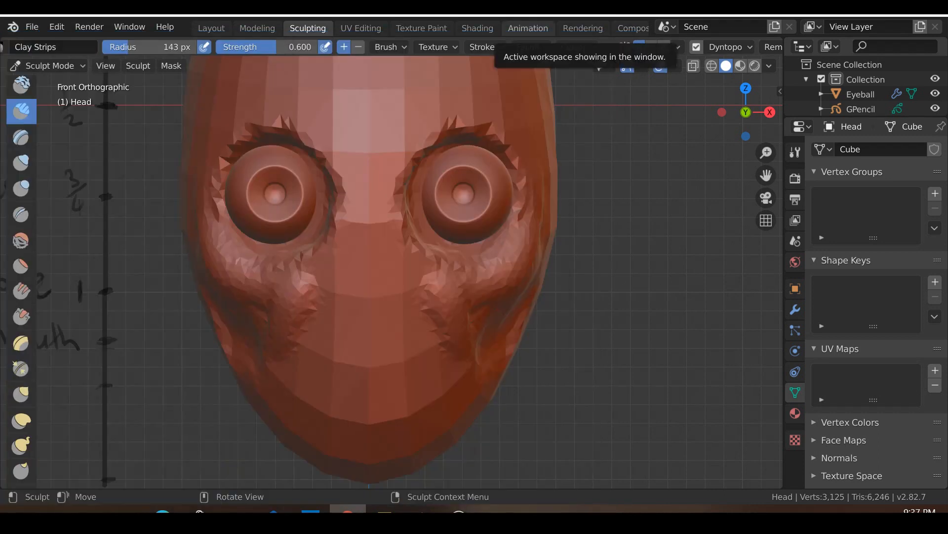
scroll(607, 296, "down", 3)
middle_click_drag(607, 296, 423, 333)
key("KP_3")
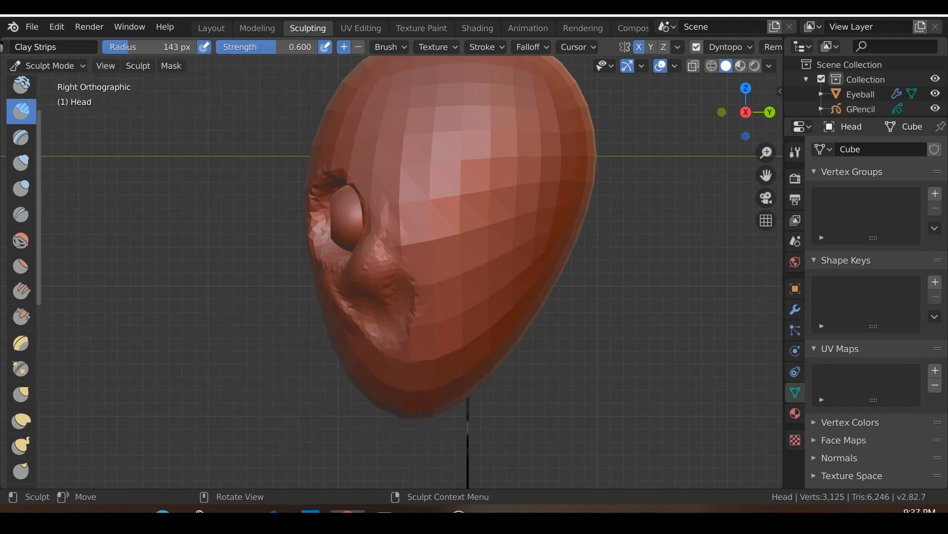
left_click_drag(0, 99, 495, 48)
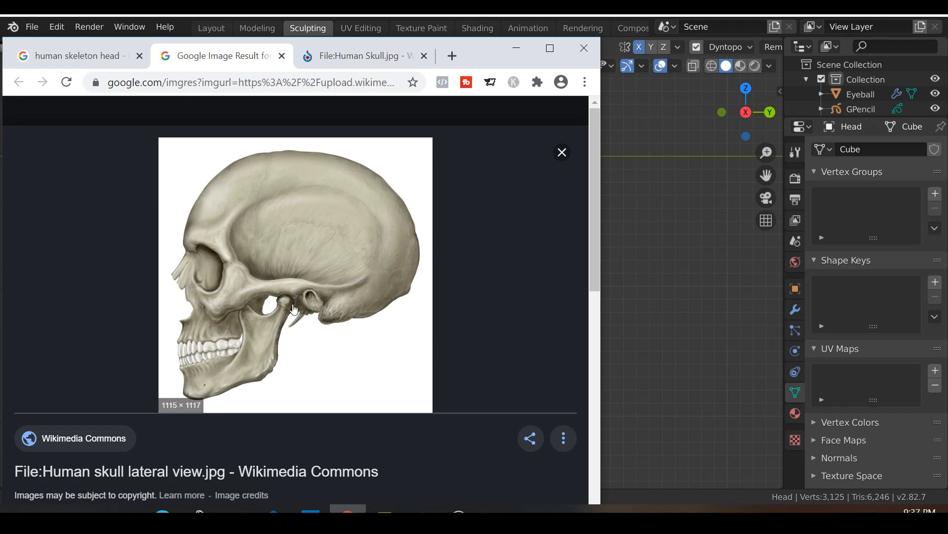
key("alt+Tab")
Pull the chin down and forward with the Snake Hook brush in side view, and adjust the mouth area with Grab.
left_click(21, 446)
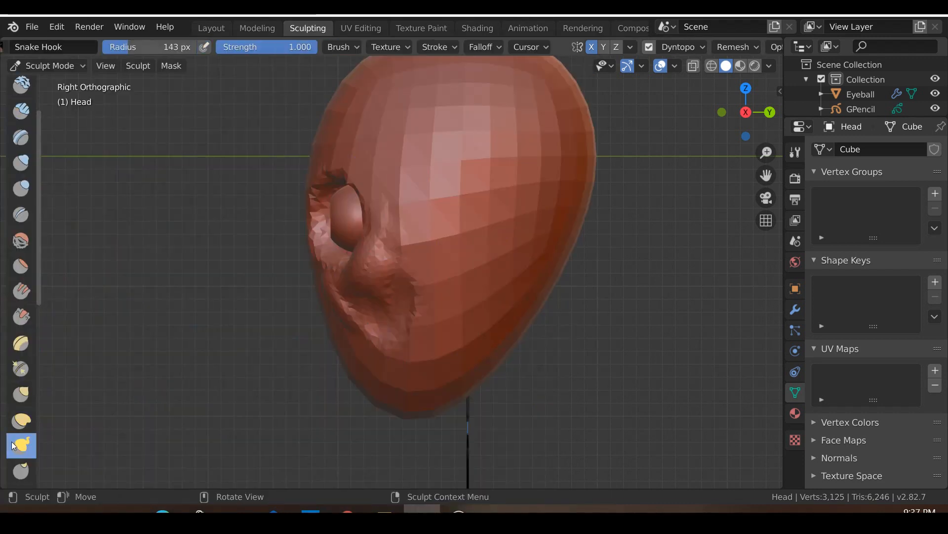
left_click_drag(346, 381, 340, 409)
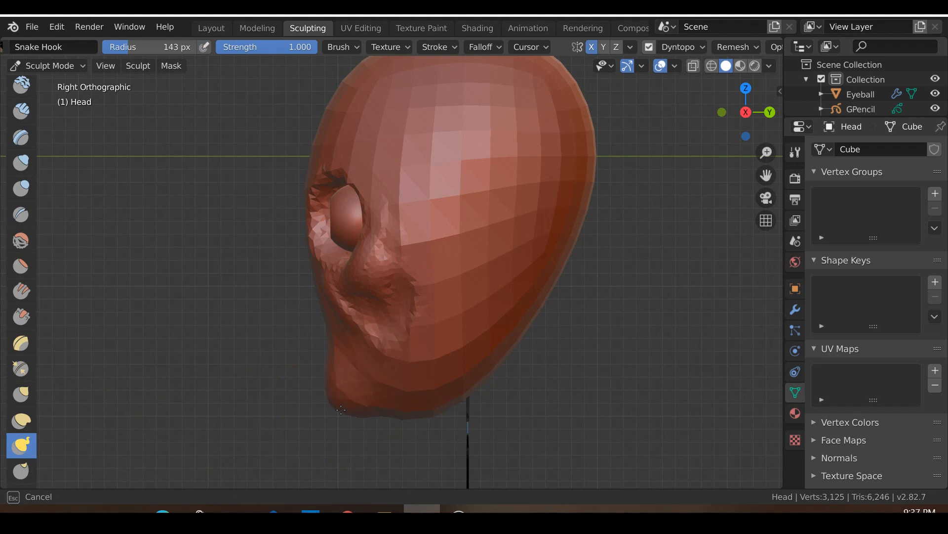
left_click_drag(342, 412, 342, 420)
key("g")
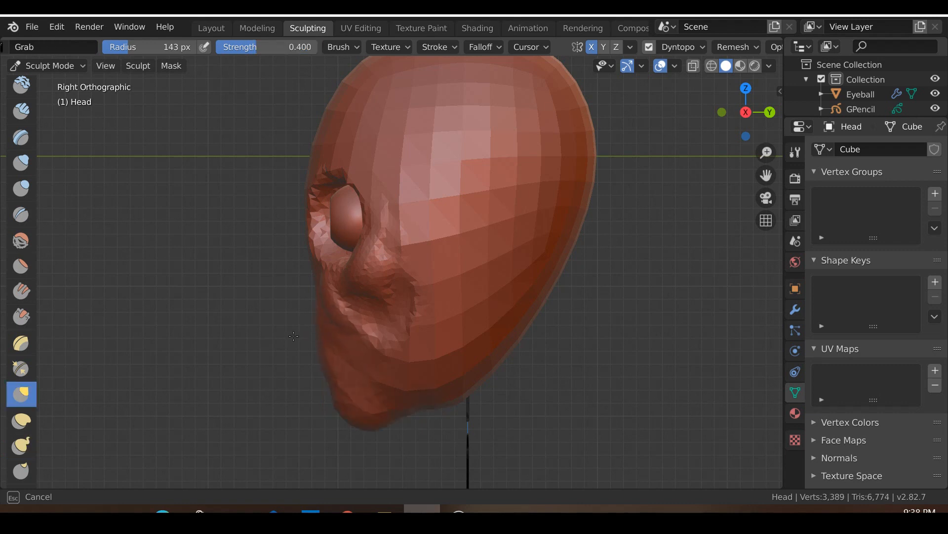
left_click_drag(298, 335, 300, 335)
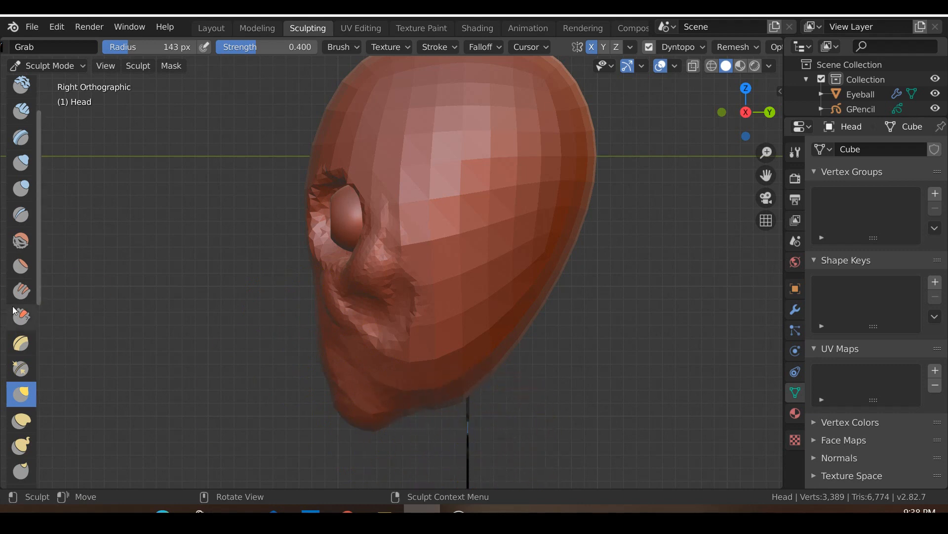
Build up the lower jawline from behind the chin toward the back of the jaw with Clay Strips.
left_click(20, 117)
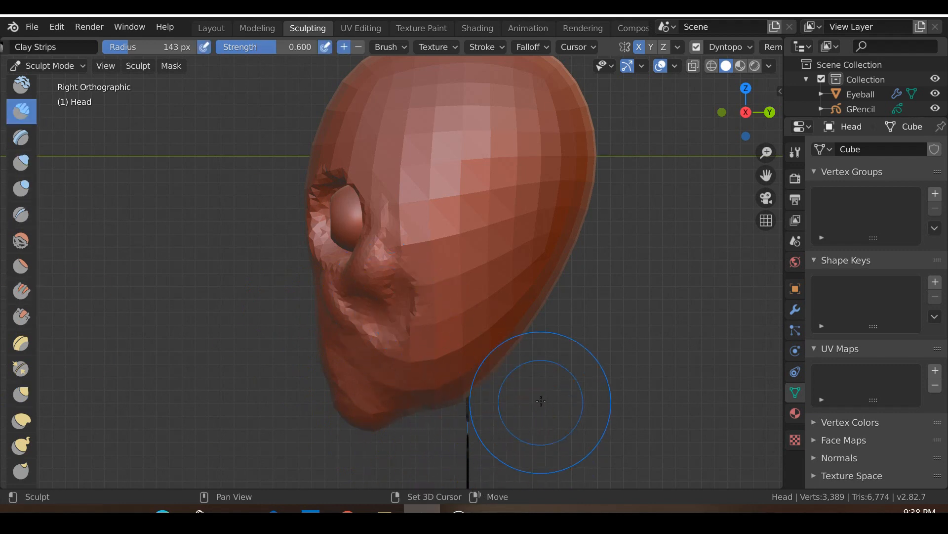
middle_click_drag(543, 396, 568, 350, "shift")
scroll(573, 378, "up", 2)
left_click_drag(568, 388, 486, 368)
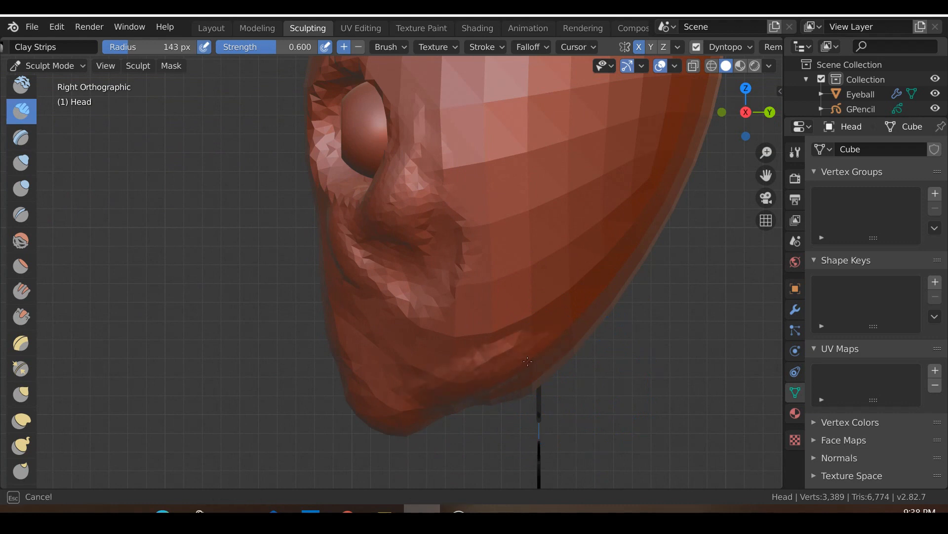
mouse_move(514, 342)
left_mouse_down()
mouse_move(568, 317)
mouse_move(547, 312)
mouse_move(555, 296)
left_mouse_up()
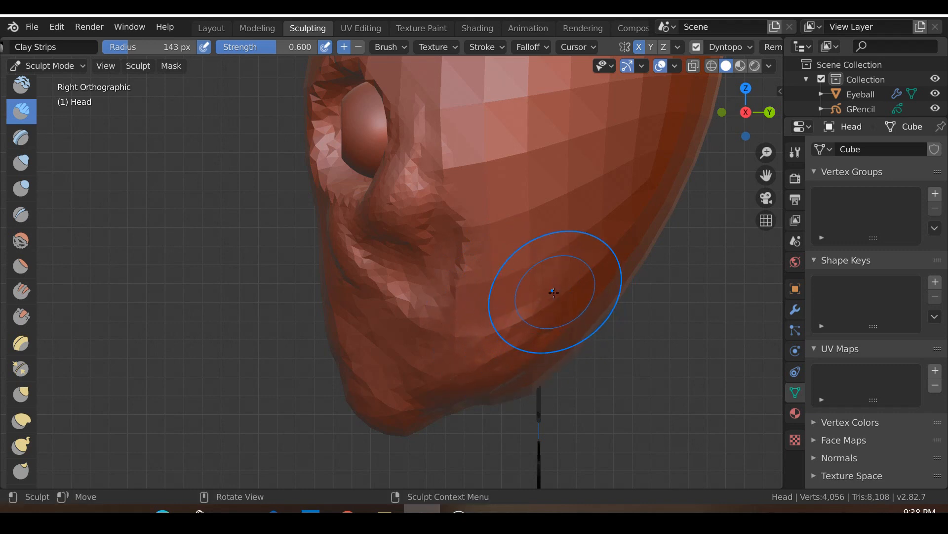
scroll(408, 351, "down", 1)
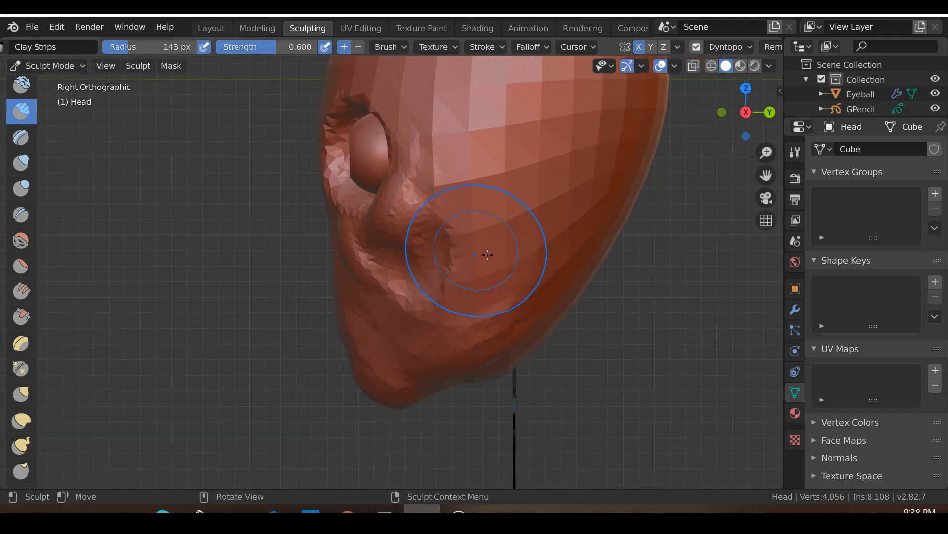
Shape the rear of the jaw from the ear area down to the jaw corner with Clay Strips strokes.
left_click_drag(496, 270, 537, 269)
left_click_drag(435, 222, 526, 265)
mouse_move(489, 350)
left_mouse_down()
mouse_move(502, 360)
mouse_move(519, 326)
left_mouse_up()
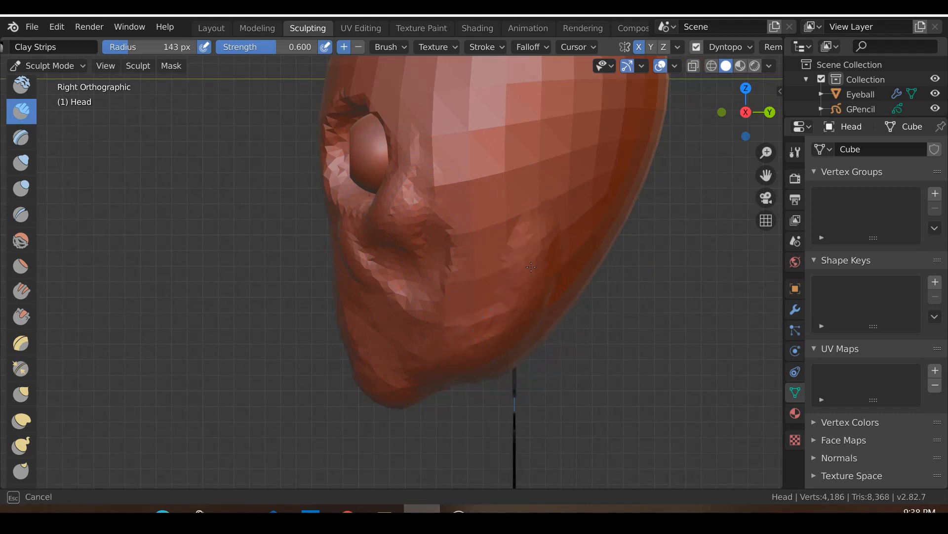
left_click_drag(550, 271, 509, 349)
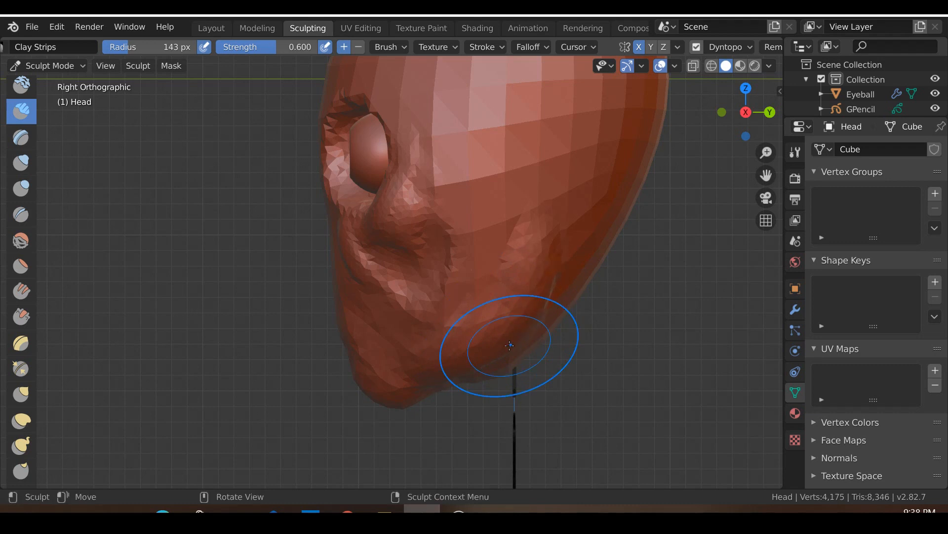
Check the lateral skull reference and extend the cheekbone ridge from the eye toward the ear with Clay Strips, also reworking the jaw.
scroll(494, 360, "down", 3)
mouse_move(494, 360)
middle_mouse_down()
mouse_move(584, 341)
mouse_move(569, 213)
mouse_move(555, 237)
middle_mouse_up()
left_click_drag(356, 72, 460, 73)
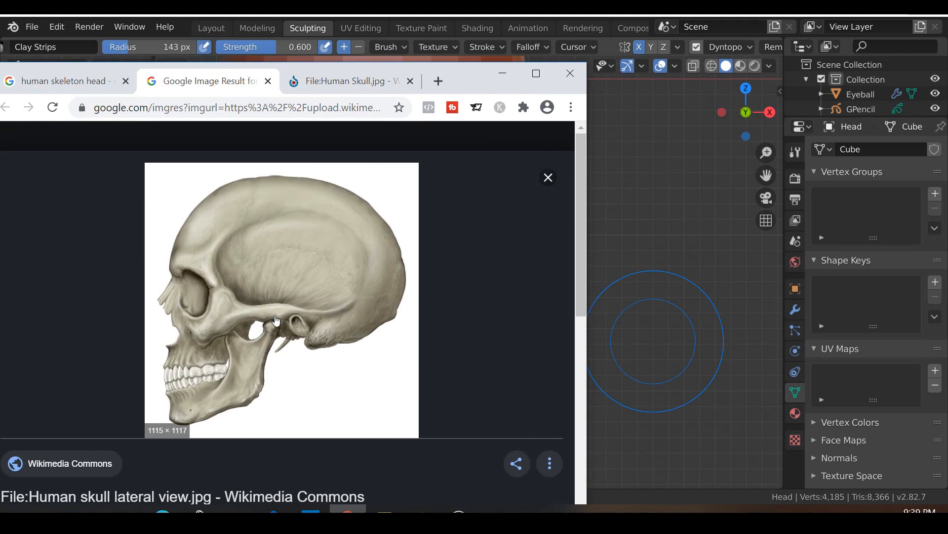
left_click(503, 74)
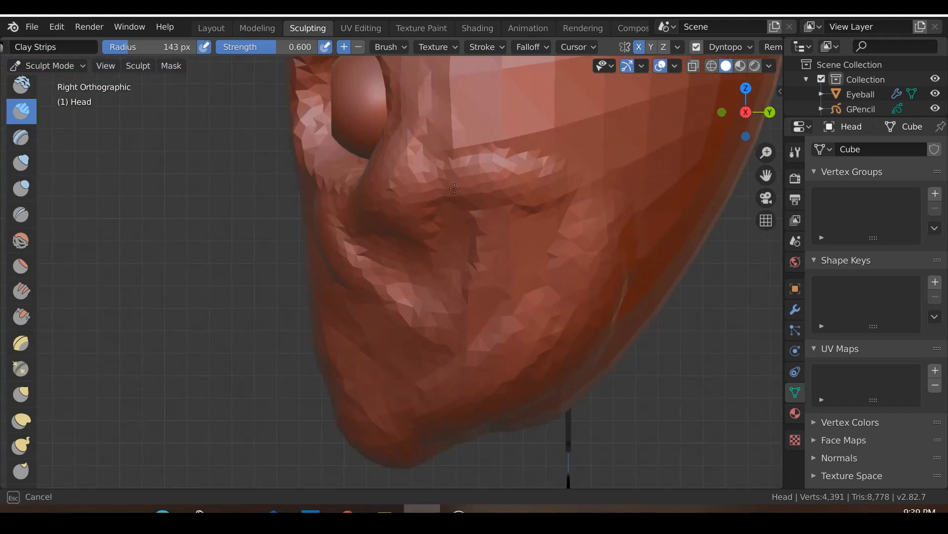
mouse_move(444, 163)
left_mouse_down()
mouse_move(587, 168)
mouse_move(575, 163)
left_mouse_up()
left_click_drag(451, 373, 433, 435)
scroll(434, 392, "down", 4)
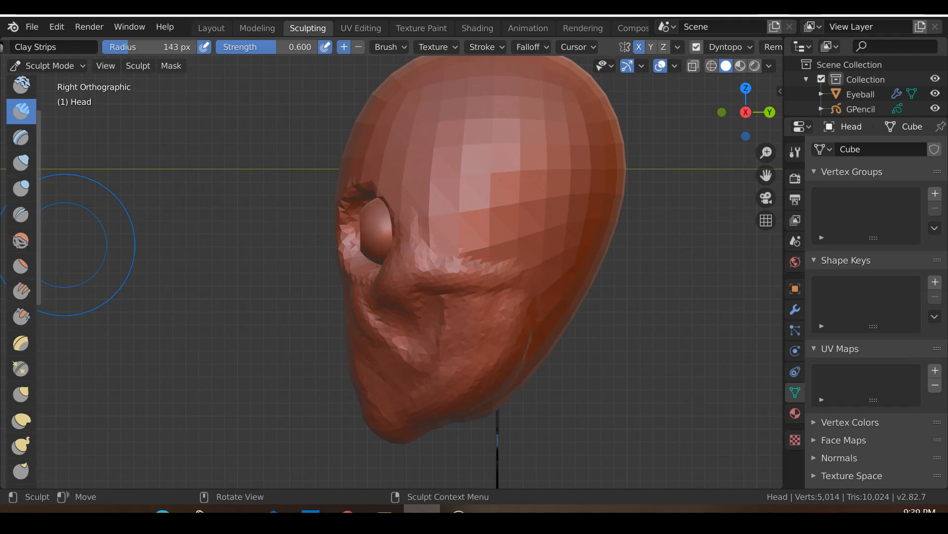
Flatten the temple area on the side of the head in side view using the Scrape brush.
left_click(22, 316)
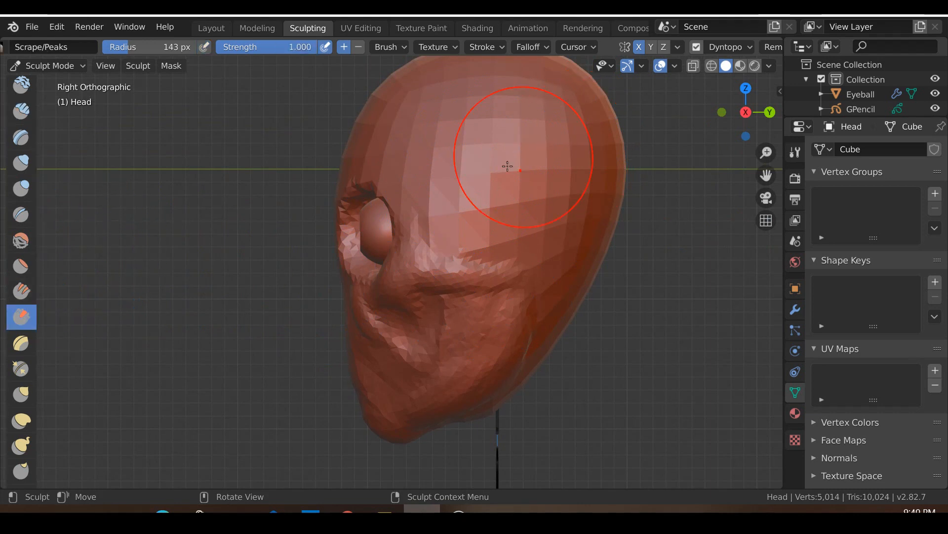
mouse_move(488, 169)
middle_mouse_down()
mouse_move(576, 221)
mouse_move(568, 252)
middle_mouse_up()
key("KP_3")
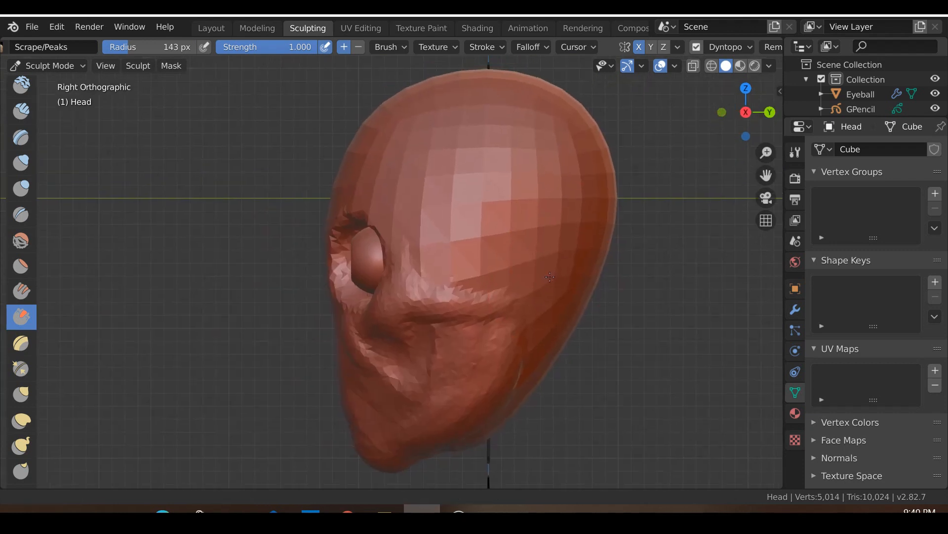
left_click_drag(38, 336, 144, 336)
left_click_drag(483, 191, 491, 189)
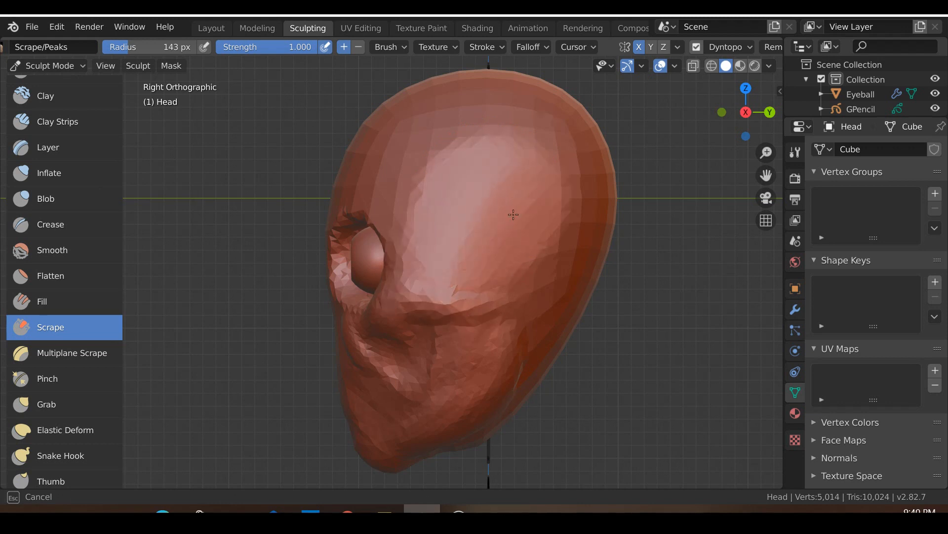
left_click_drag(441, 181, 466, 190)
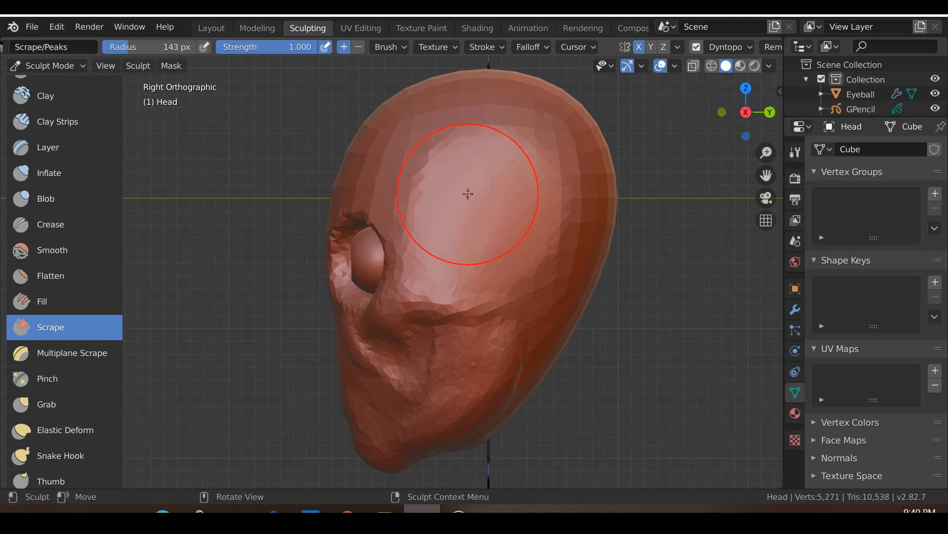
Adjust the upper side contour of the head in front view with the Grab brush.
key("KP_1")
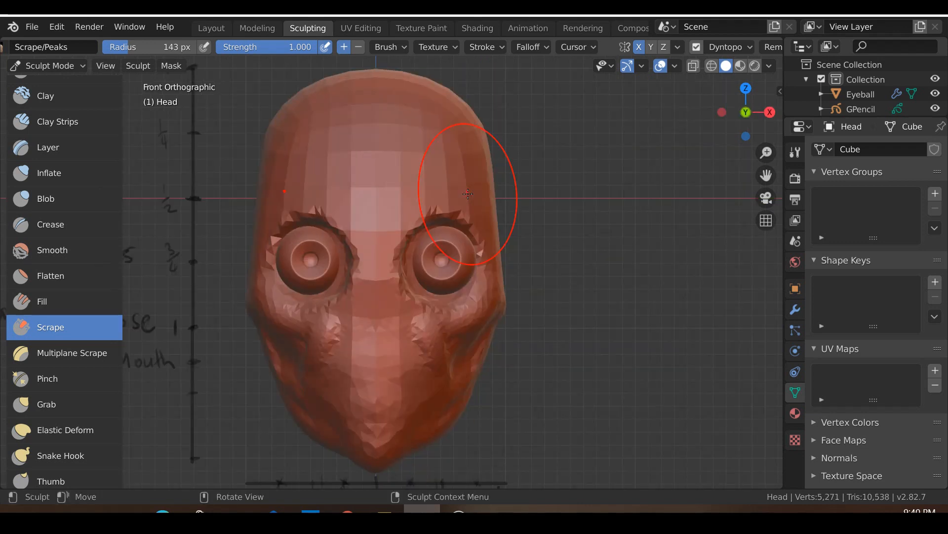
key("g")
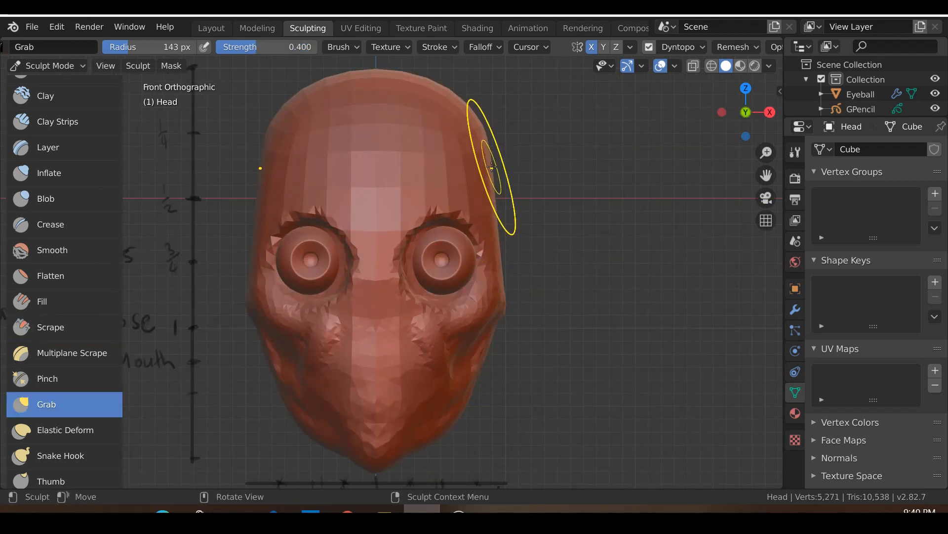
left_click_drag(492, 156, 488, 159)
scroll(483, 153, "down", 3)
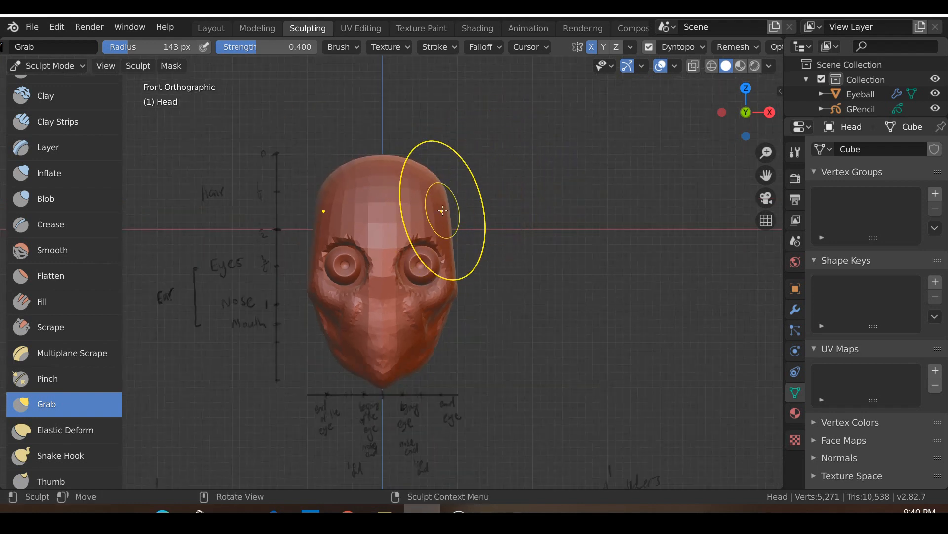
mouse_move(443, 211)
left_mouse_down()
mouse_move(457, 194)
mouse_move(454, 226)
mouse_move(464, 223)
left_mouse_up()
Carve a curved recess into the temple behind the eye in side view with inverted Clay Strips strokes.
key("KP_3")
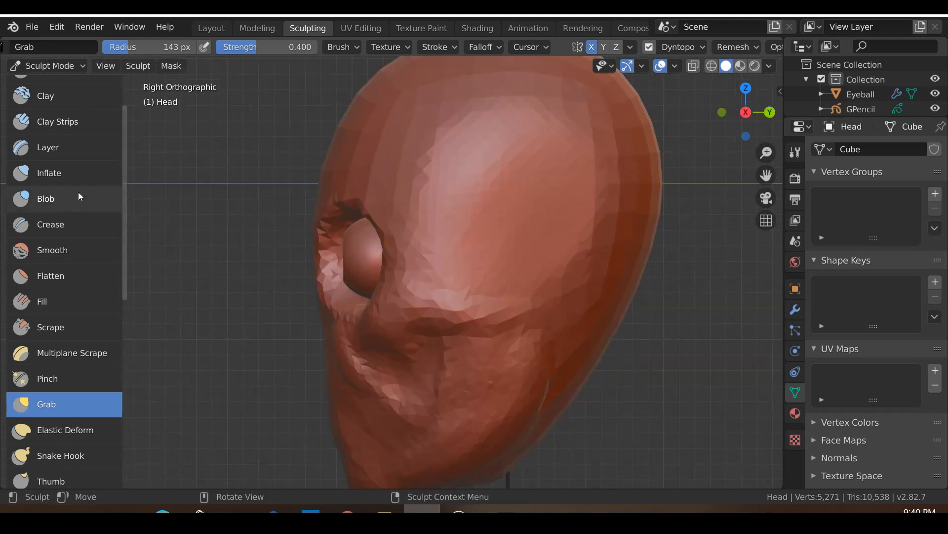
left_click(51, 119)
scroll(389, 248, "up", 2)
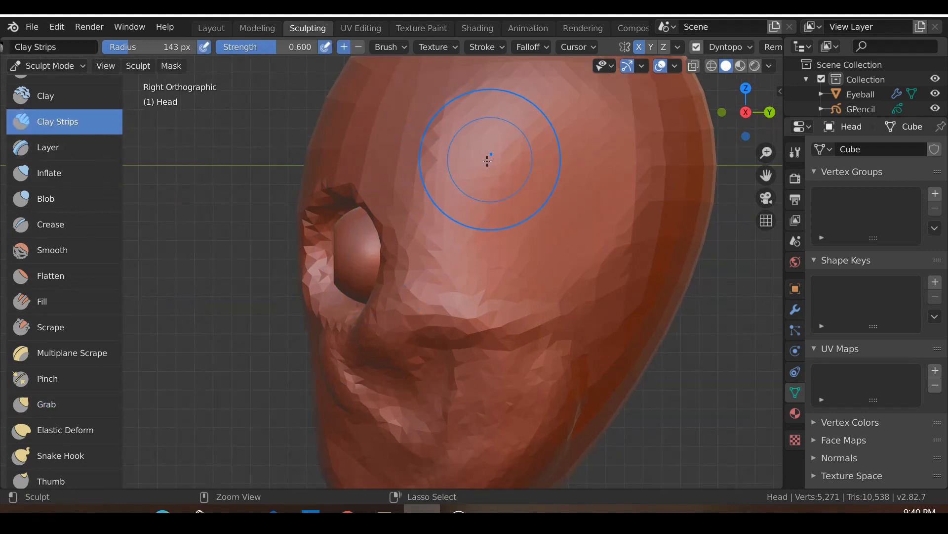
mouse_move(484, 160)
left_mouse_down("ctrl")
mouse_move(500, 135)
mouse_move(474, 207)
mouse_move(500, 181)
mouse_move(445, 227)
mouse_move(504, 133)
mouse_move(538, 207)
mouse_move(486, 114)
mouse_move(523, 168)
mouse_move(531, 143)
mouse_move(518, 99)
mouse_move(543, 99)
mouse_move(509, 141)
mouse_move(460, 246)
left_mouse_up("ctrl")
mouse_move(470, 164)
left_mouse_down("ctrl")
mouse_move(546, 108)
mouse_move(509, 128)
left_mouse_up("ctrl")
key("KP_1")
key("KP_3")
scroll(510, 142, "down", 5)
middle_click_drag(510, 142, 576, 210)
key("KP_1")
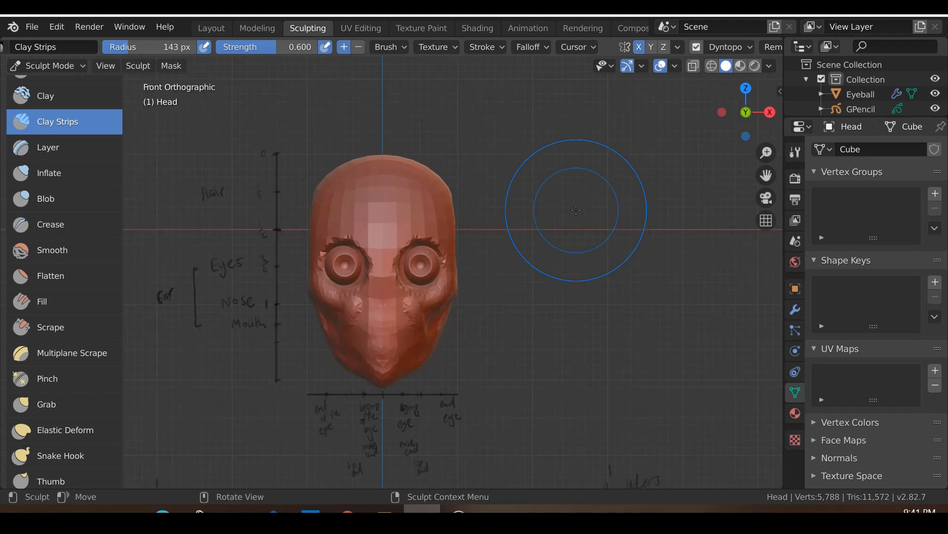
Extend the temple recess toward the brow and along its upper edge with Clay Strips in side view.
key("KP_3")
scroll(568, 188, "up", 5)
scroll(557, 309, "down", 1)
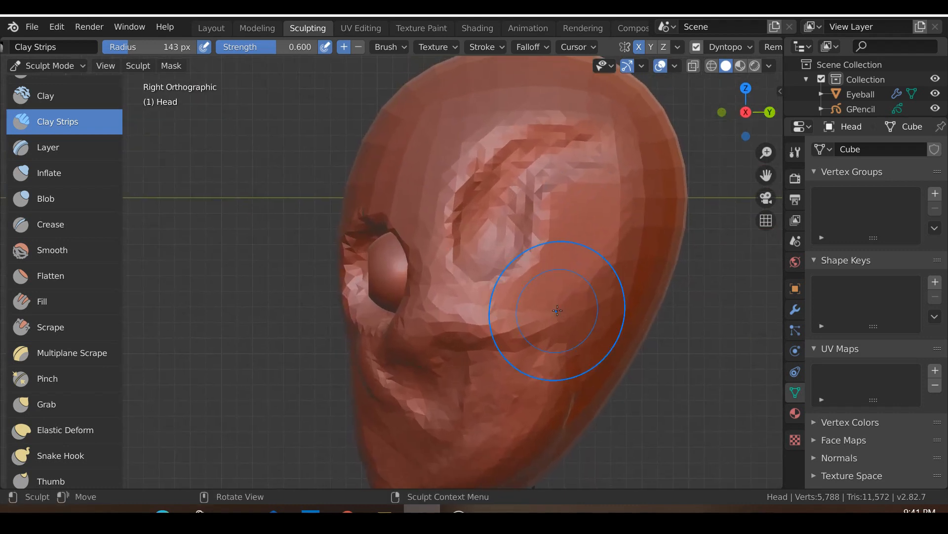
mouse_move(435, 204)
left_mouse_down()
mouse_move(450, 232)
mouse_move(467, 207)
mouse_move(477, 232)
mouse_move(527, 170)
left_mouse_up()
left_click_drag(575, 139, 574, 136)
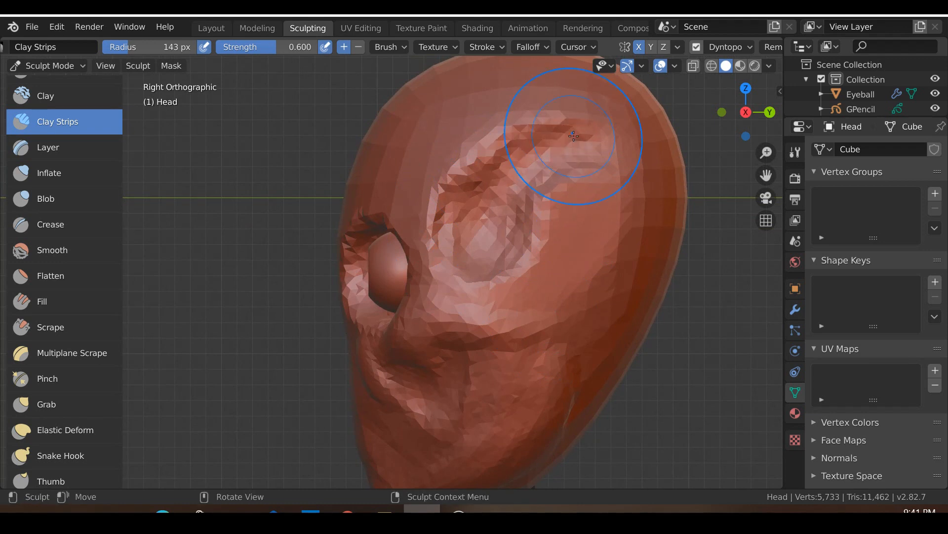
Build up the brow ridge above the eye sockets with Clay Strips in front view.
key("KP_1")
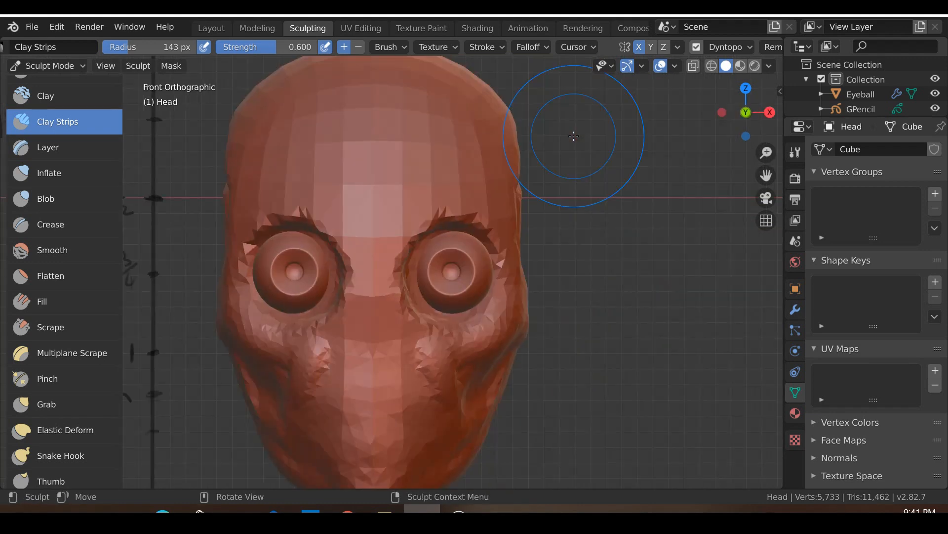
scroll(498, 222, "up", 1)
left_click_drag(498, 222, 527, 214)
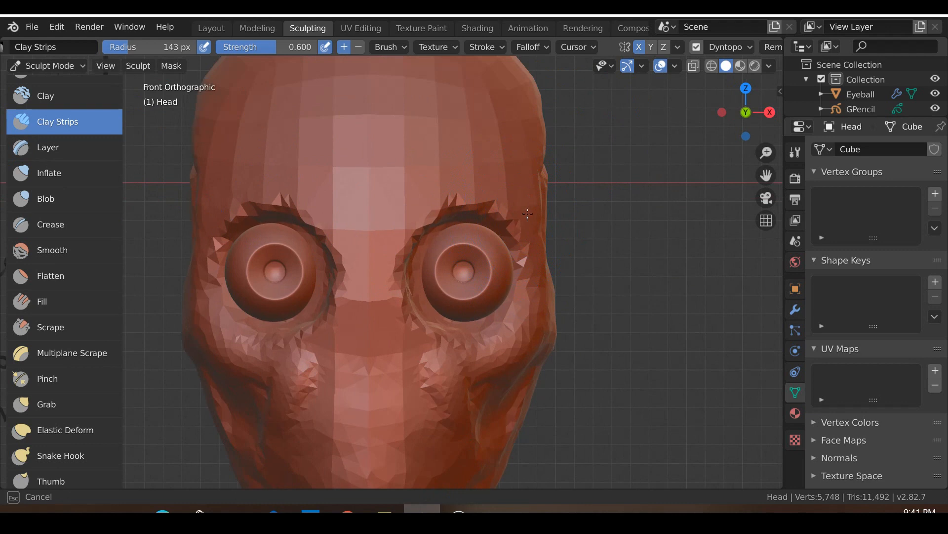
left_click_drag(484, 180, 424, 196)
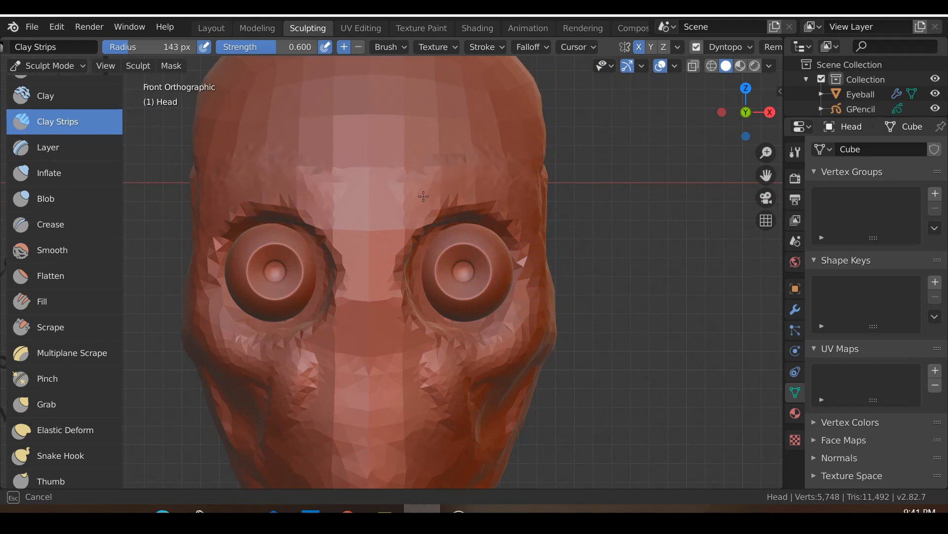
left_click_drag(504, 193, 529, 197)
left_click_drag(432, 212, 395, 220)
middle_click_drag(403, 180, 397, 178)
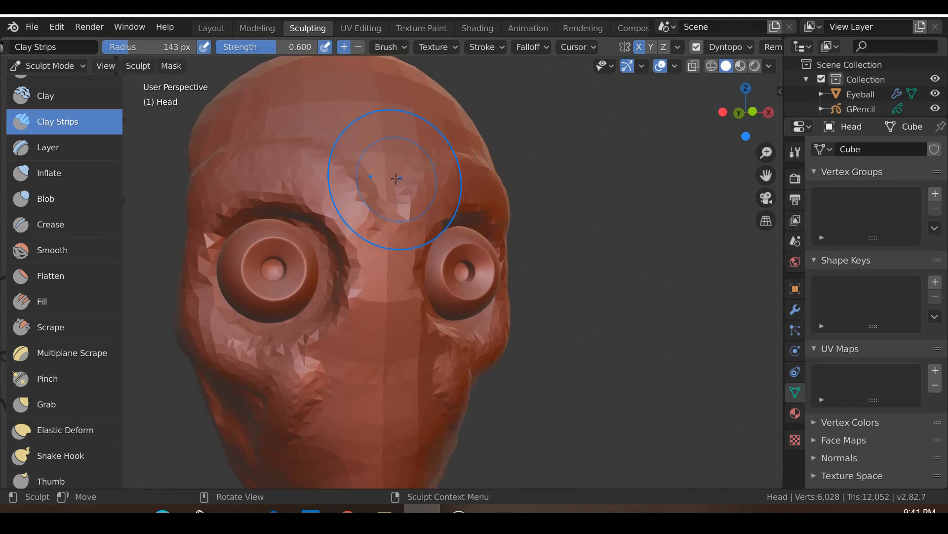
Add volume to the nose bridge between the eyes and join the brow ridge across the center with Clay Strips.
key("KP_1")
mouse_move(365, 198)
left_mouse_down()
mouse_move(378, 217)
mouse_move(376, 281)
left_mouse_up()
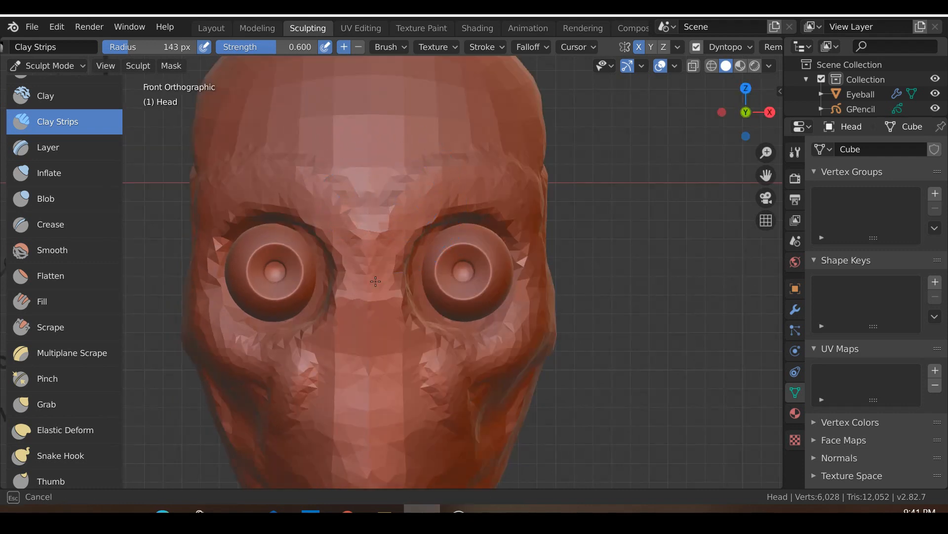
left_click_drag(377, 319, 382, 262)
left_click_drag(377, 192, 426, 179)
mouse_move(489, 170)
left_mouse_down()
mouse_move(508, 173)
mouse_move(505, 163)
left_mouse_up()
left_click_drag(402, 170, 370, 174)
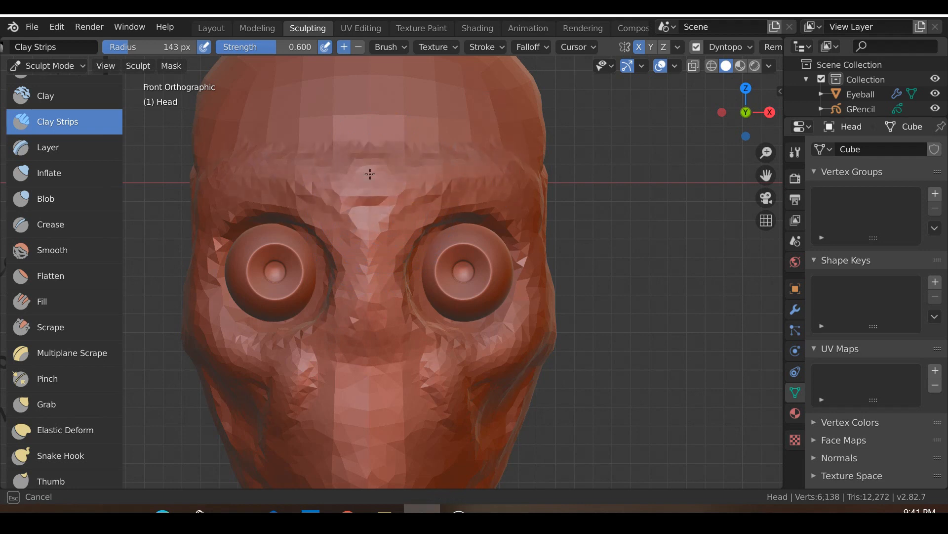
left_click_drag(474, 163, 429, 193)
Rework the upper edge of the temple with Clay Strips from an angled view and check the head from the front.
scroll(350, 212, "down", 4)
mouse_move(420, 327)
middle_mouse_down()
mouse_move(341, 333)
mouse_move(350, 334)
middle_mouse_up()
scroll(350, 334, "up", 1)
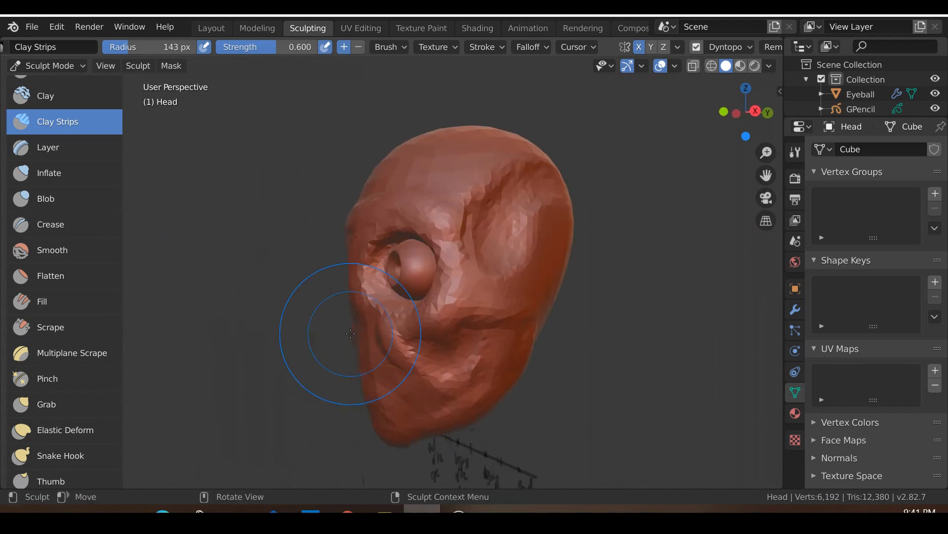
scroll(352, 332, "up", 2)
left_click_drag(500, 162, 492, 159)
scroll(499, 149, "down", 2)
mouse_move(499, 149)
middle_mouse_down()
mouse_move(555, 159)
mouse_move(471, 254)
middle_mouse_up()
key("KP_1")
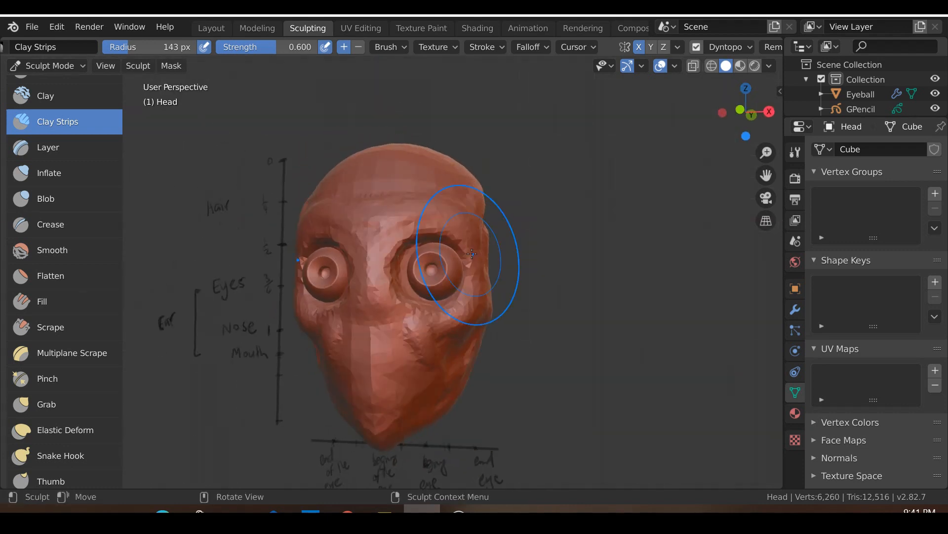
key("KP_1")
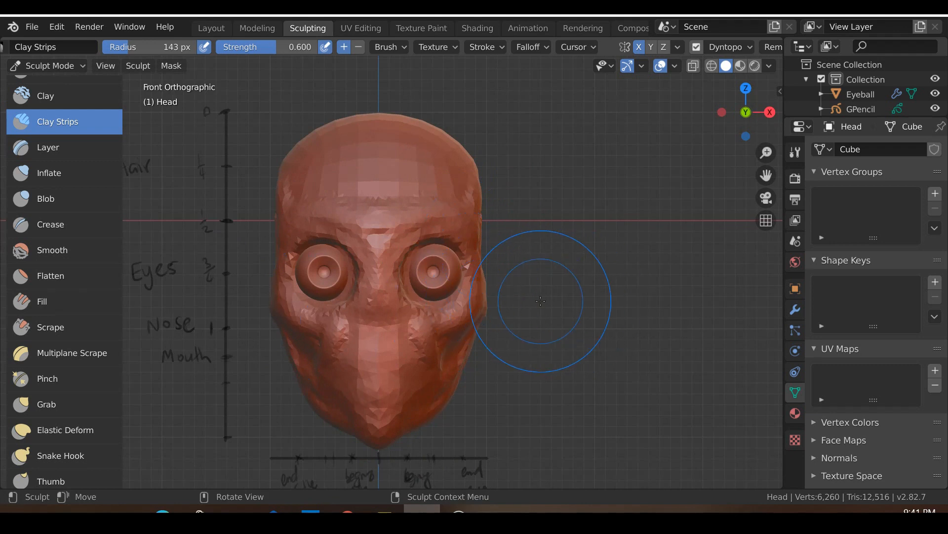
Refine and thicken the brow ridge above the eyes and between the brows with closer Clay Strips strokes.
scroll(513, 292, "up", 3)
left_click_drag(369, 202, 361, 233)
left_click_drag(266, 182, 275, 179)
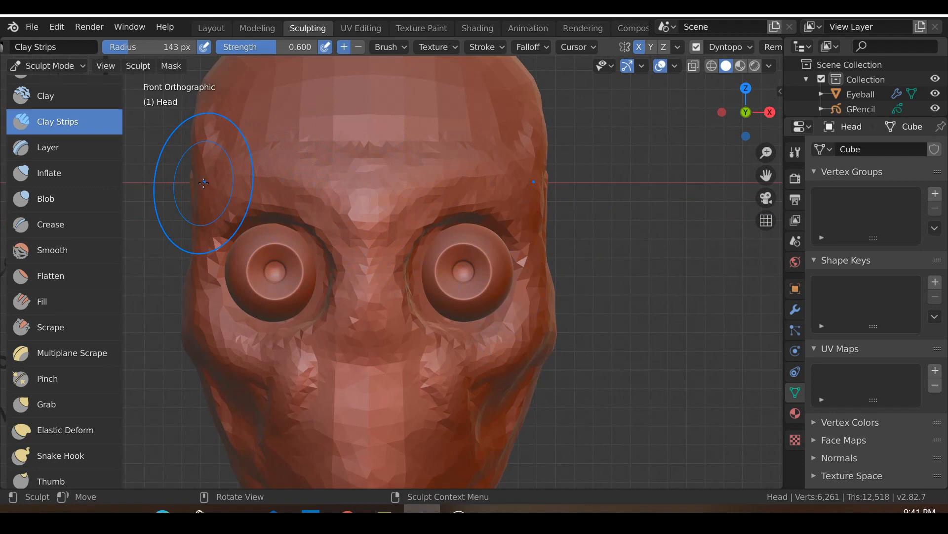
scroll(451, 199, "up", 1)
mouse_move(451, 199)
left_mouse_down()
mouse_move(497, 164)
mouse_move(431, 195)
mouse_move(431, 173)
left_mouse_up()
scroll(487, 142, "up", 2)
mouse_move(526, 137)
left_mouse_down()
mouse_move(431, 157)
mouse_move(494, 143)
mouse_move(429, 190)
left_mouse_up()
scroll(388, 212, "down", 3)
scroll(388, 212, "down", 1)
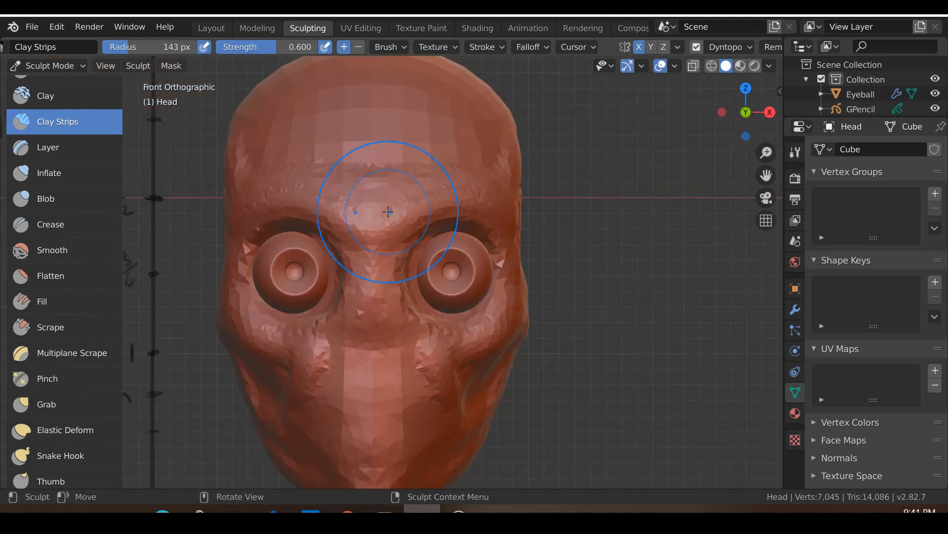
Widen the pointed chin into a rounder, blunter shape in front view with the Snake Hook brush.
key("KP_3")
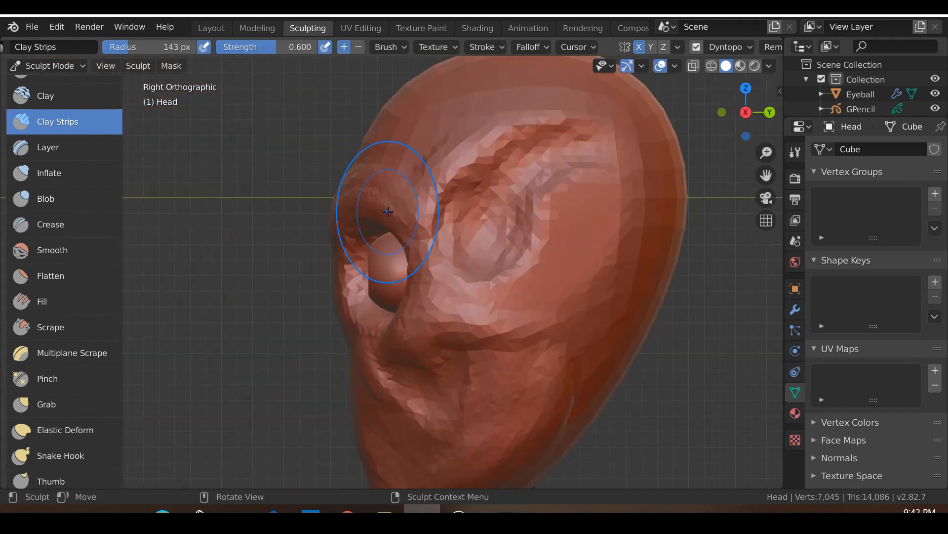
scroll(563, 300, "down", 3)
scroll(558, 300, "up", 2)
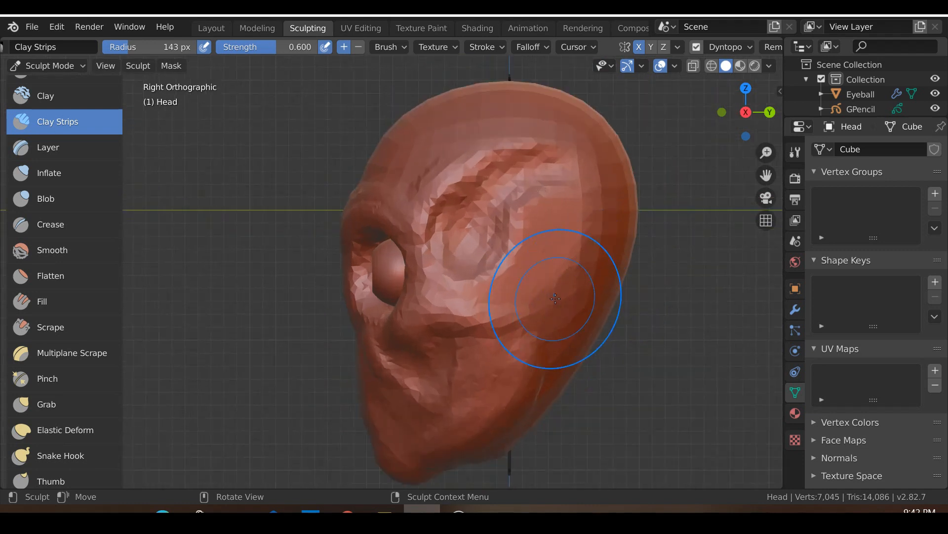
key("KP_1")
middle_click_drag(539, 403, 524, 356, "shift")
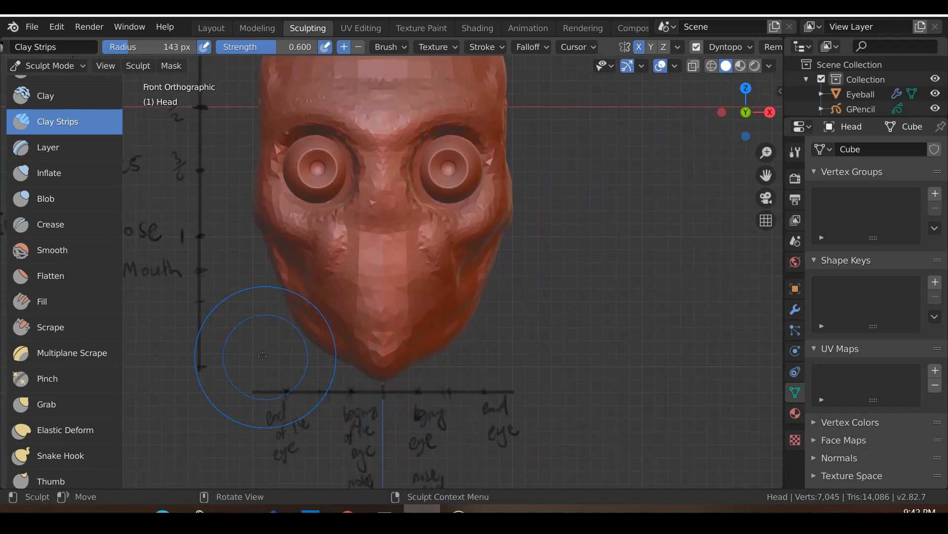
scroll(55, 435, "down", 2)
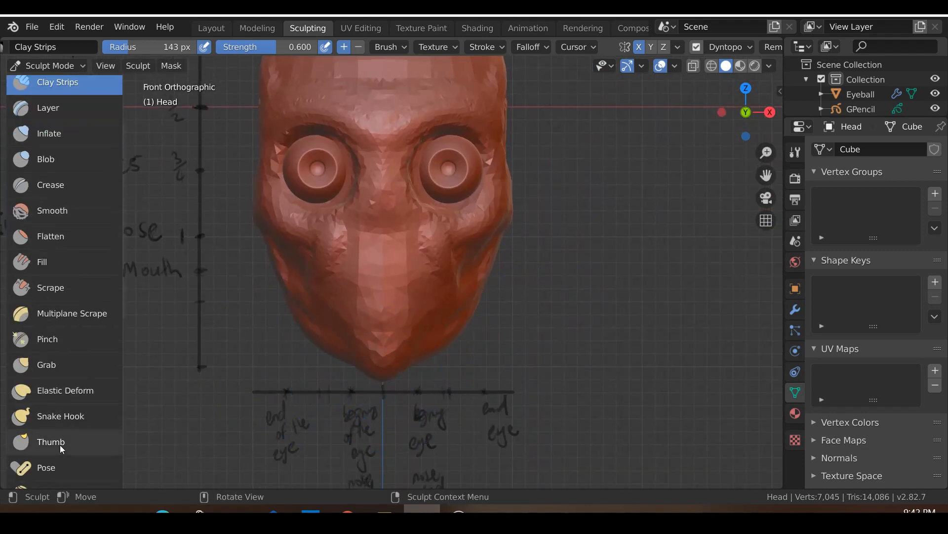
left_click(49, 417)
left_click_drag(407, 366, 422, 364)
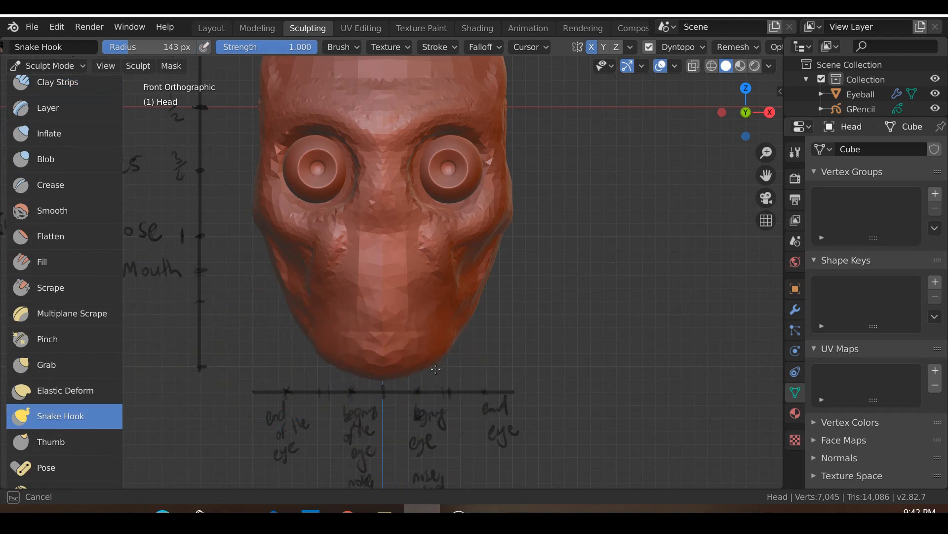
left_click_drag(430, 367, 413, 370)
Adjust the front profile of the chin in side view with the Snake Hook brush.
middle_click_drag(382, 379, 420, 336)
key("KP_3")
scroll(406, 341, "up", 3)
mouse_move(372, 361)
left_mouse_down()
mouse_move(365, 367)
mouse_move(399, 371)
mouse_move(388, 377)
left_mouse_up()
scroll(388, 375, "down", 1)
scroll(388, 377, "down", 2)
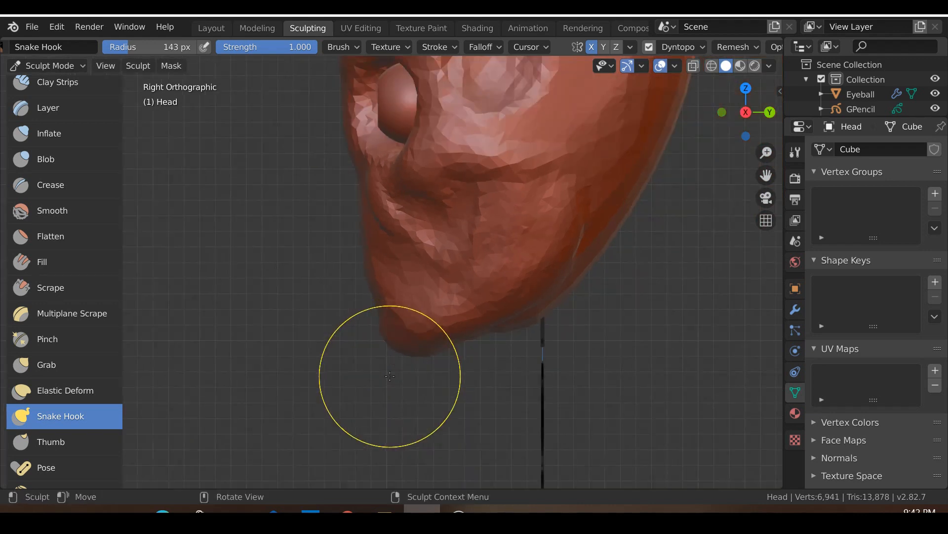
Compare the head's front proportions with the hand-drawn eye, nose and mouth guides.
key("KP_1")
scroll(389, 376, "down", 2)
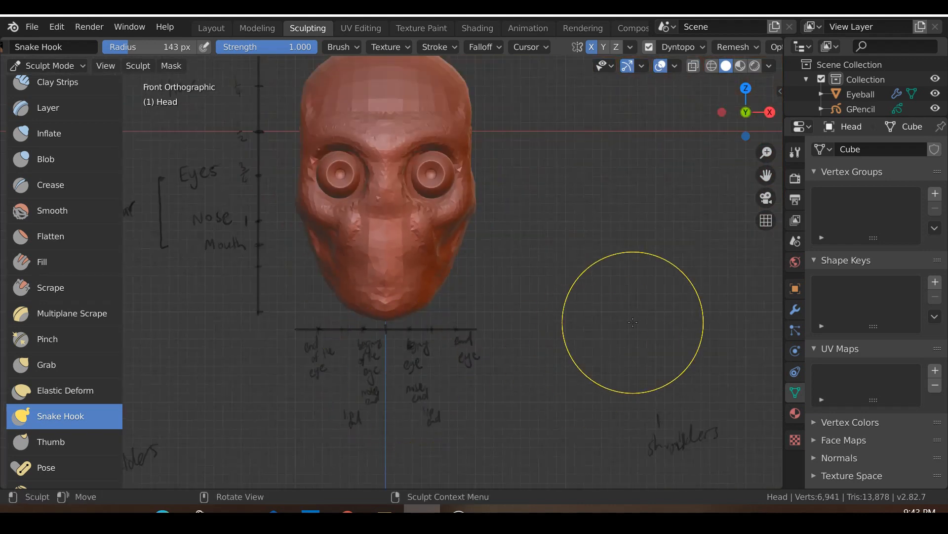
scroll(620, 317, "down", 1)
scroll(568, 304, "up", 3)
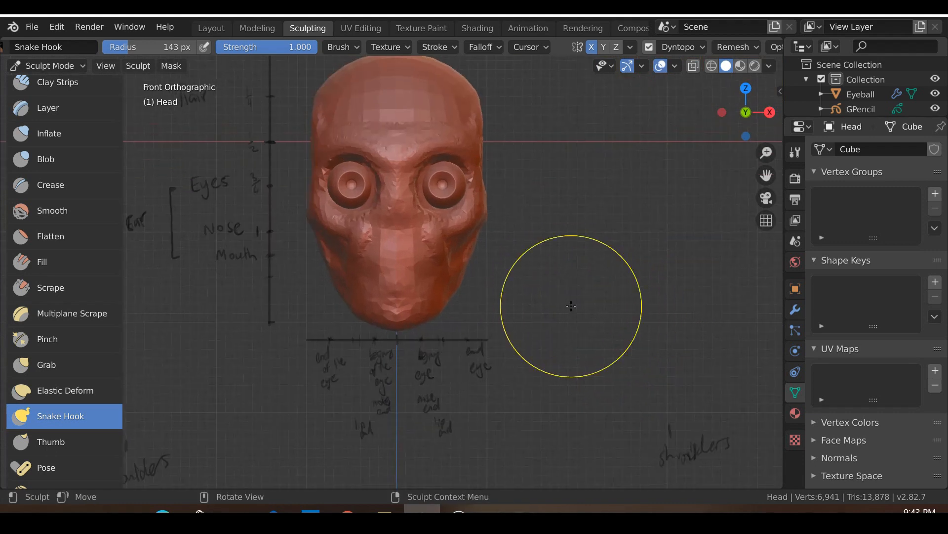
middle_click_drag(574, 255, 578, 355, "shift")
scroll(568, 329, "down", 2)
middle_click_drag(553, 309, 558, 330, "shift")
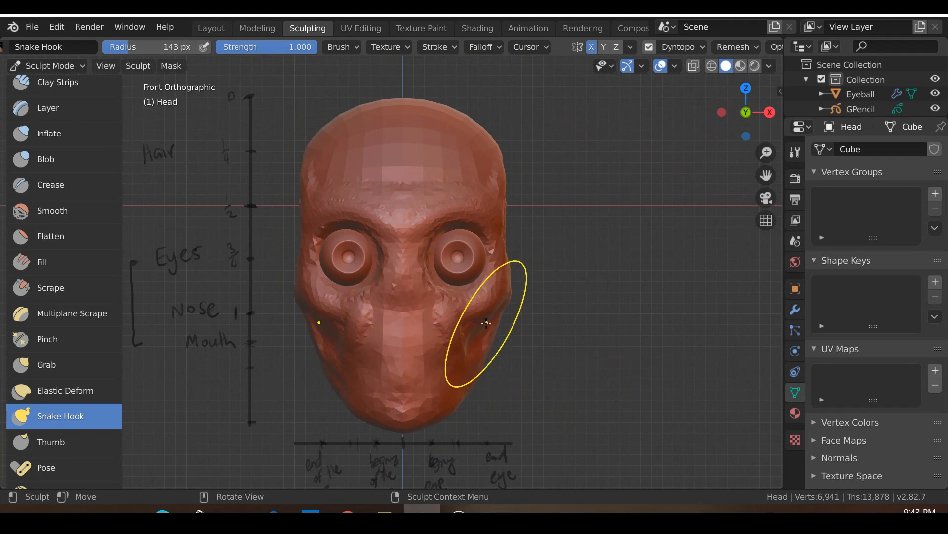
Build up the nose from the bridge down to a rounded tip in front view with Clay Strips.
left_click(54, 82)
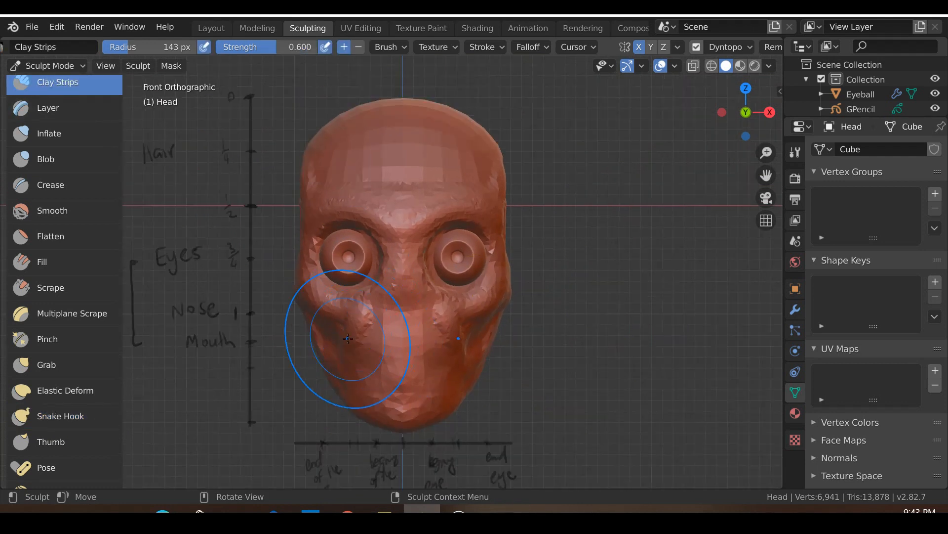
scroll(346, 425, "down", 1)
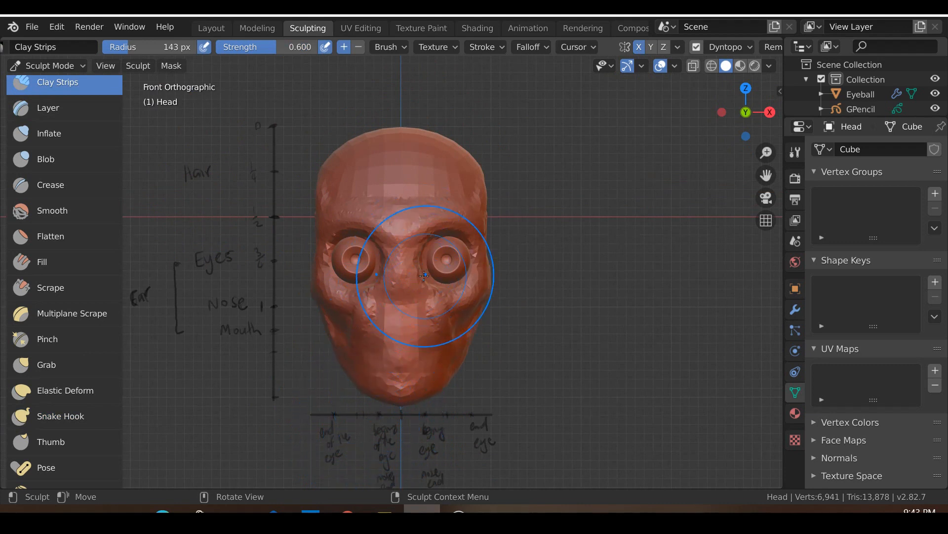
scroll(405, 297, "up", 4)
scroll(264, 275, "down", 3)
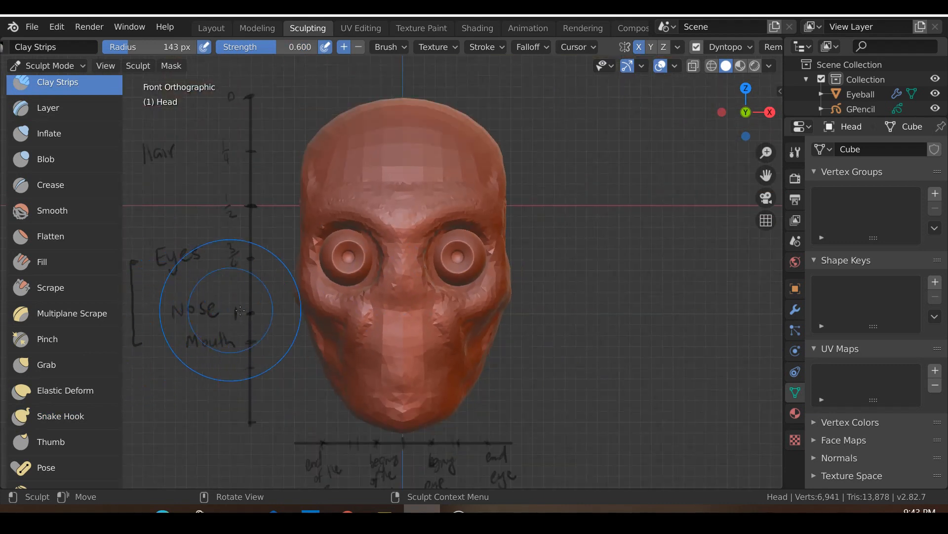
scroll(361, 318, "up", 5)
mouse_move(437, 353)
left_mouse_down()
mouse_move(449, 323)
mouse_move(422, 360)
mouse_move(476, 362)
mouse_move(496, 346)
mouse_move(448, 336)
mouse_move(430, 320)
mouse_move(414, 252)
mouse_move(417, 363)
left_mouse_up()
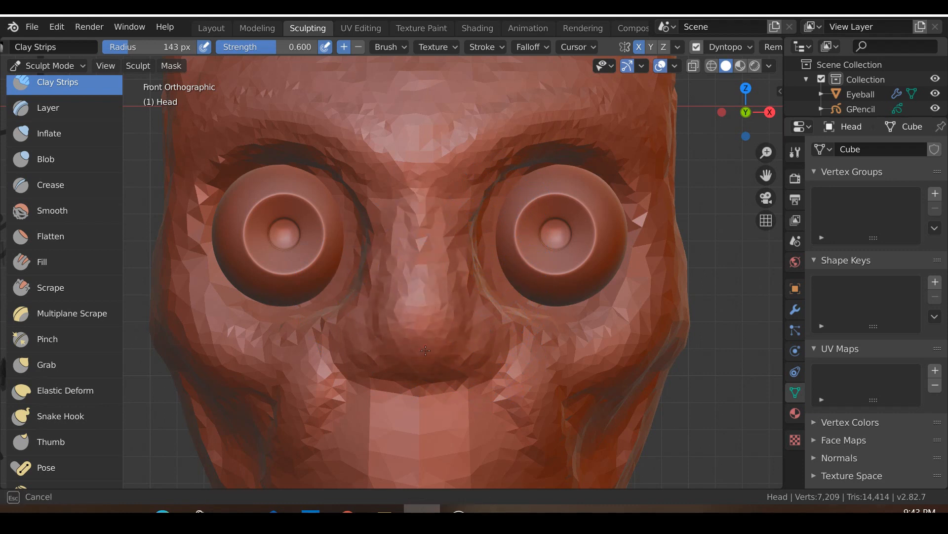
left_click_drag(423, 315, 432, 320)
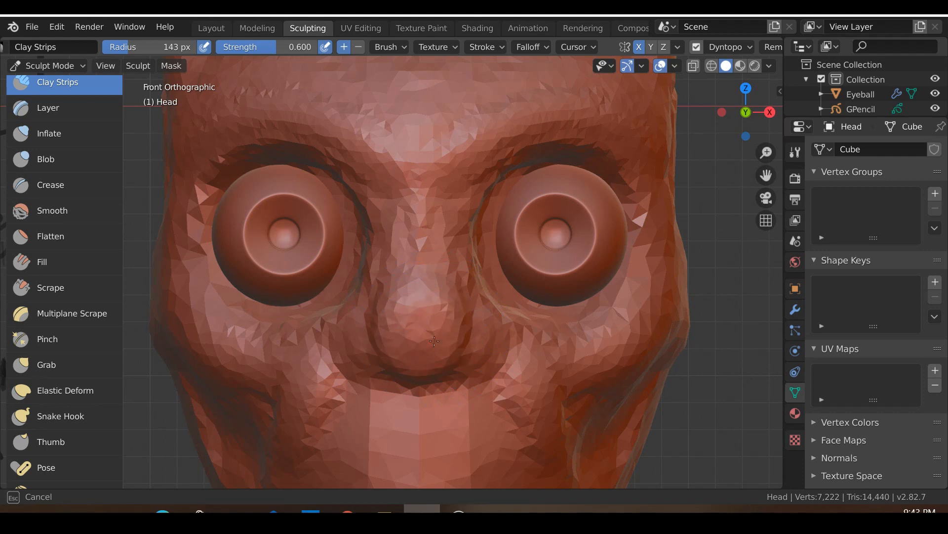
mouse_move(434, 276)
left_mouse_down()
mouse_move(410, 225)
mouse_move(398, 244)
left_mouse_up()
left_click_drag(410, 191, 410, 200)
Build up the nostril areas on both sides of the nose tip with Clay Strips and check the nose in profile.
mouse_move(468, 337)
left_mouse_down()
mouse_move(478, 332)
mouse_move(470, 330)
left_mouse_up()
left_click_drag(376, 317, 355, 333)
left_click_drag(477, 326, 478, 314)
scroll(479, 316, "down", 4)
middle_click_drag(494, 320, 423, 331)
key("KP_3")
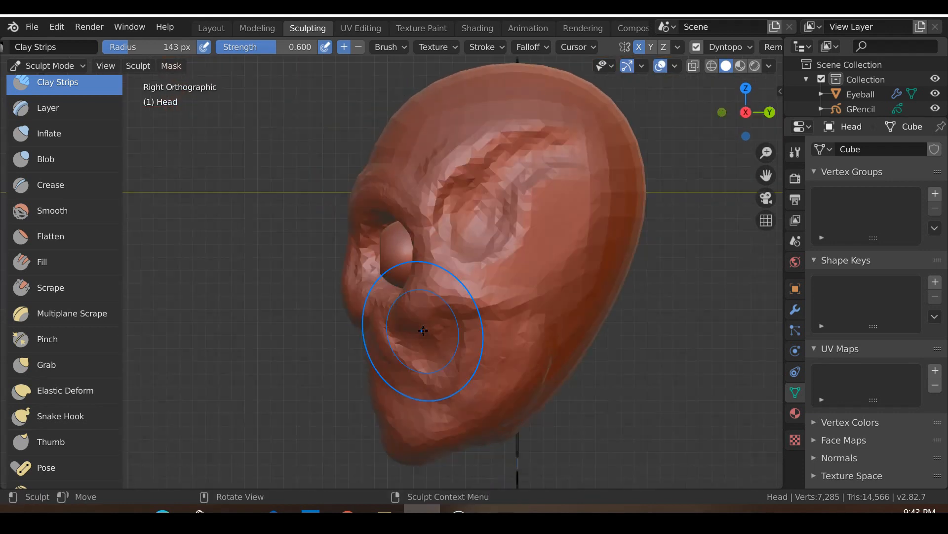
scroll(69, 288, "down", 2)
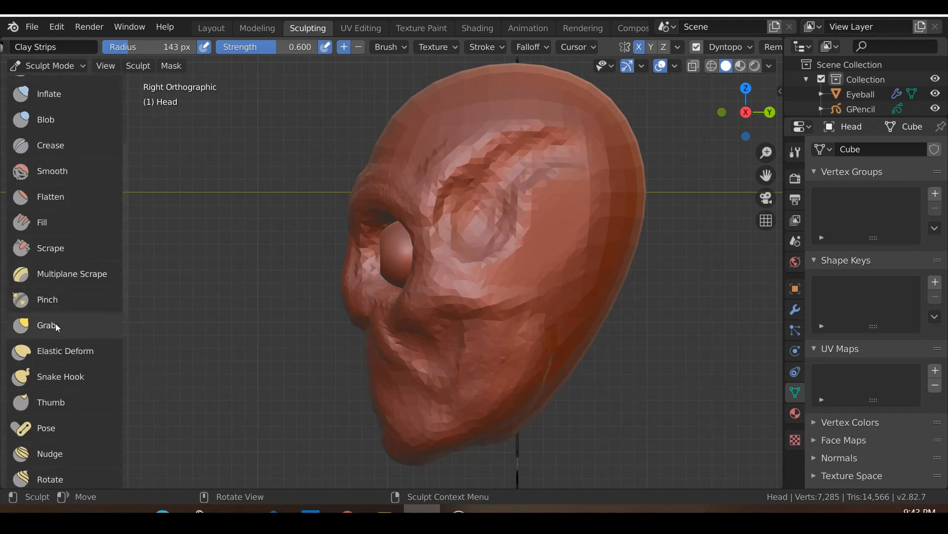
Pull the nose forward into a pointed profile and adjust its tip in side view with the Snake Hook brush.
left_click(48, 376)
scroll(403, 356, "up", 1)
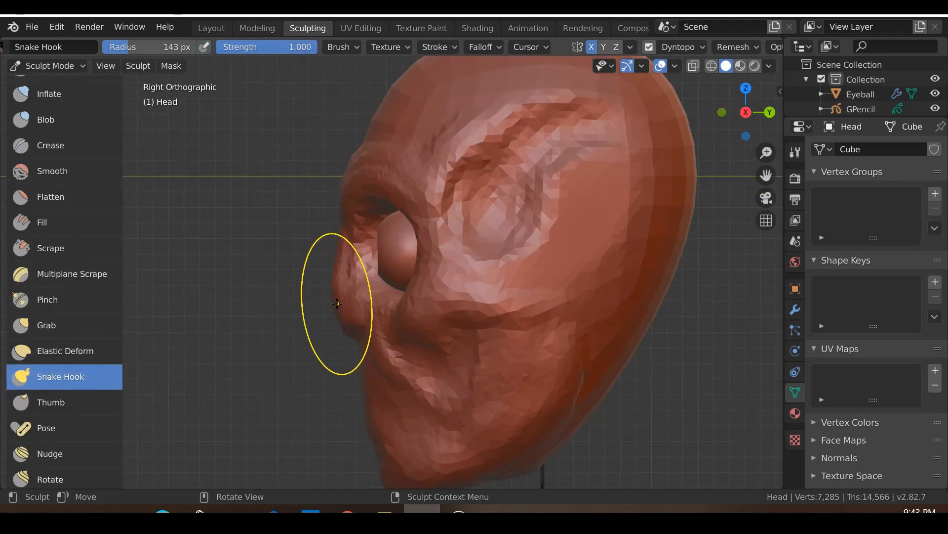
left_click_drag(337, 304, 319, 306)
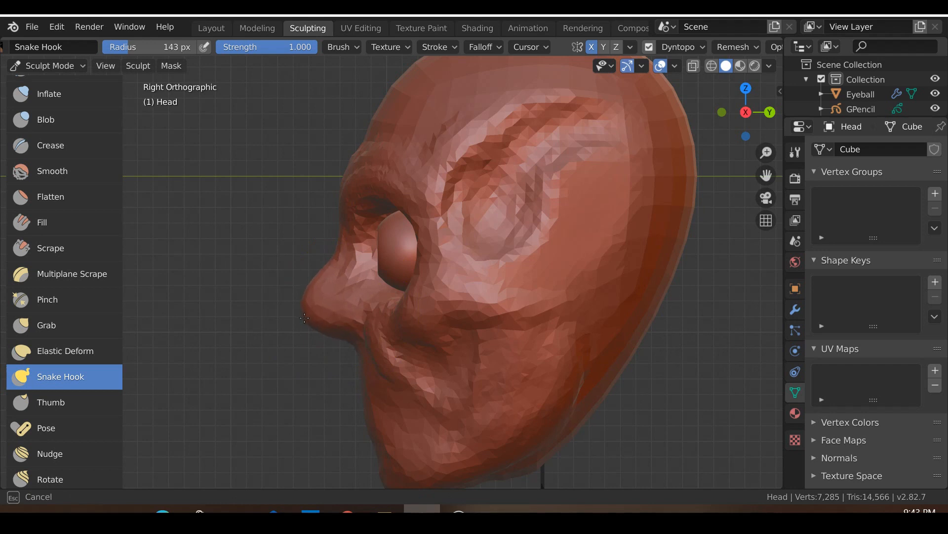
scroll(305, 318, "down", 3)
scroll(304, 317, "up", 2)
left_click_drag(304, 317, 355, 231)
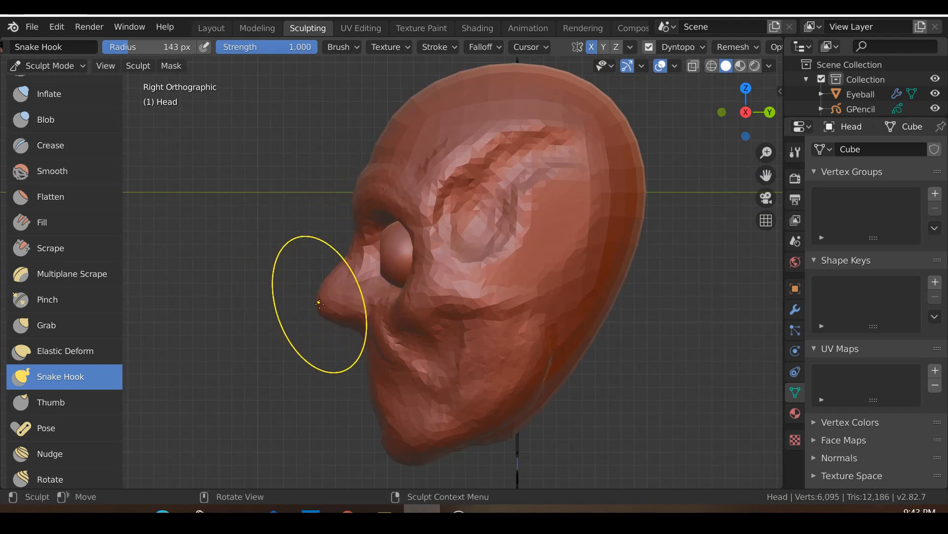
left_click_drag(322, 316, 332, 281)
Adjust the underside of the nose tip in front view with the Snake Hook brush and check it from an angle.
key("KP_1")
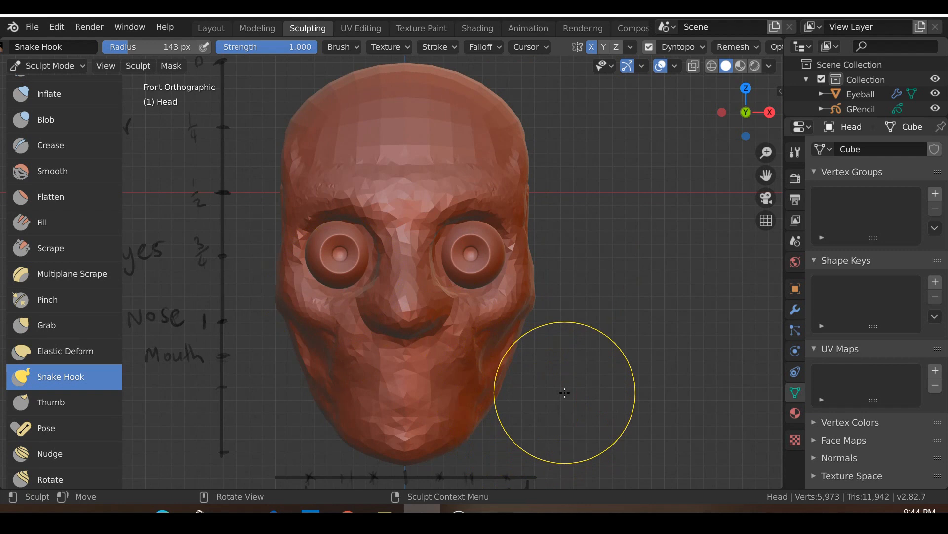
middle_click_drag(568, 371, 576, 328, "shift")
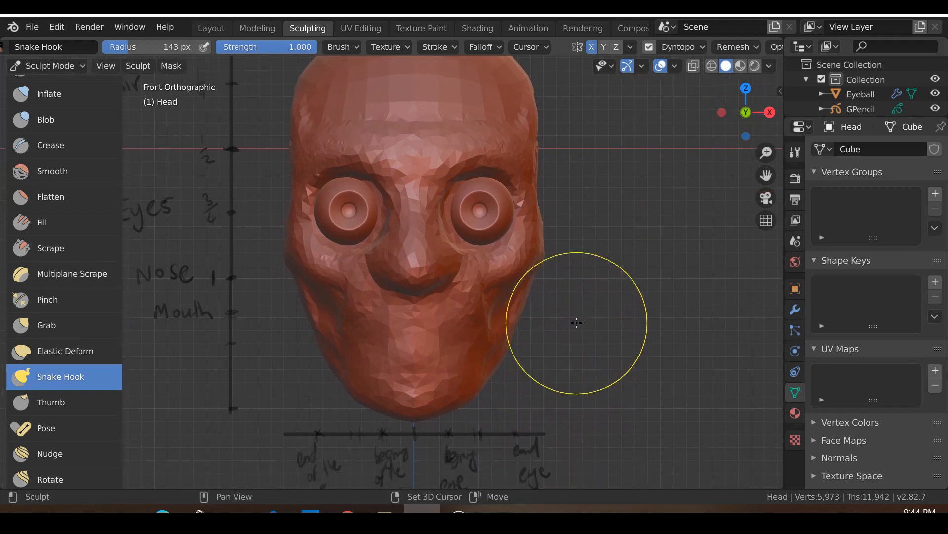
scroll(339, 349, "up", 1)
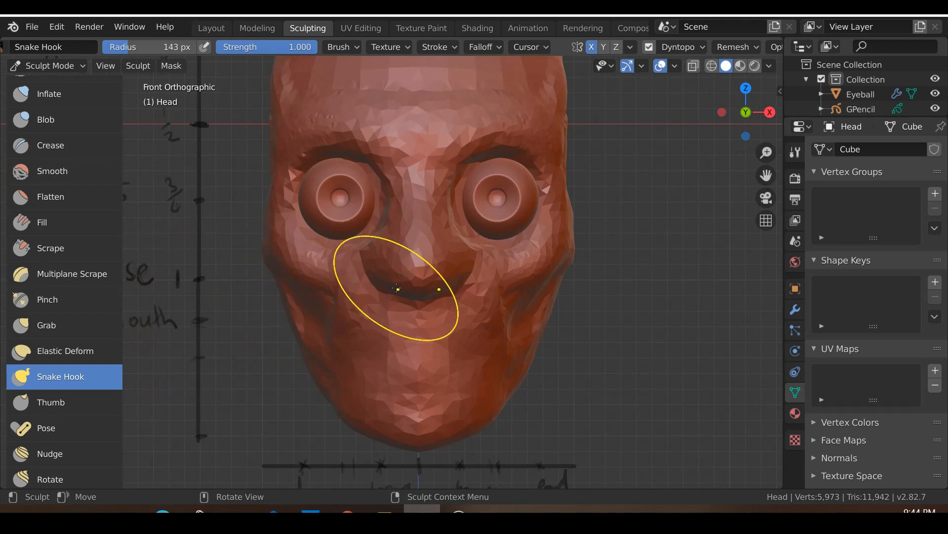
scroll(402, 288, "down", 1)
mouse_move(421, 286)
left_mouse_down()
mouse_move(406, 290)
mouse_move(453, 267)
mouse_move(445, 284)
left_mouse_up()
scroll(321, 346, "up", 3)
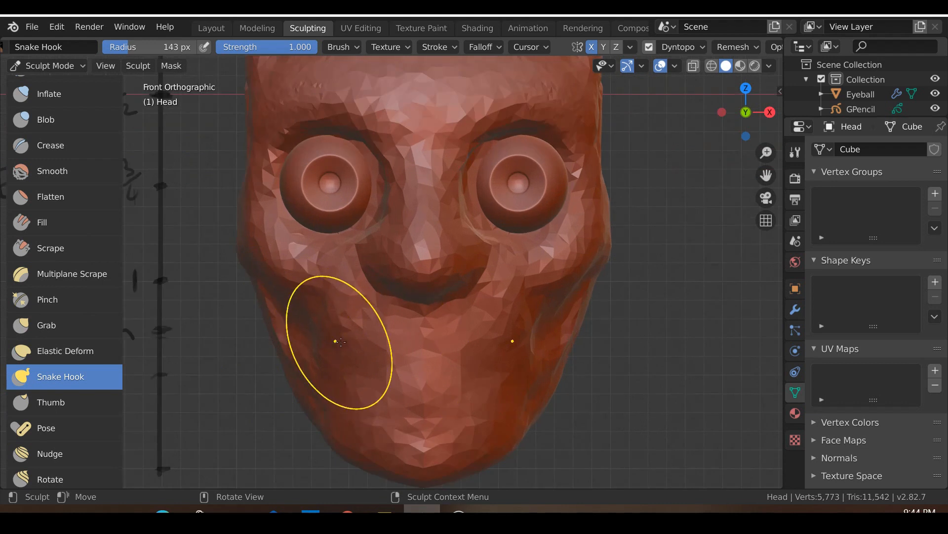
mouse_move(423, 345)
middle_mouse_down()
mouse_move(435, 335)
mouse_move(583, 316)
mouse_move(558, 318)
middle_mouse_up()
key("KP_1")
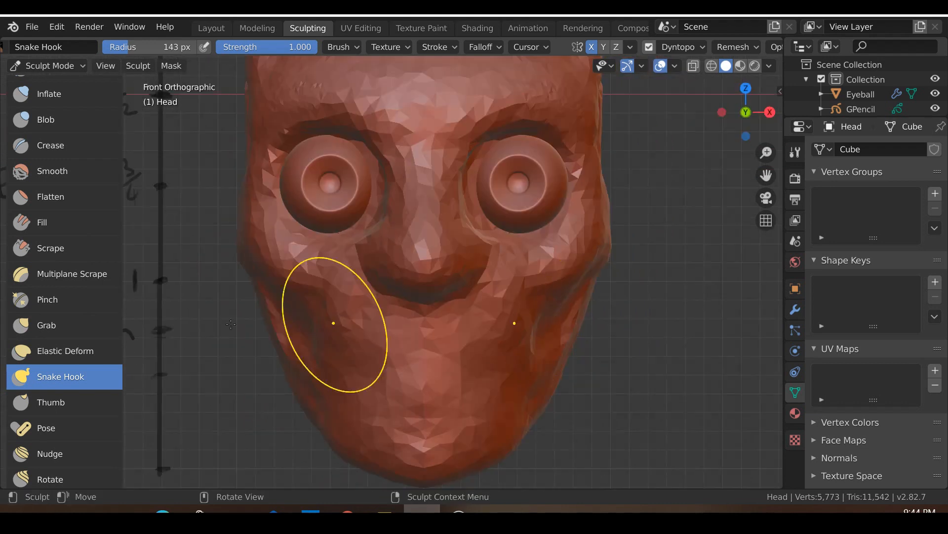
scroll(47, 169, "up", 1)
Carve the mouth line across the face below the nose with the Crease brush at an 87 px radius.
left_click(49, 167)
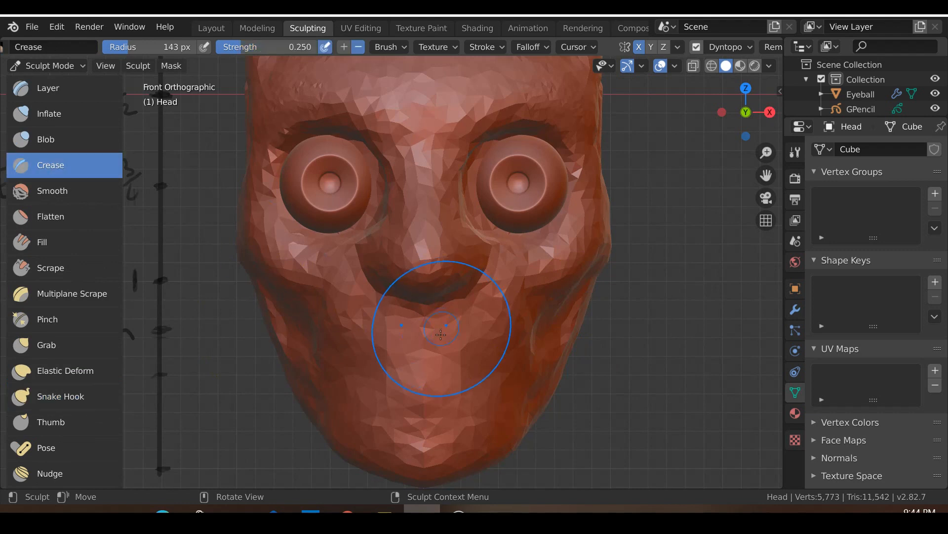
mouse_move(490, 360)
middle_mouse_down("shift")
mouse_move(574, 326)
mouse_move(477, 338)
middle_mouse_up("shift")
scroll(514, 335, "up", 1)
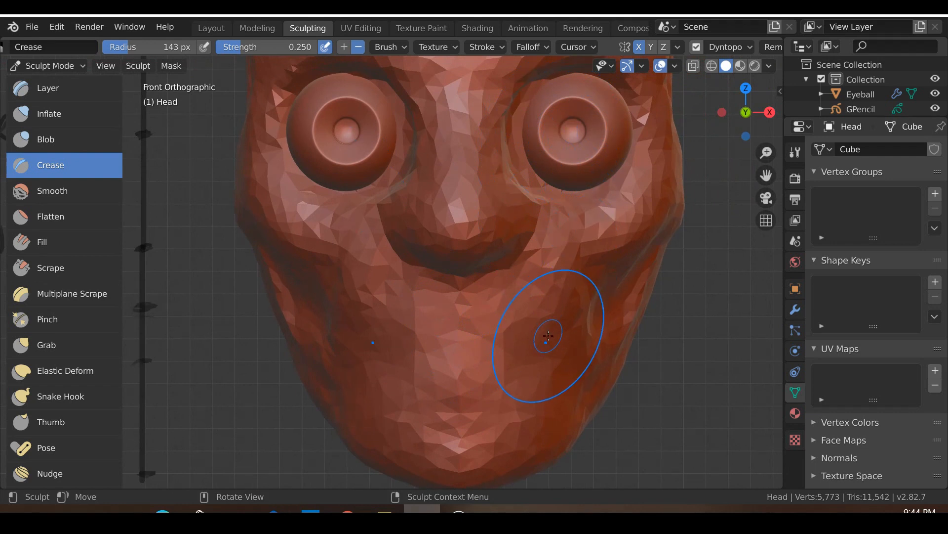
scroll(572, 389, "up", 1)
key("f")
left_click(436, 320)
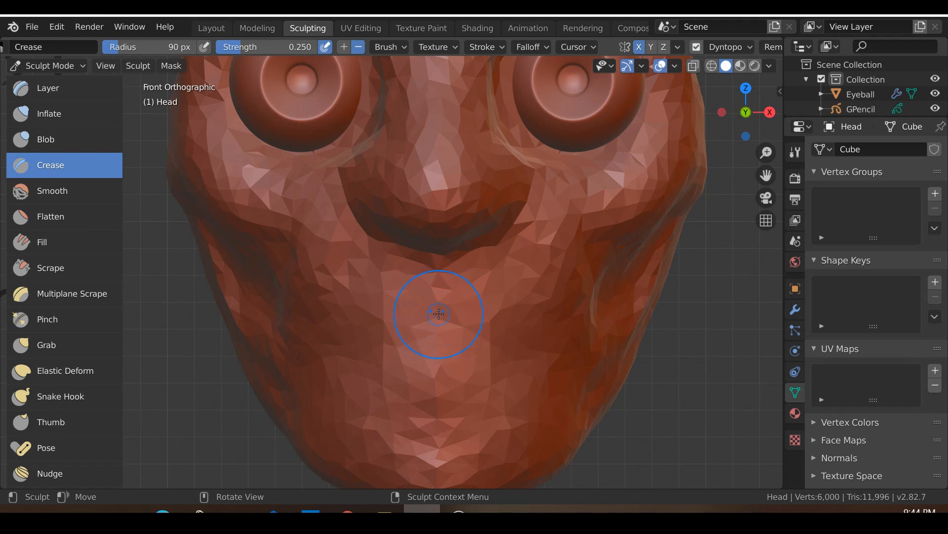
key("f")
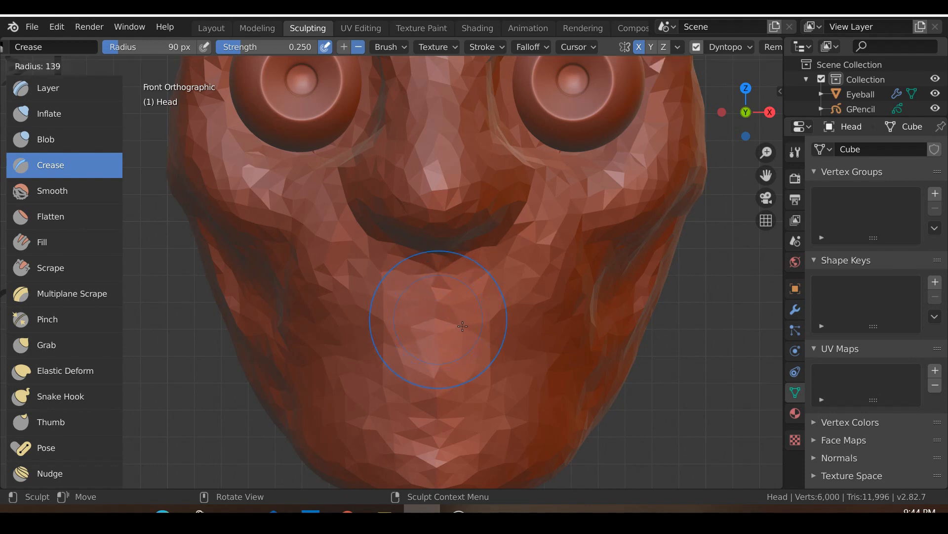
left_click(450, 322)
key("f")
left_click(425, 313)
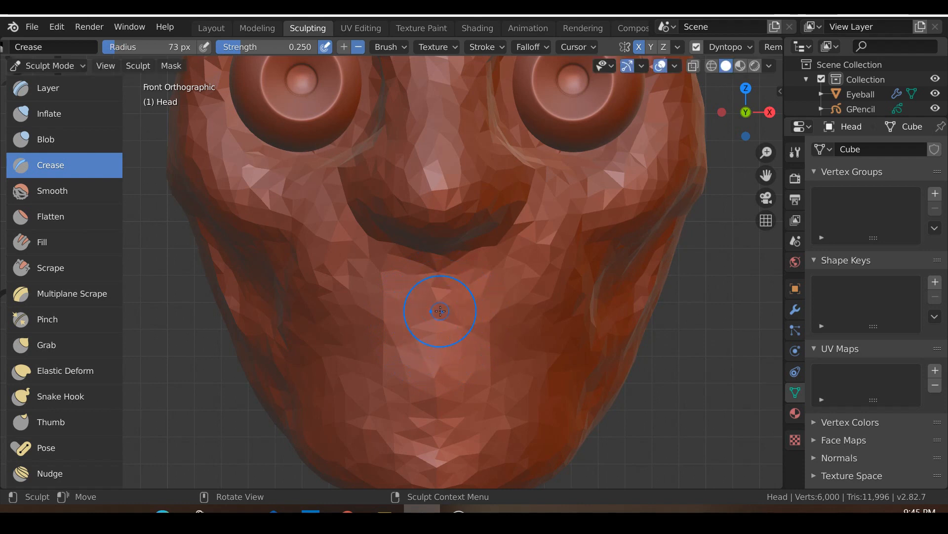
key("f")
left_click(442, 319)
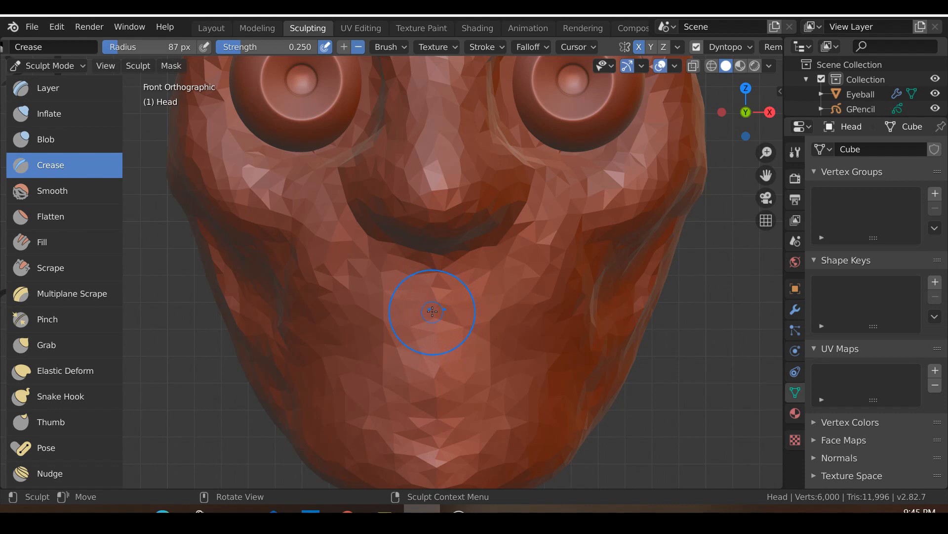
mouse_move(433, 312)
left_mouse_down()
mouse_move(439, 317)
mouse_move(446, 304)
mouse_move(414, 314)
mouse_move(517, 303)
mouse_move(544, 316)
mouse_move(403, 302)
mouse_move(527, 303)
left_mouse_up()
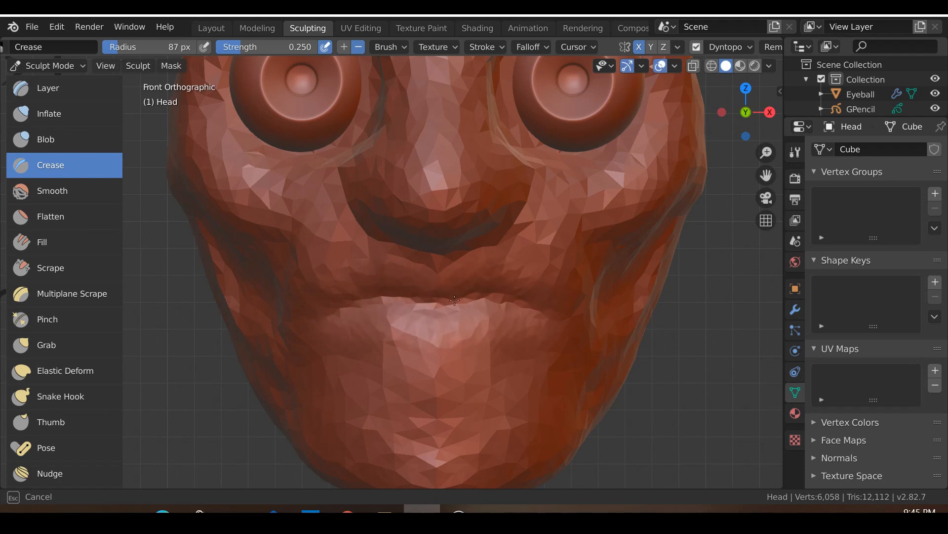
mouse_move(431, 304)
left_mouse_down()
mouse_move(504, 302)
mouse_move(489, 298)
mouse_move(531, 307)
mouse_move(385, 309)
left_mouse_up()
scroll(381, 317, "down", 5)
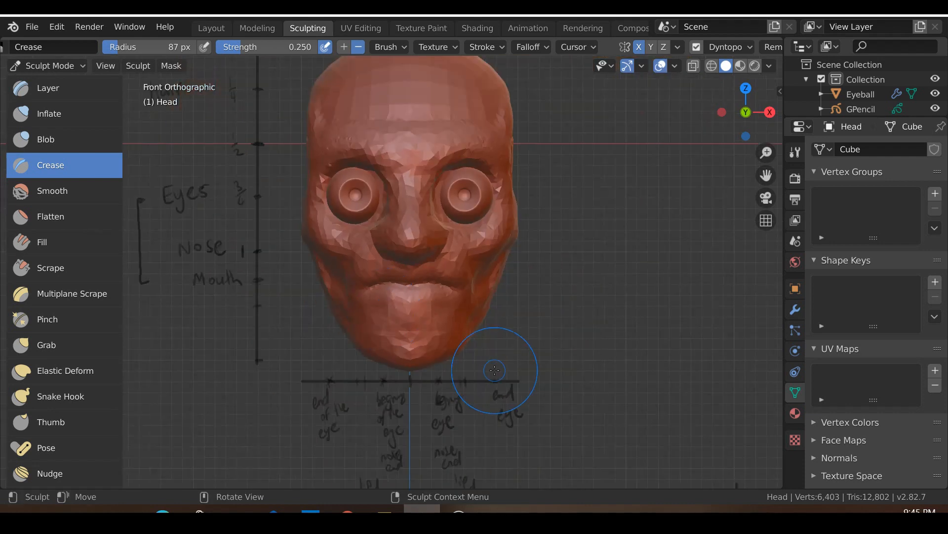
scroll(494, 370, "up", 4)
scroll(491, 371, "down", 3)
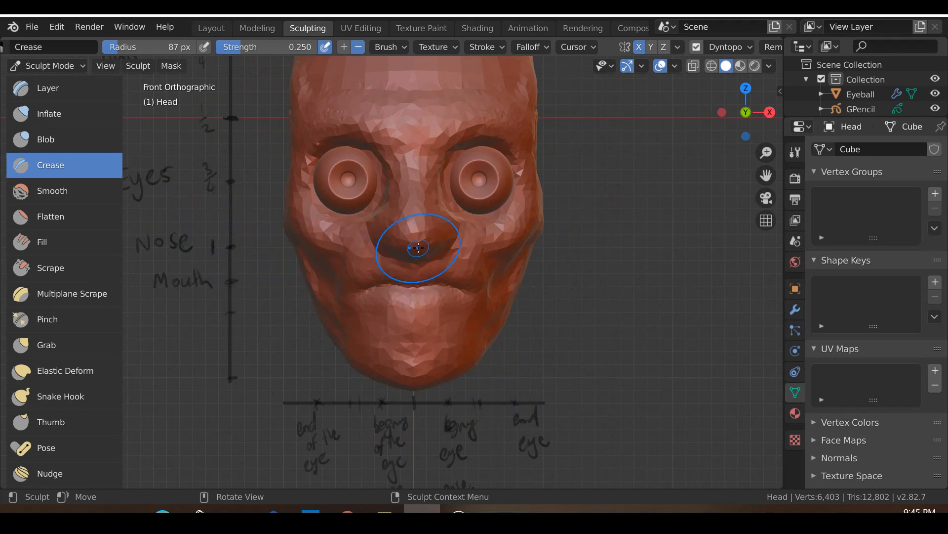
Reshape the nose tip and the nostril area in front and side views with the Grab brush.
key("g")
mouse_move(429, 244)
left_mouse_down()
mouse_move(440, 238)
mouse_move(413, 250)
left_mouse_up()
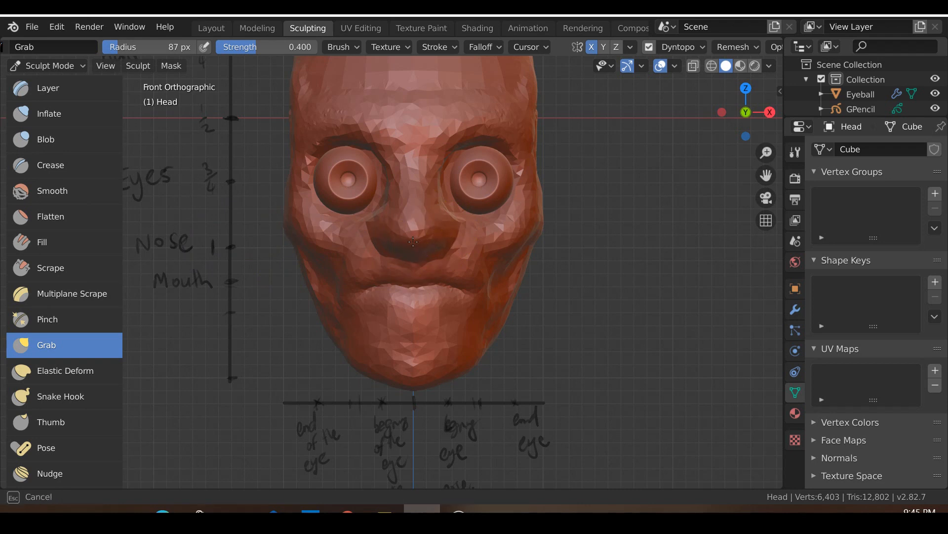
key("KP_3")
left_click_drag(361, 276, 358, 232)
scroll(373, 244, "down", 1)
scroll(371, 243, "up", 3)
mouse_move(370, 244)
left_mouse_down()
mouse_move(361, 219)
mouse_move(383, 225)
mouse_move(382, 237)
mouse_move(347, 233)
left_mouse_up()
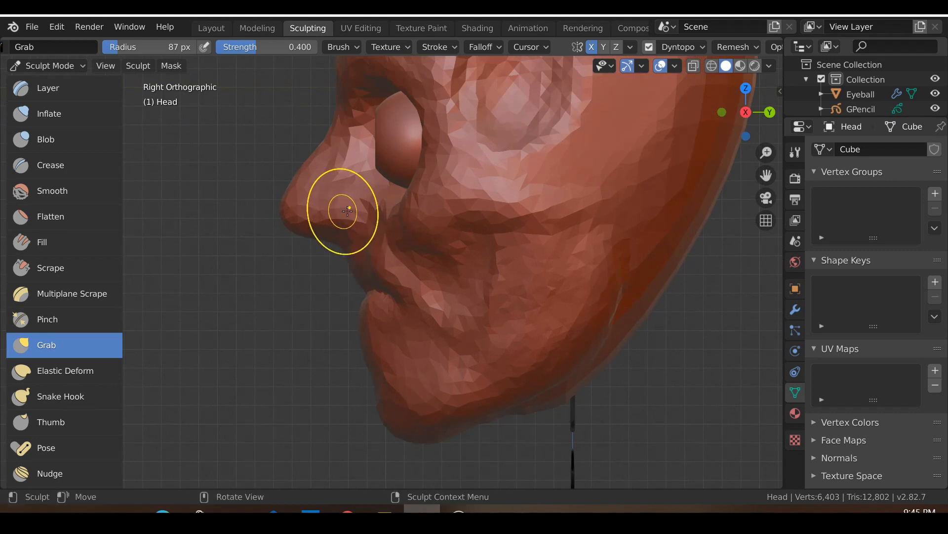
Build up the front of the chin below the mouth in front view with Clay Strips.
key("KP_1")
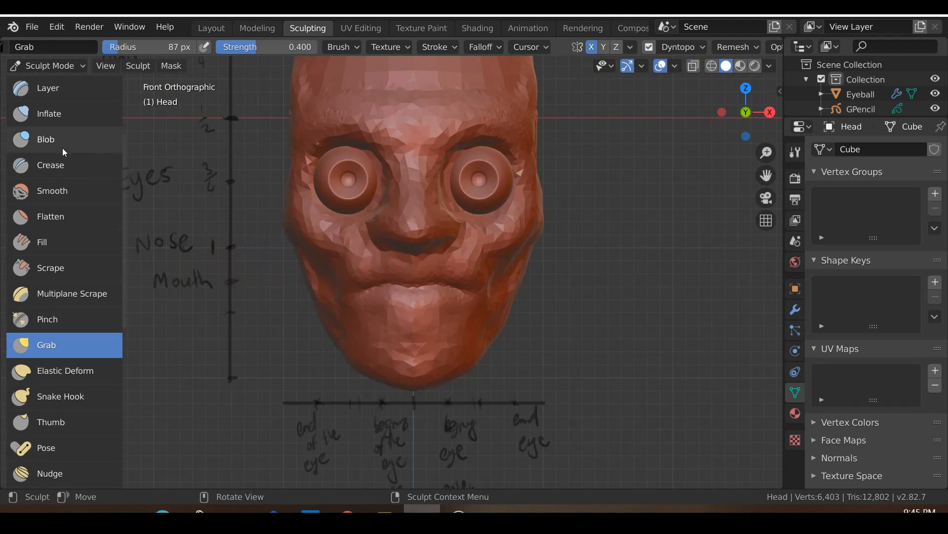
scroll(49, 153, "up", 2)
scroll(55, 129, "up", 3)
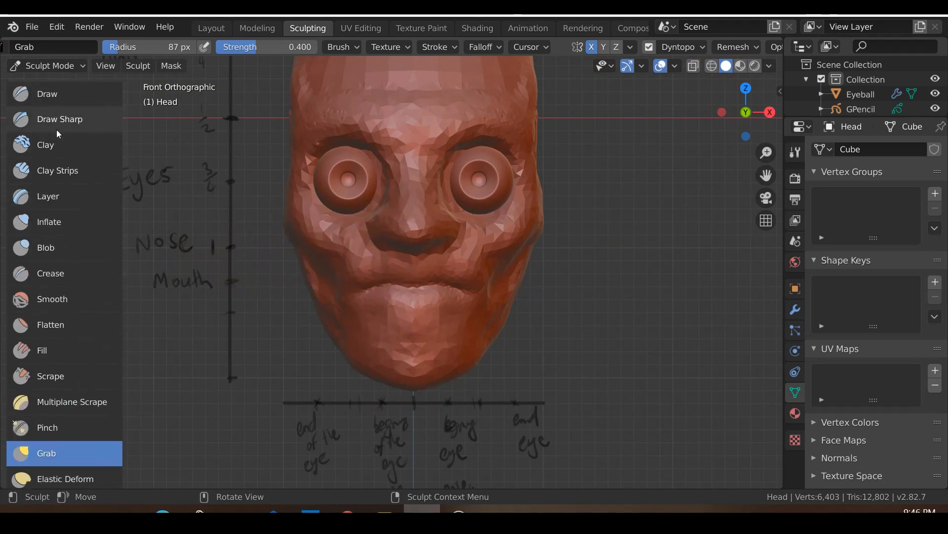
left_click(50, 171)
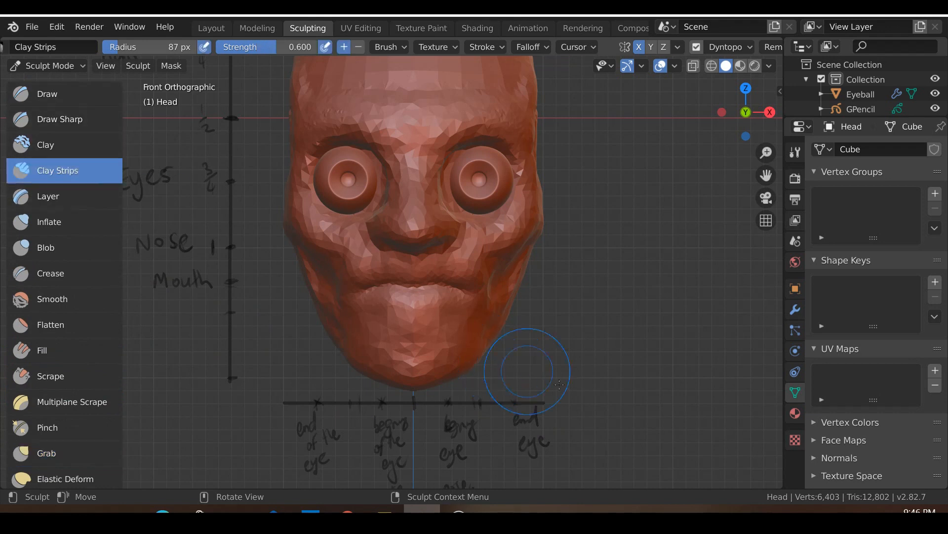
middle_click_drag(577, 373, 578, 330, "shift")
scroll(578, 331, "up", 3)
scroll(579, 330, "up", 1)
mouse_move(465, 378)
left_mouse_down()
mouse_move(457, 349)
mouse_move(439, 363)
mouse_move(442, 338)
mouse_move(454, 353)
mouse_move(450, 365)
mouse_move(442, 352)
mouse_move(411, 394)
mouse_move(420, 373)
mouse_move(405, 352)
left_mouse_up()
mouse_move(423, 382)
left_mouse_down()
mouse_move(429, 348)
mouse_move(463, 337)
left_mouse_up()
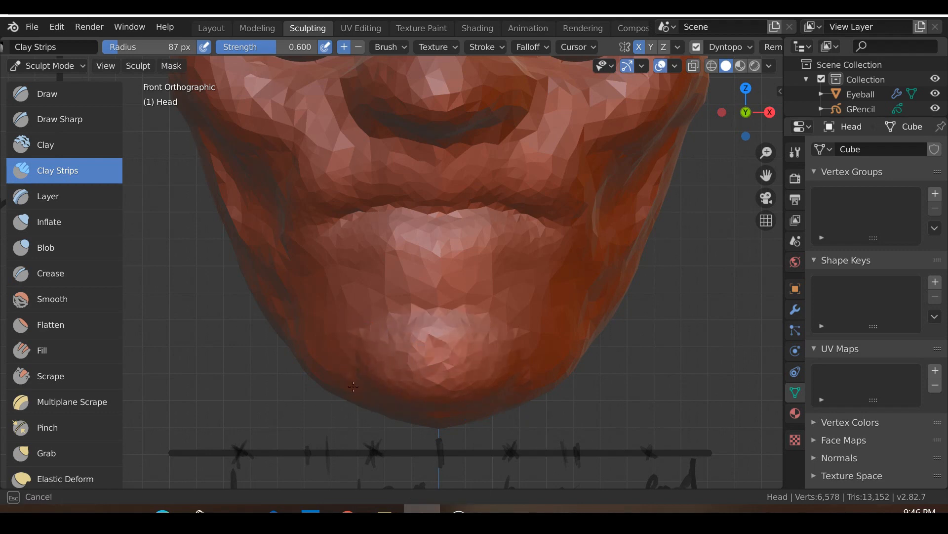
left_click_drag(420, 368, 419, 363)
Build up the underside of the chin with Clay Strips and check the head against the front proportion guides.
key("KP_3")
scroll(418, 358, "down", 3)
scroll(418, 358, "up", 3)
mouse_move(419, 357)
middle_mouse_down()
mouse_move(519, 295)
mouse_move(509, 301)
middle_mouse_up()
left_click_drag(435, 376, 437, 374)
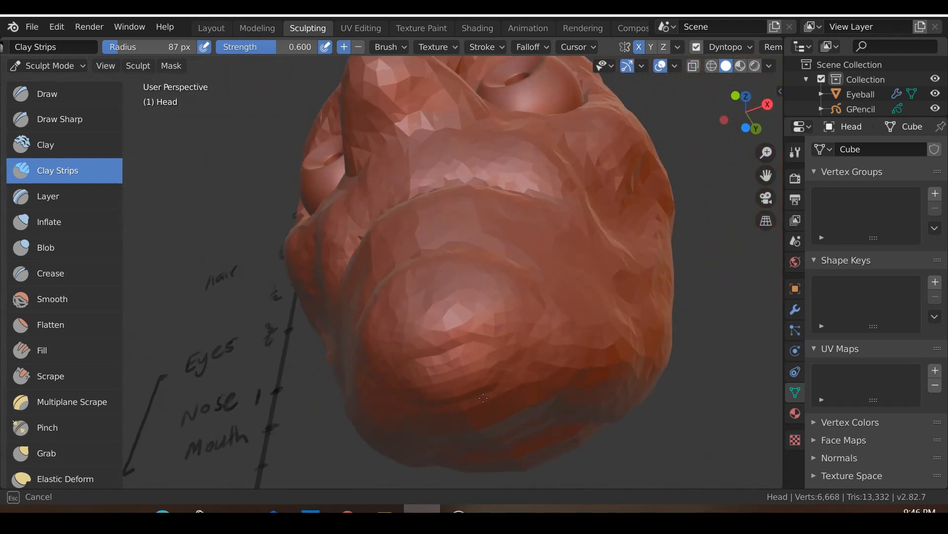
left_click_drag(408, 410, 388, 388)
key("KP_1")
scroll(402, 420, "up", 3)
scroll(425, 407, "down", 5)
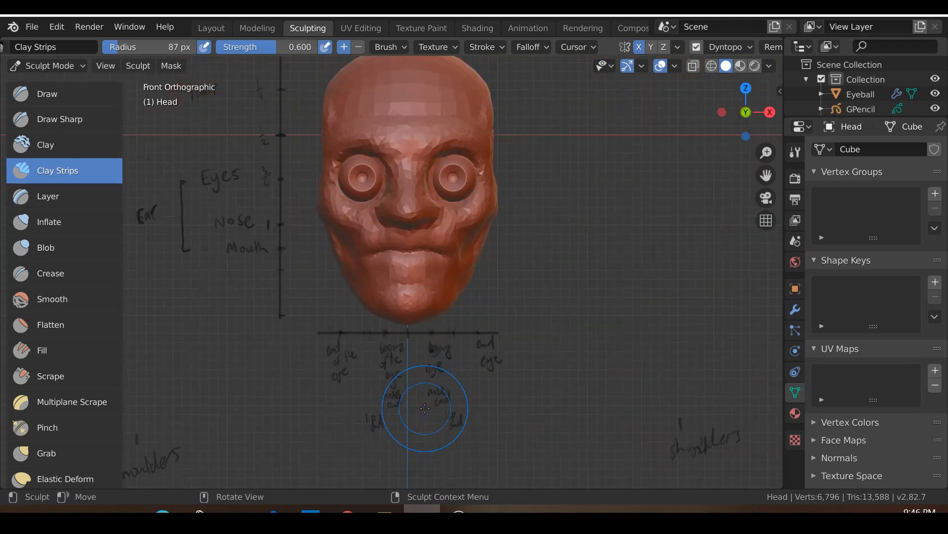
scroll(420, 371, "down", 3)
middle_click_drag(415, 341, 421, 314)
key("KP_1")
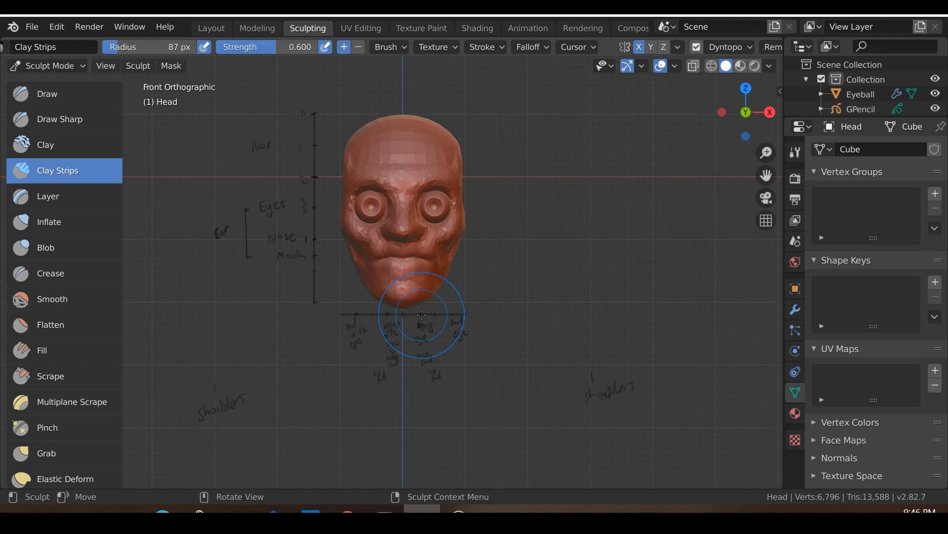
Build up the forehead with Clay Strips and round its upper part with the Clay brush.
scroll(422, 314, "up", 6)
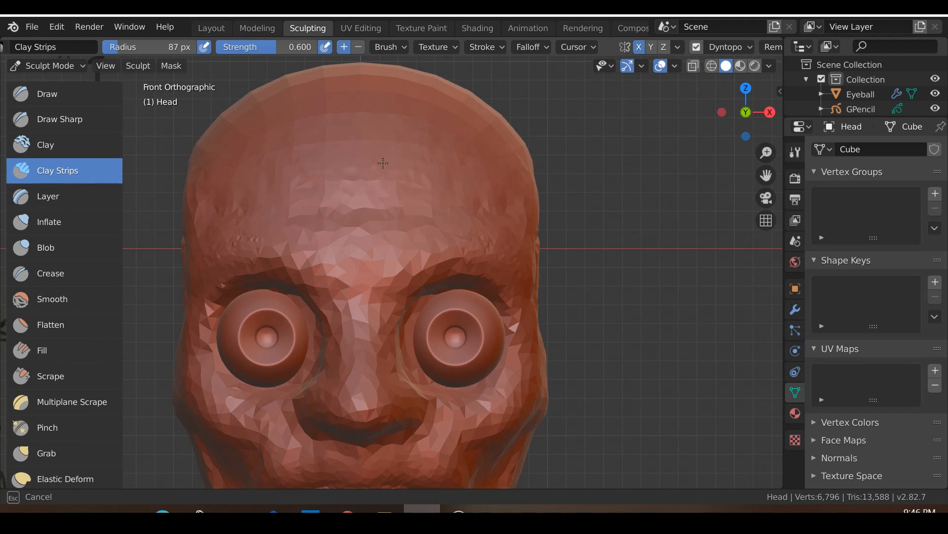
scroll(383, 163, "down", 3)
mouse_move(383, 163)
middle_mouse_down()
mouse_move(373, 255)
mouse_move(387, 254)
middle_mouse_up()
left_click(31, 136)
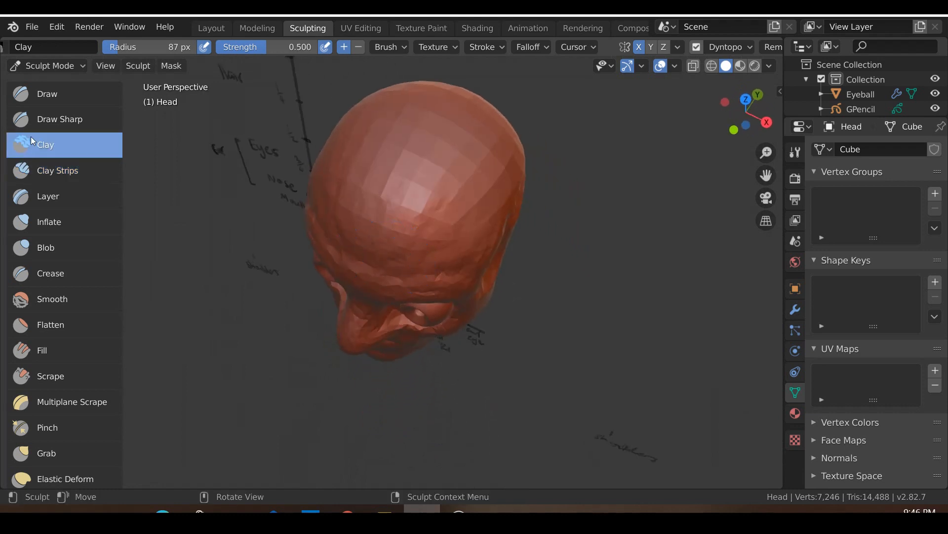
mouse_move(447, 184)
left_mouse_down()
mouse_move(461, 208)
mouse_move(423, 237)
left_mouse_up()
scroll(423, 237, "up", 3)
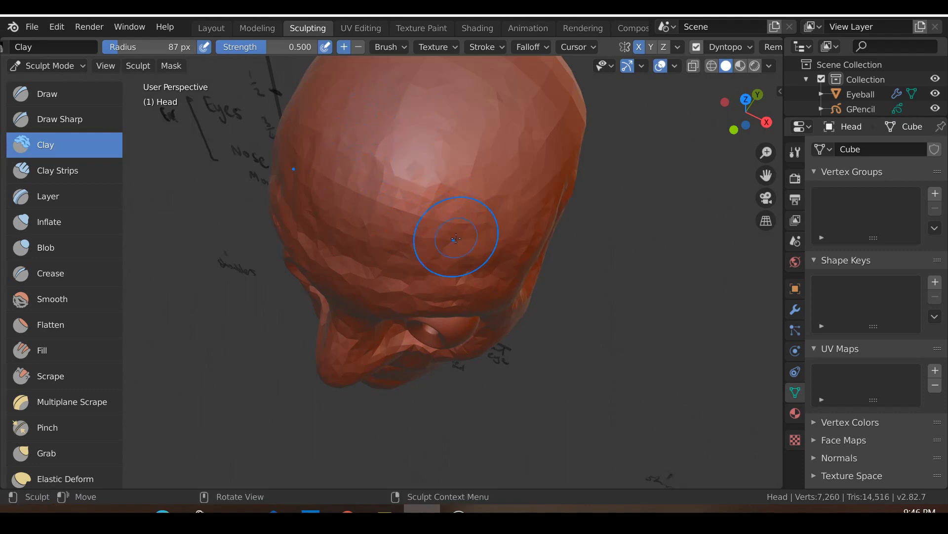
Round out the upper side of the skull above the temple with the Clay brush.
middle_click_drag(456, 238, 292, 191)
left_click_drag(541, 159, 543, 157)
left_click_drag(607, 140, 614, 159)
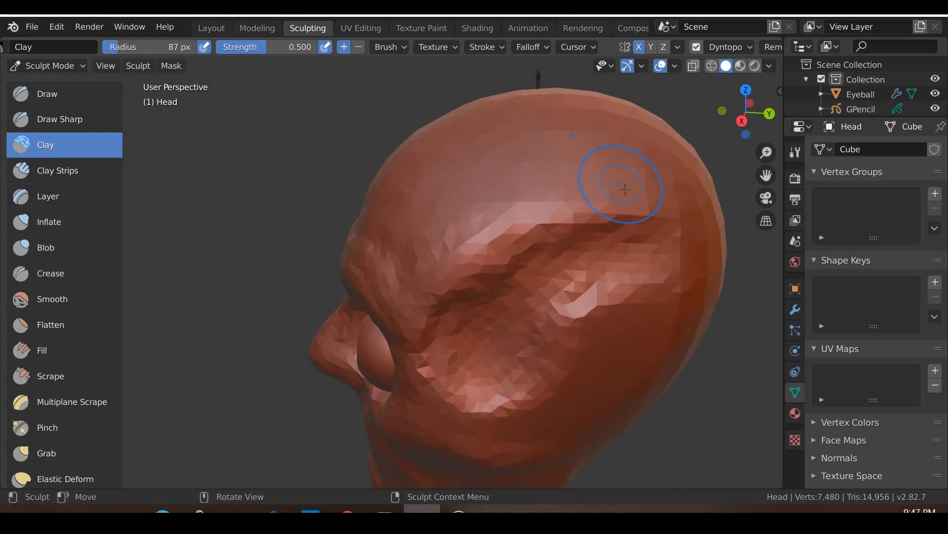
middle_click_drag(614, 159, 499, 245)
mouse_move(463, 309)
left_mouse_down()
mouse_move(420, 273)
mouse_move(543, 297)
left_mouse_up()
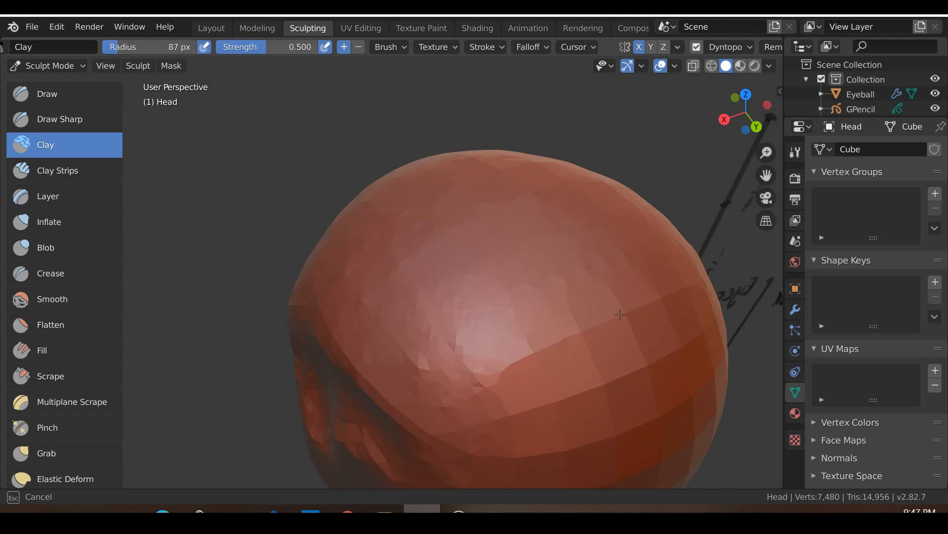
left_click_drag(567, 255, 519, 211)
Smooth out the faceted upper back of the skull with Clay brush strokes.
mouse_move(491, 197)
middle_mouse_down()
mouse_move(461, 264)
mouse_move(410, 210)
middle_mouse_up()
mouse_move(410, 212)
left_mouse_down()
mouse_move(389, 279)
mouse_move(349, 192)
left_mouse_up()
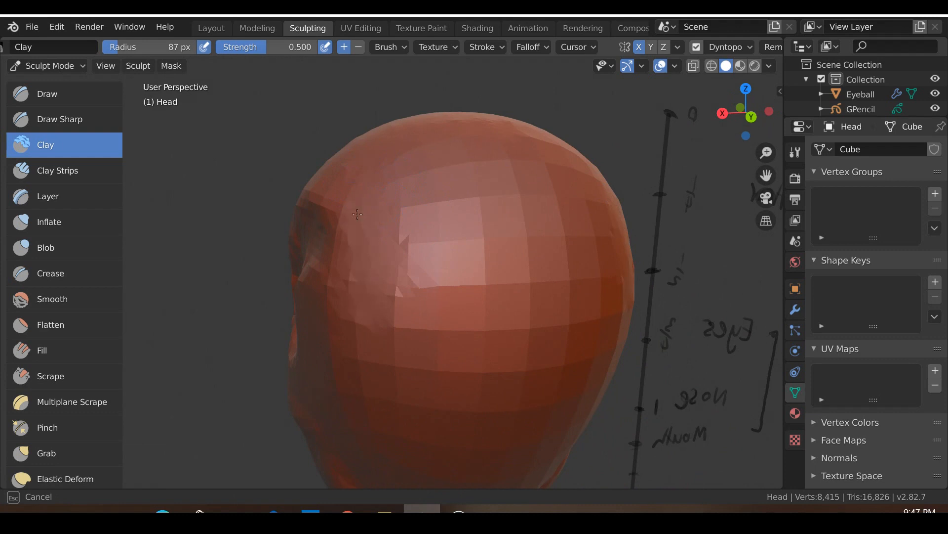
mouse_move(408, 177)
left_mouse_down()
mouse_move(462, 252)
mouse_move(474, 162)
left_mouse_up()
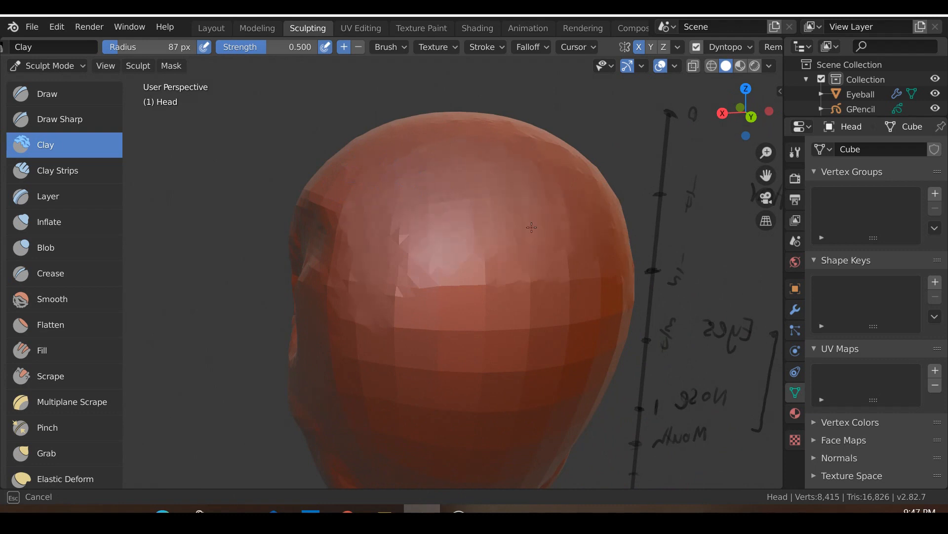
left_click_drag(483, 249, 442, 377)
mouse_move(407, 312)
left_mouse_down()
mouse_move(483, 281)
mouse_move(396, 284)
left_mouse_up()
Smooth out the faceted middle back of the skull with Clay strokes and check the mesh density in Edit Mode.
middle_click_drag(389, 288, 360, 332)
middle_click_drag(413, 318, 415, 280)
scroll(416, 280, "up", 2)
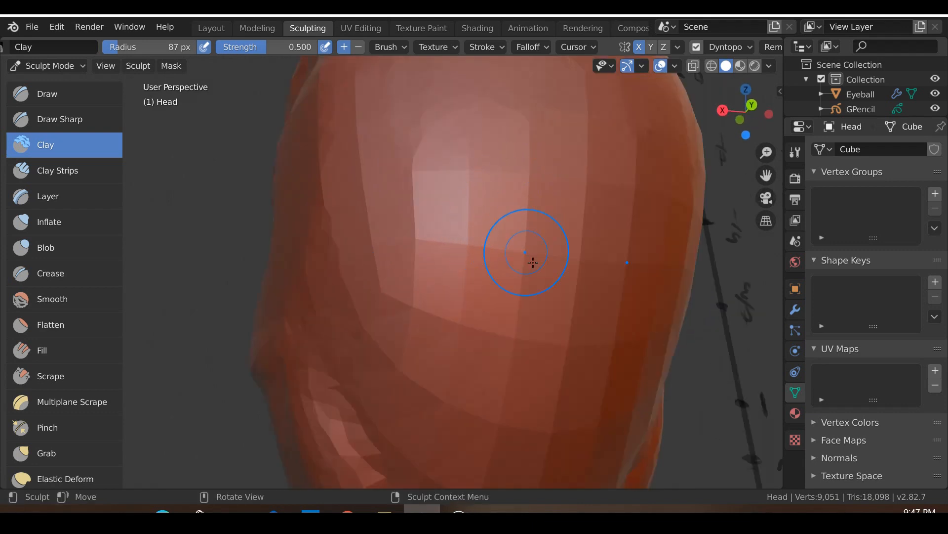
left_click_drag(528, 174, 540, 192)
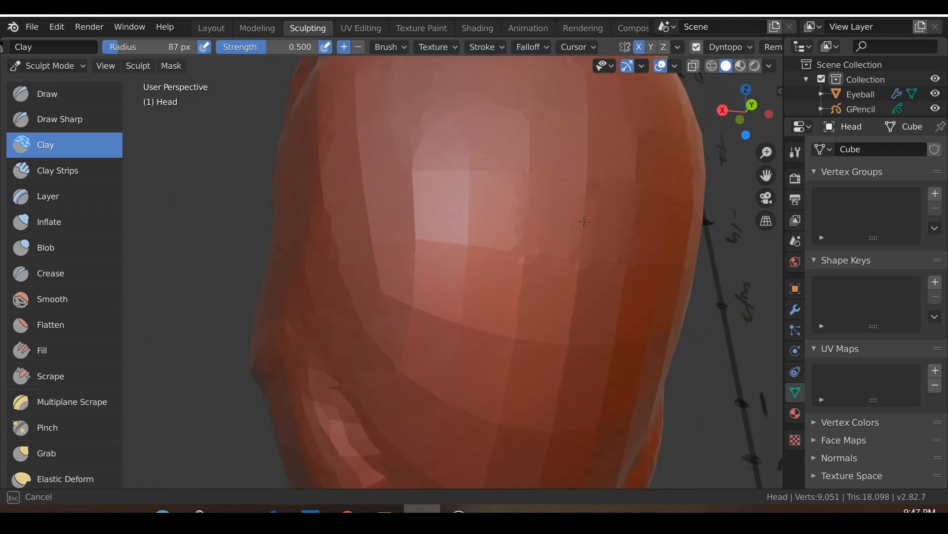
left_click_drag(576, 166, 585, 135)
left_click_drag(419, 190, 421, 219)
left_click_drag(461, 170, 483, 218)
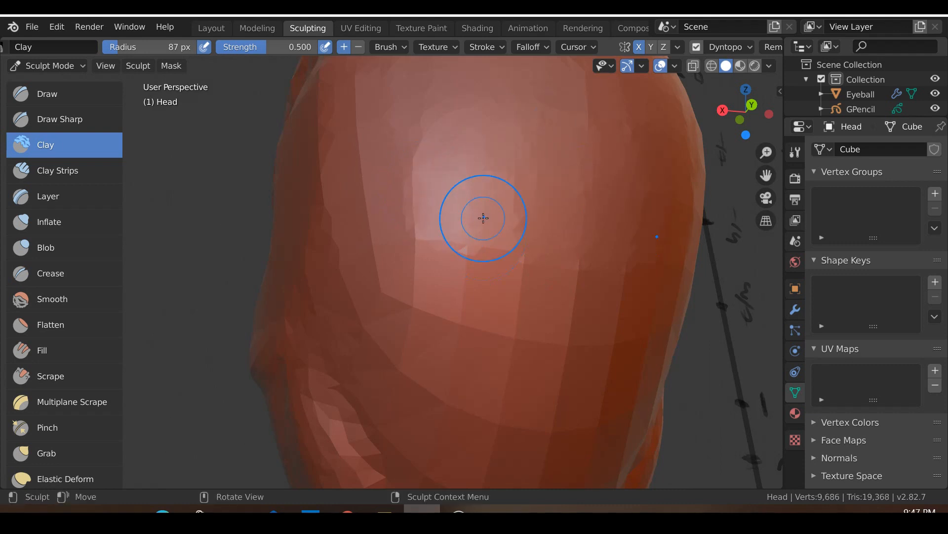
key("Tab")
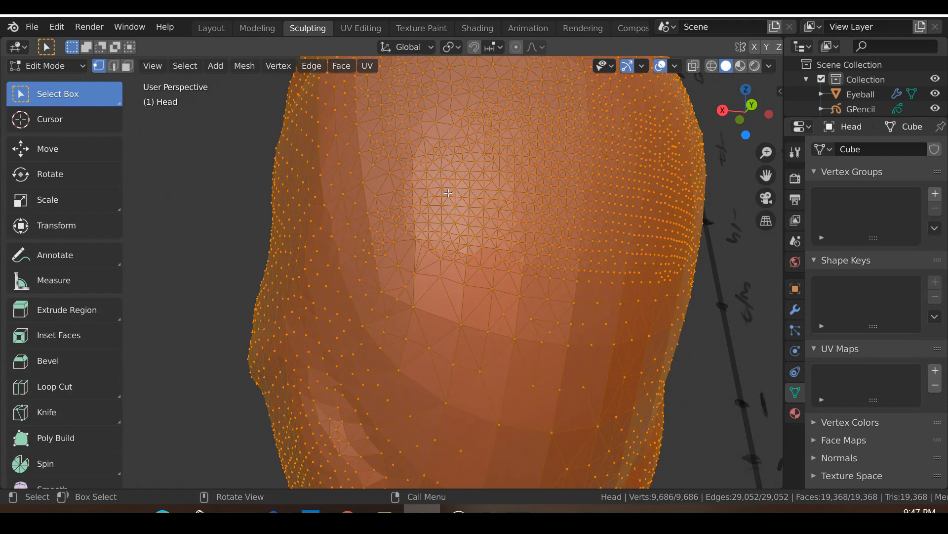
key("Tab")
Blend the faceted side and lower back of the head into a rounded surface with Clay strokes.
left_click_drag(449, 217, 393, 162)
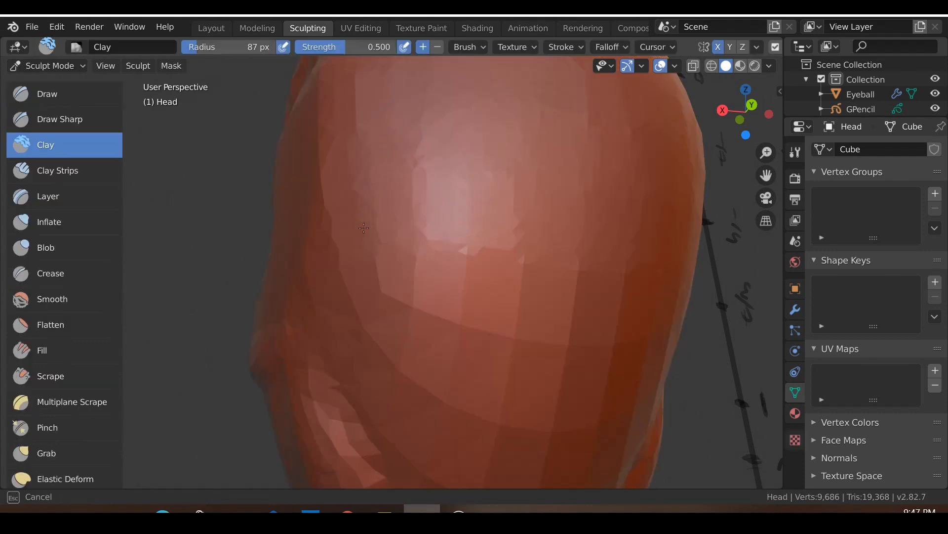
left_click_drag(341, 325, 341, 340)
scroll(349, 250, "down", 2)
left_click_drag(350, 250, 413, 313)
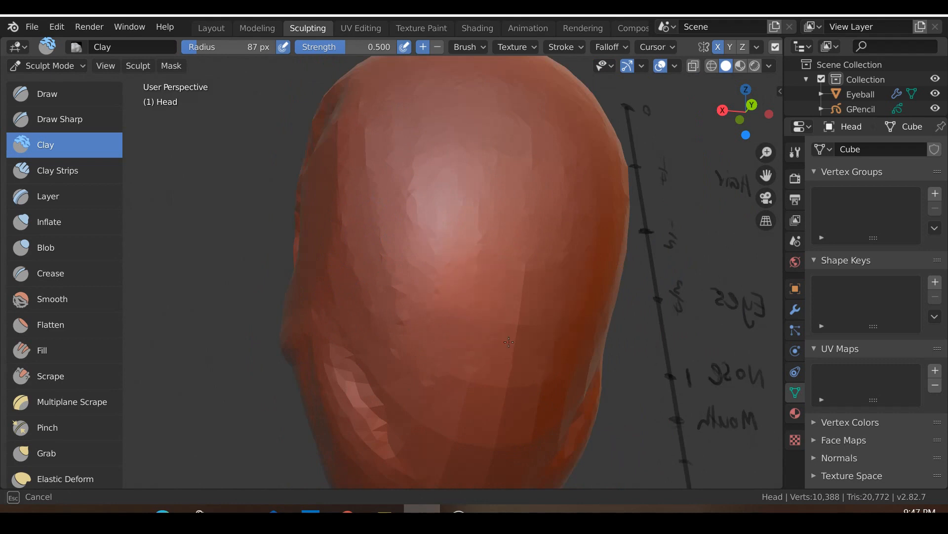
left_click_drag(368, 343, 435, 462)
left_click_drag(504, 455, 510, 452)
Smooth the underside of the back of the head toward the jaw with the Clay brush.
scroll(504, 455, "down", 4)
mouse_move(461, 440)
middle_mouse_down()
mouse_move(517, 367)
mouse_move(513, 350)
middle_mouse_up()
scroll(513, 350, "up", 1)
mouse_move(486, 316)
left_mouse_down()
mouse_move(477, 338)
mouse_move(515, 319)
left_mouse_up()
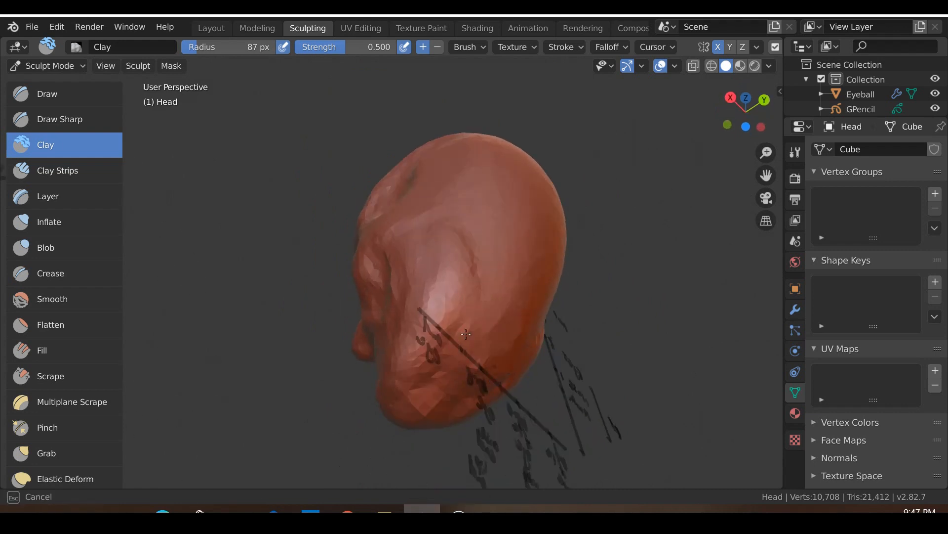
left_click_drag(490, 391, 492, 366)
Examine the head's shape in the front and right side views, comparing it with the proportion guides.
scroll(493, 366, "down", 2)
mouse_move(493, 366)
middle_mouse_down()
mouse_move(556, 394)
mouse_move(423, 350)
middle_mouse_up()
key("KP_3")
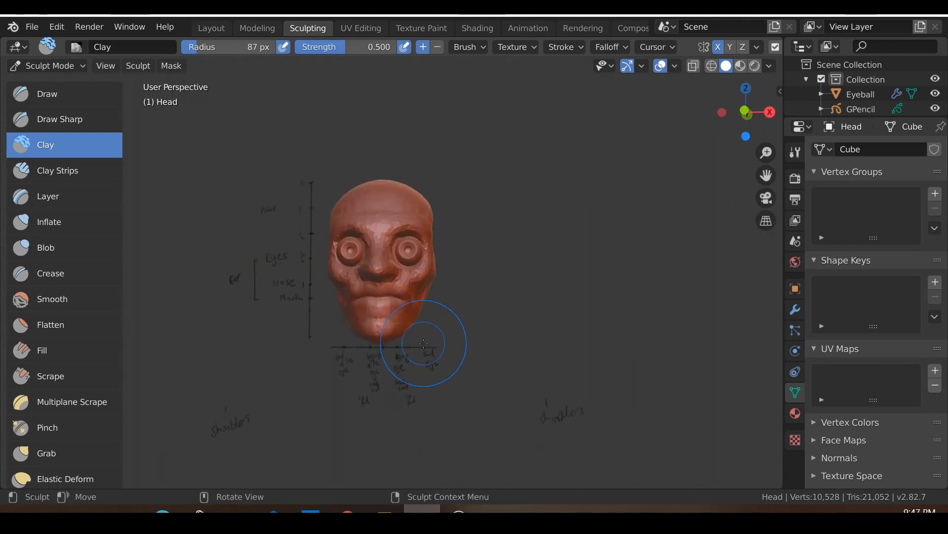
key("KP_1")
scroll(424, 346, "up", 2)
scroll(424, 344, "up", 4)
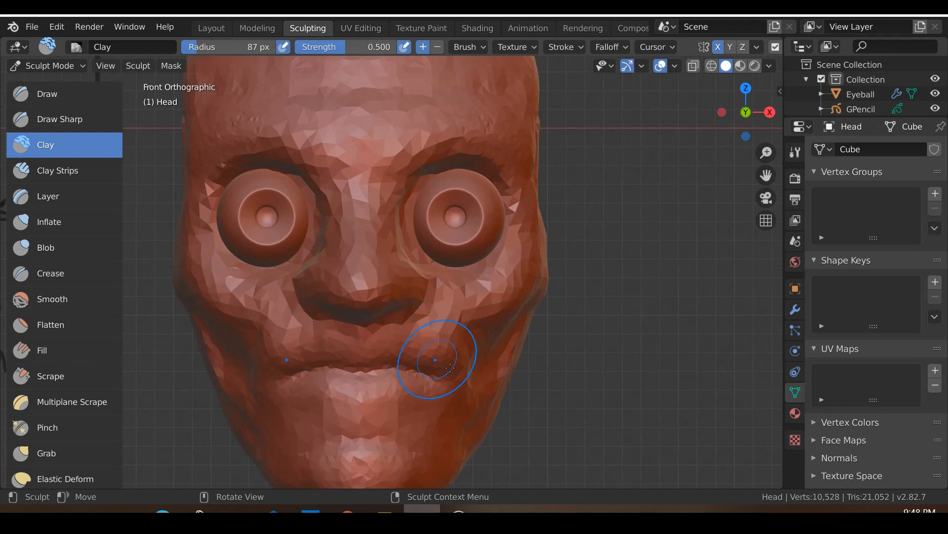
scroll(482, 381, "down", 5)
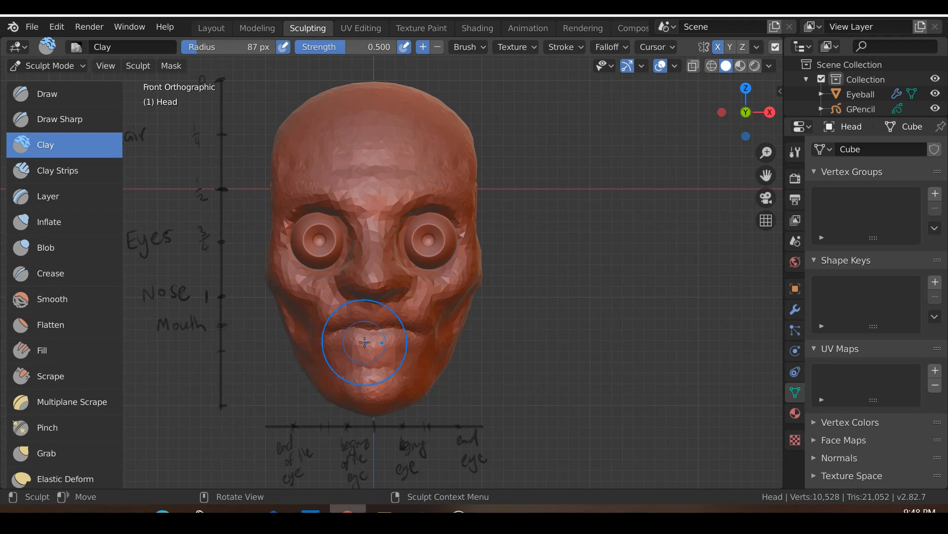
key("KP_3")
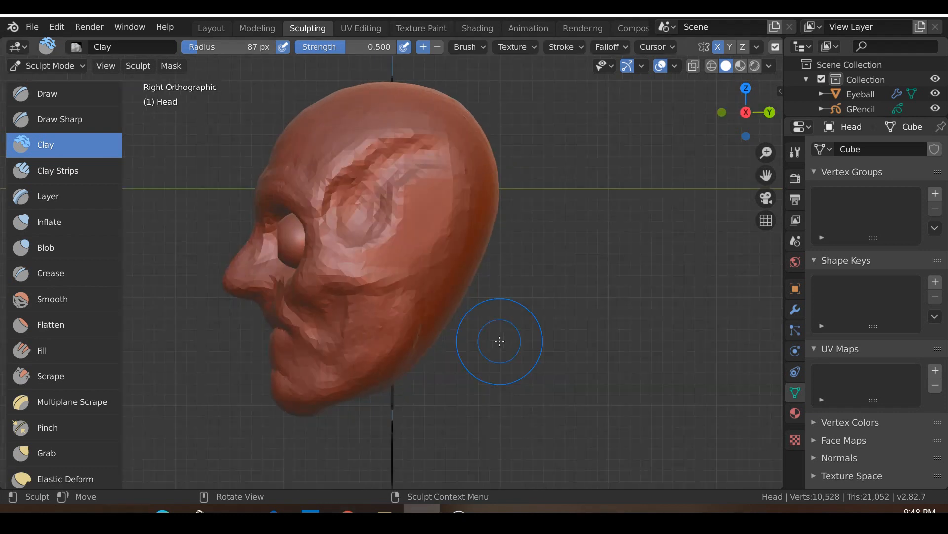
scroll(100, 393, "down", 4)
Paint a mask with the Mask brush over the lower back of the head where the neck attaches.
mouse_move(391, 388)
middle_mouse_down()
mouse_move(323, 347)
mouse_move(369, 356)
middle_mouse_up()
mouse_move(413, 272)
left_mouse_down()
mouse_move(432, 274)
mouse_move(423, 275)
left_mouse_up()
scroll(103, 265, "down", 8)
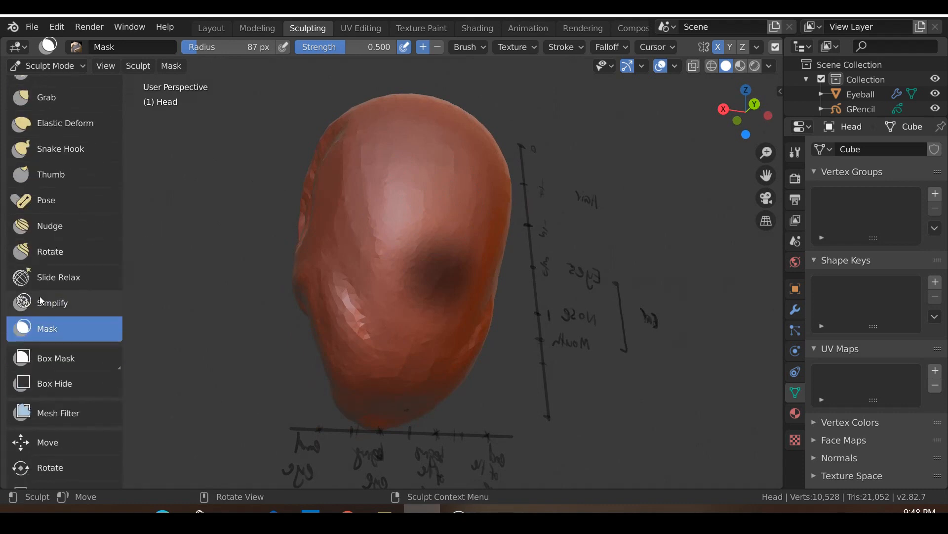
mouse_move(431, 298)
left_mouse_down()
mouse_move(435, 279)
mouse_move(429, 307)
left_mouse_up()
mouse_move(396, 254)
left_mouse_down()
mouse_move(407, 291)
mouse_move(383, 242)
mouse_move(400, 320)
left_mouse_up()
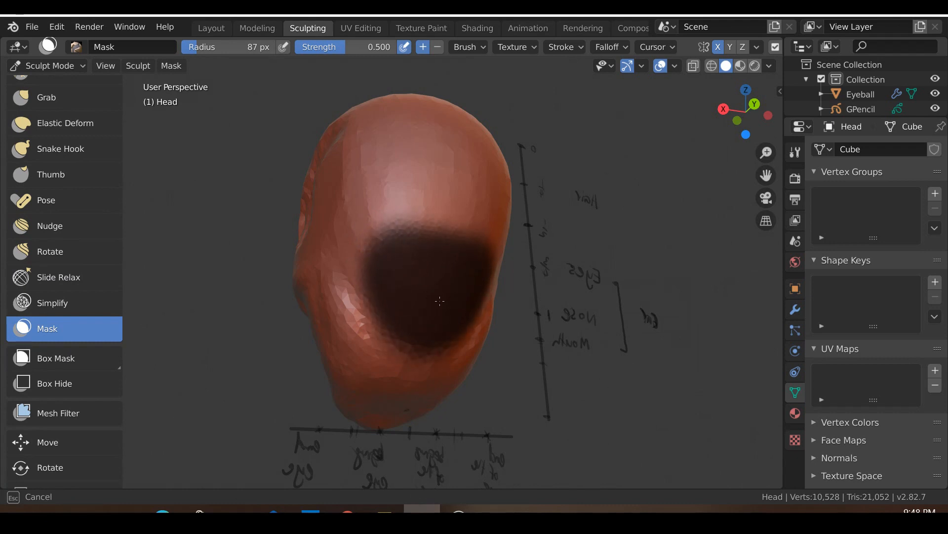
left_click_drag(464, 280, 460, 283)
Try building up the surface around the masked neck area with the Draw brush, and undo those strokes.
mouse_move(357, 280)
middle_mouse_down()
mouse_move(447, 305)
mouse_move(475, 295)
mouse_move(442, 291)
mouse_move(461, 300)
mouse_move(454, 307)
mouse_move(456, 265)
middle_mouse_up()
key("KP_3")
scroll(51, 158, "up", 15)
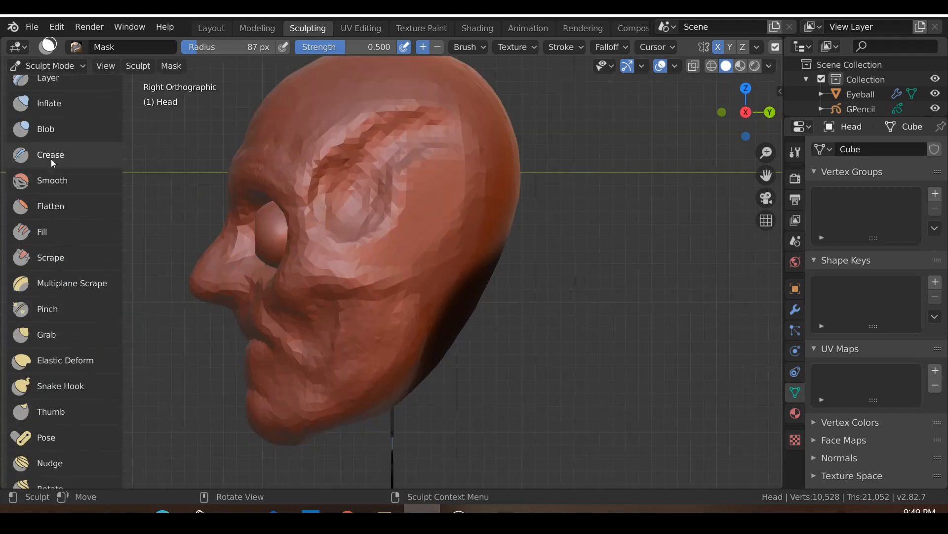
left_click(63, 96)
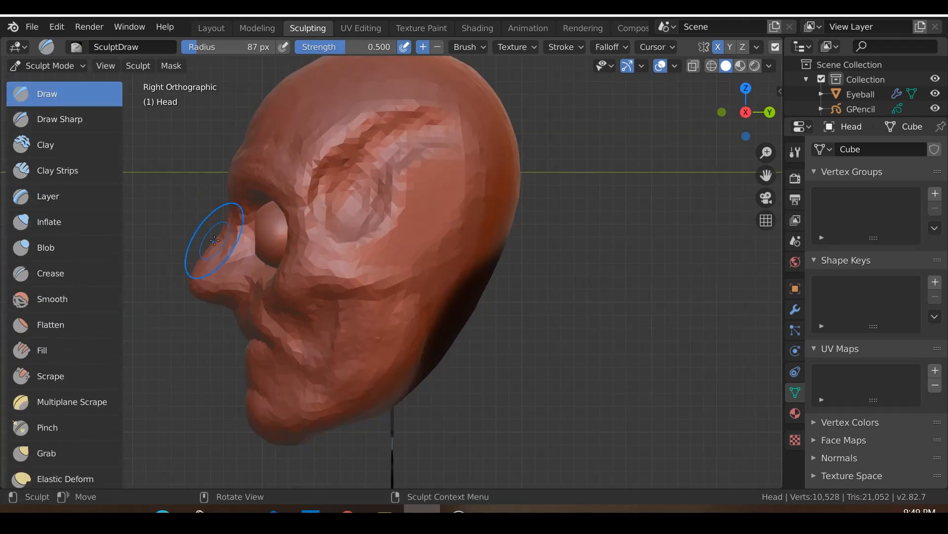
mouse_move(440, 230)
left_mouse_down()
mouse_move(452, 250)
mouse_move(420, 320)
left_mouse_up()
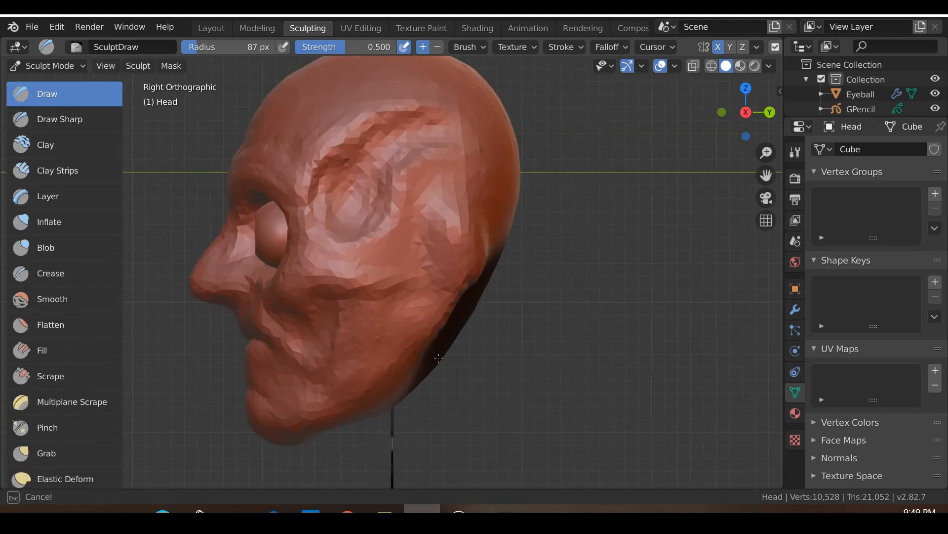
left_click_drag(490, 266, 488, 294)
middle_click_drag(468, 405, 351, 242)
mouse_move(433, 184)
left_mouse_down()
mouse_move(485, 181)
mouse_move(514, 210)
left_mouse_up()
mouse_move(531, 240)
middle_mouse_down()
mouse_move(510, 236)
mouse_move(518, 258)
mouse_move(400, 275)
middle_mouse_up()
key("ctrl+z")
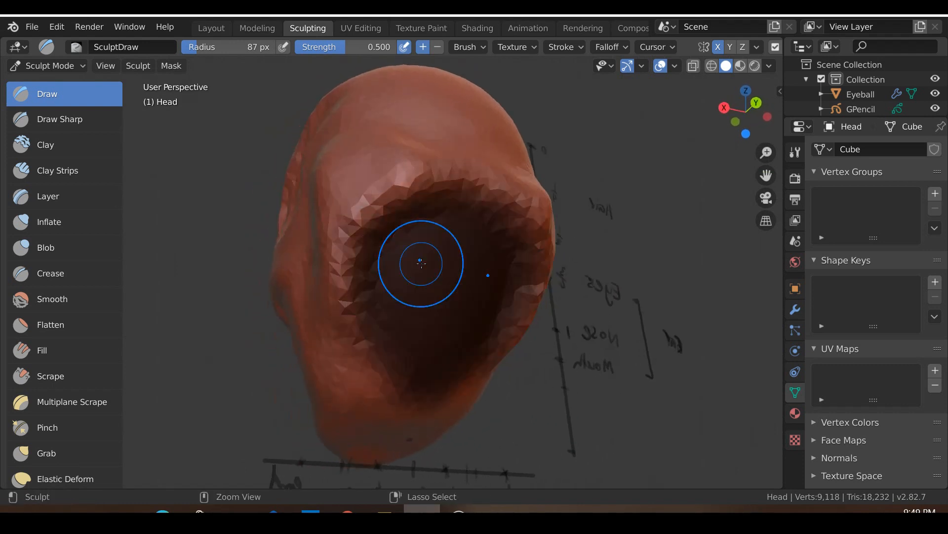
key("ctrl+z")
key("ctrl+z")
Invert the mask so only the neck area at the lower back of the head stays editable.
middle_click_drag(409, 265, 454, 285)
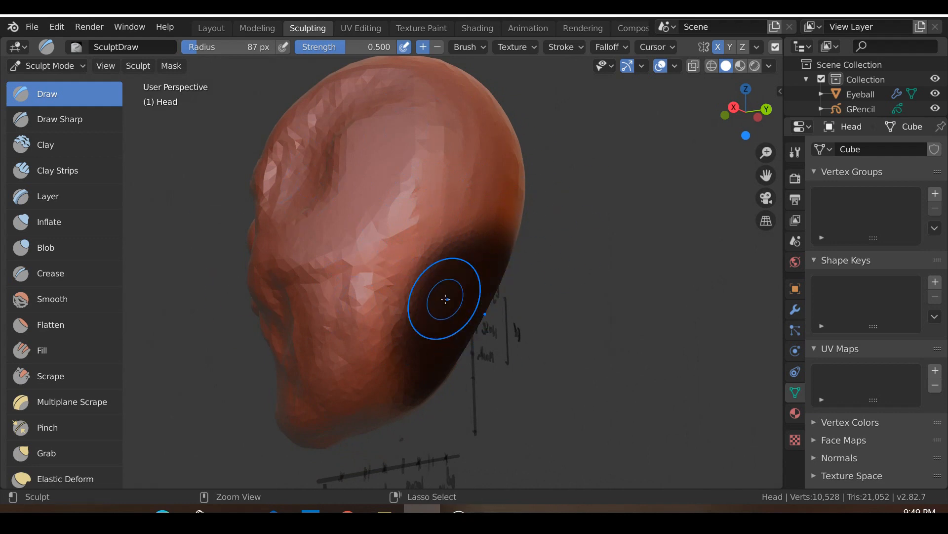
key("ctrl+i")
key("alt+m")
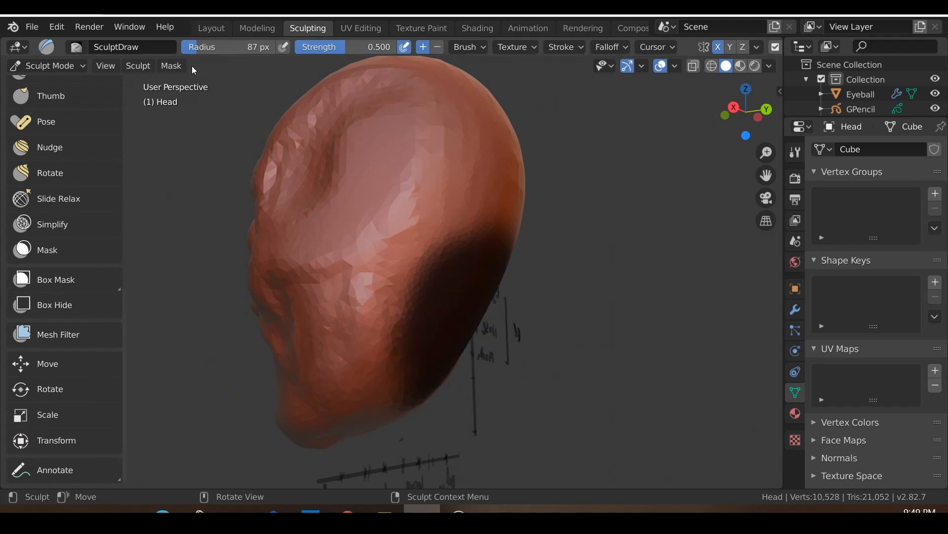
left_click(167, 69)
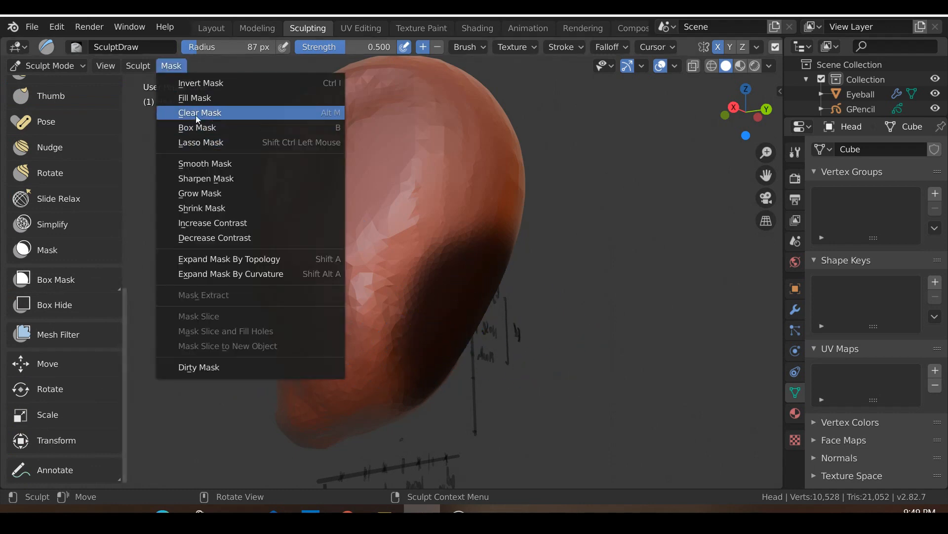
left_click(204, 83)
middle_click_drag(345, 247, 422, 349)
Pull a neck downward from the unmasked area in side view using Snake Hook with a 186 px radius.
key("KP_3")
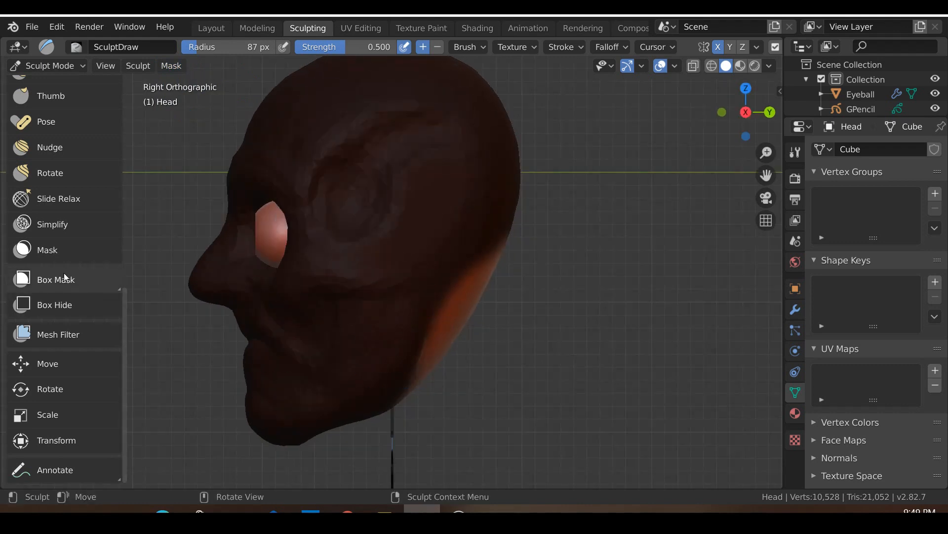
scroll(40, 152, "up", 5)
left_click(46, 170)
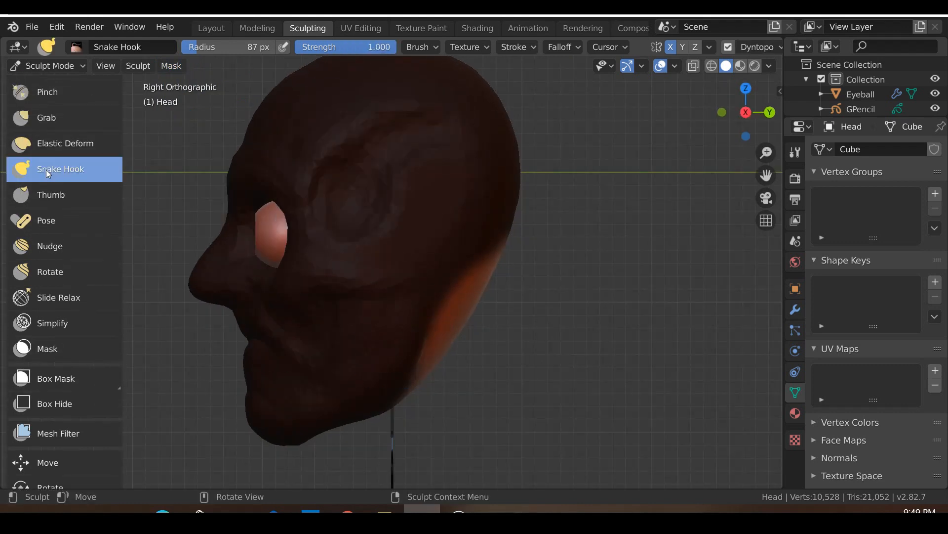
scroll(408, 313, "down", 3)
key("f")
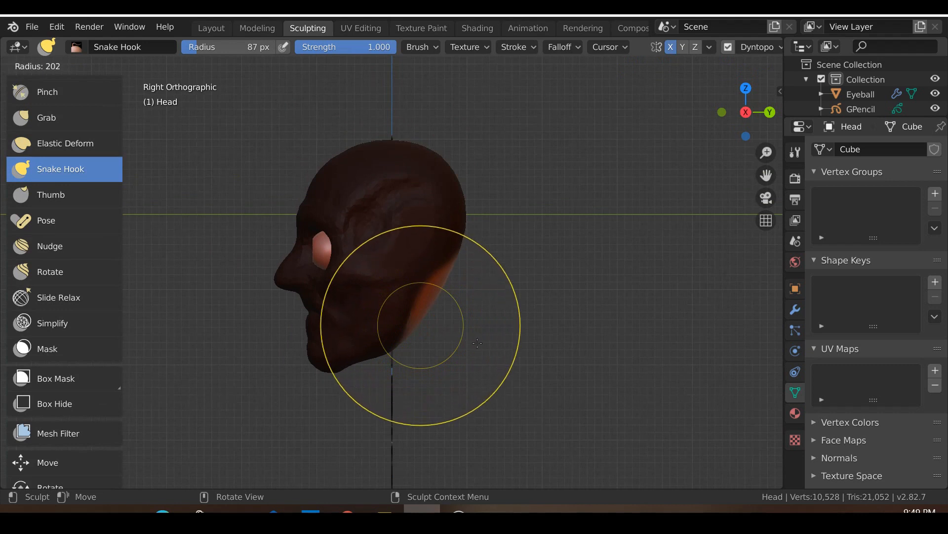
key("Escape")
key("f")
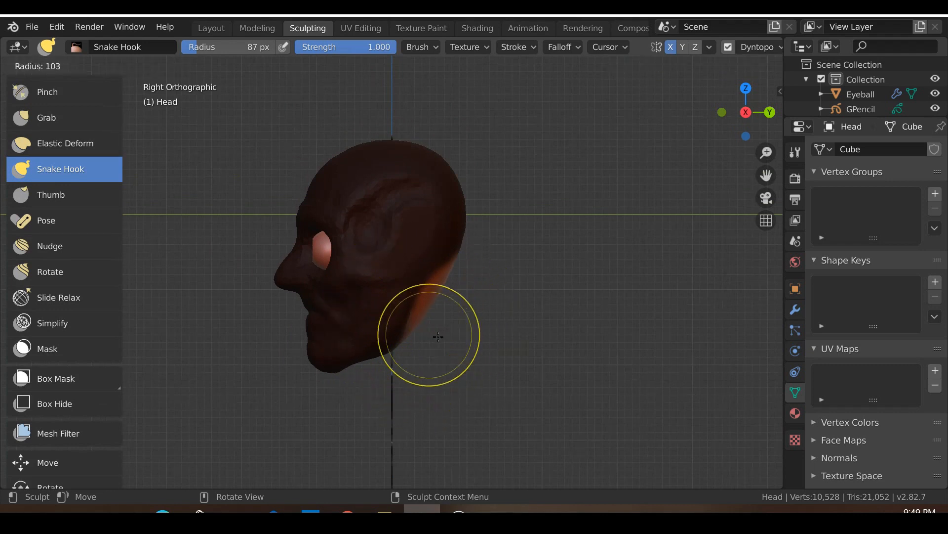
left_click(478, 349)
left_click_drag(436, 291, 479, 387)
Widen the neck sideways with Snake Hook and undo the last pull.
mouse_move(464, 397)
middle_mouse_down()
mouse_move(346, 395)
mouse_move(486, 394)
mouse_move(312, 389)
mouse_move(321, 388)
middle_mouse_up()
key("KP_1")
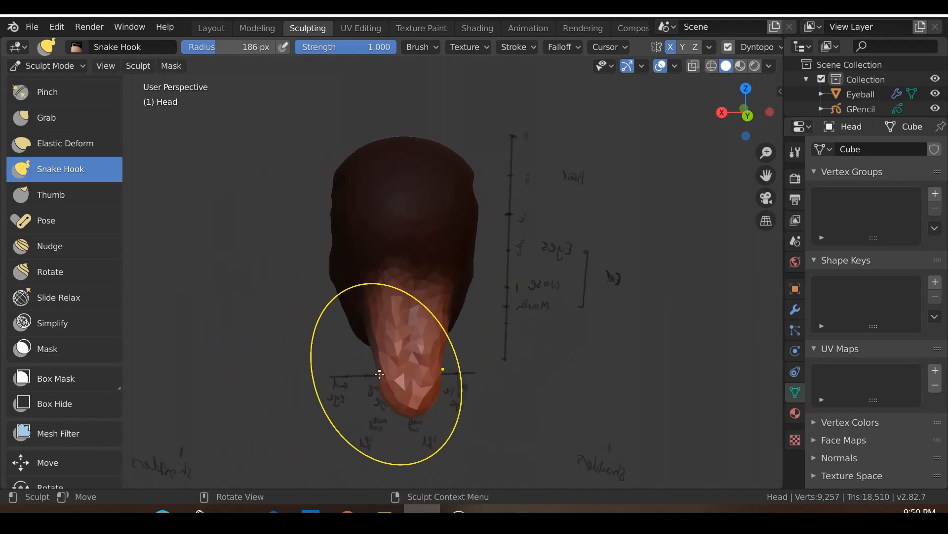
left_click_drag(379, 373, 321, 393)
key("KP_1")
mouse_move(385, 388)
middle_mouse_down()
mouse_move(290, 385)
mouse_move(349, 392)
mouse_move(360, 381)
mouse_move(406, 377)
middle_mouse_up()
left_click_drag(418, 340, 412, 356)
key("ctrl+z")
Thicken the neck toward the front and lengthen its lower end in the right side view with Snake Hook.
key("KP_3")
middle_click_drag(409, 356, 402, 290, "shift")
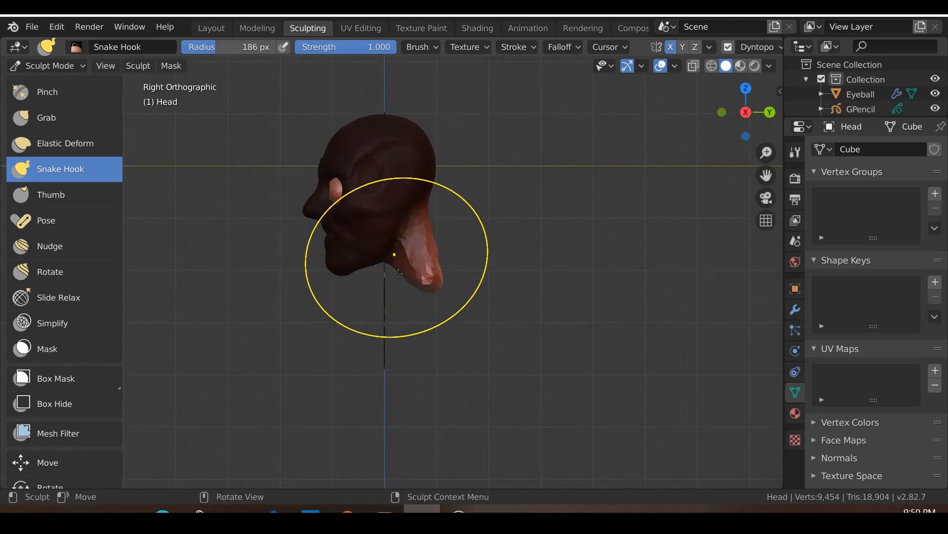
scroll(399, 273, "up", 5)
left_click_drag(428, 292, 368, 348)
left_click_drag(400, 285, 390, 287)
left_click_drag(438, 311, 425, 360)
mouse_move(493, 313)
left_mouse_down()
mouse_move(514, 335)
mouse_move(467, 345)
mouse_move(476, 355)
left_mouse_up()
Check the neck from the front and back, and clear the mask from the head.
scroll(475, 355, "down", 5)
key("KP_1")
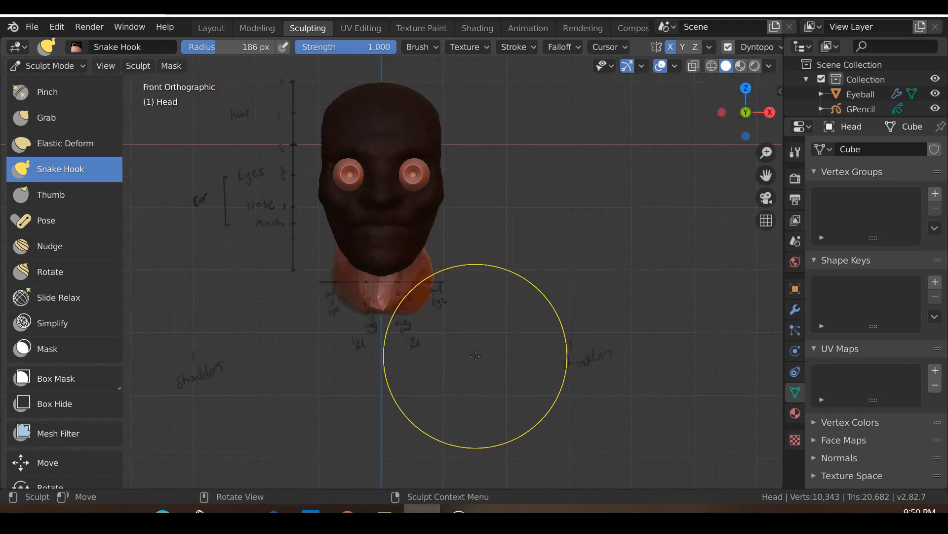
middle_click_drag(476, 355, 308, 349)
left_click(171, 65)
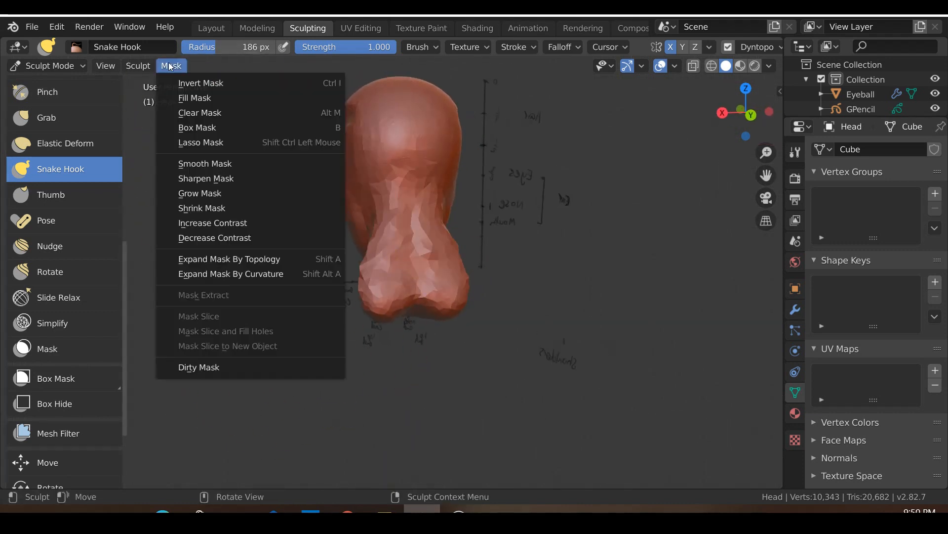
left_click(199, 113)
Reshape the gap between the two lobes at the bottom of the neck with Snake Hook.
mouse_move(402, 405)
middle_mouse_down()
mouse_move(452, 388)
mouse_move(399, 389)
middle_mouse_up()
mouse_move(398, 309)
left_mouse_down()
mouse_move(411, 328)
mouse_move(423, 306)
left_mouse_up()
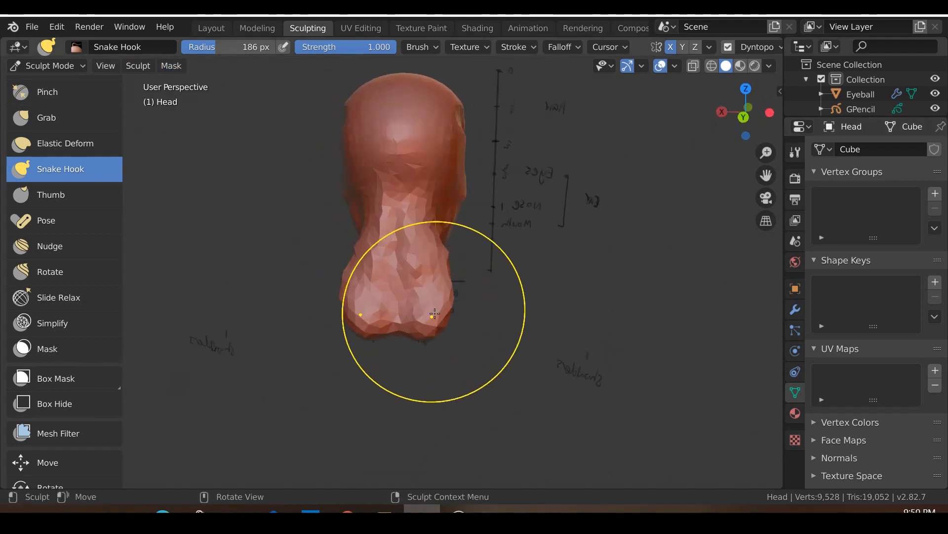
mouse_move(423, 306)
middle_mouse_down()
mouse_move(328, 307)
mouse_move(425, 153)
middle_mouse_up()
scroll(340, 281, "up", 4)
left_click_drag(425, 153, 419, 156)
mouse_move(404, 171)
middle_mouse_down()
mouse_move(222, 242)
mouse_move(263, 253)
mouse_move(233, 258)
middle_mouse_up()
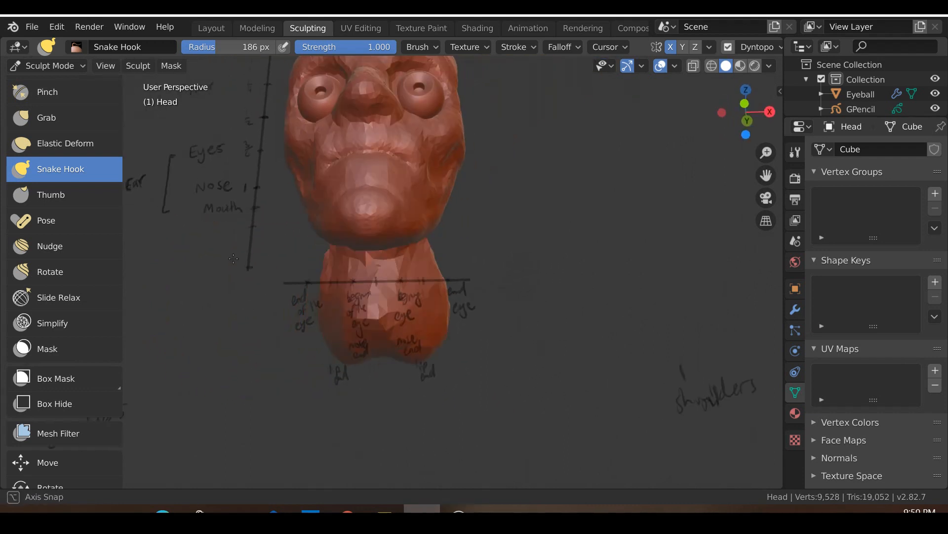
Extend the lower end of the neck downward and fill out its base with Snake Hook.
mouse_move(473, 319)
left_mouse_down()
mouse_move(408, 347)
mouse_move(434, 360)
left_mouse_up()
middle_click_drag(434, 360, 449, 356)
left_click_drag(449, 356, 423, 413)
middle_click_drag(423, 413, 403, 376)
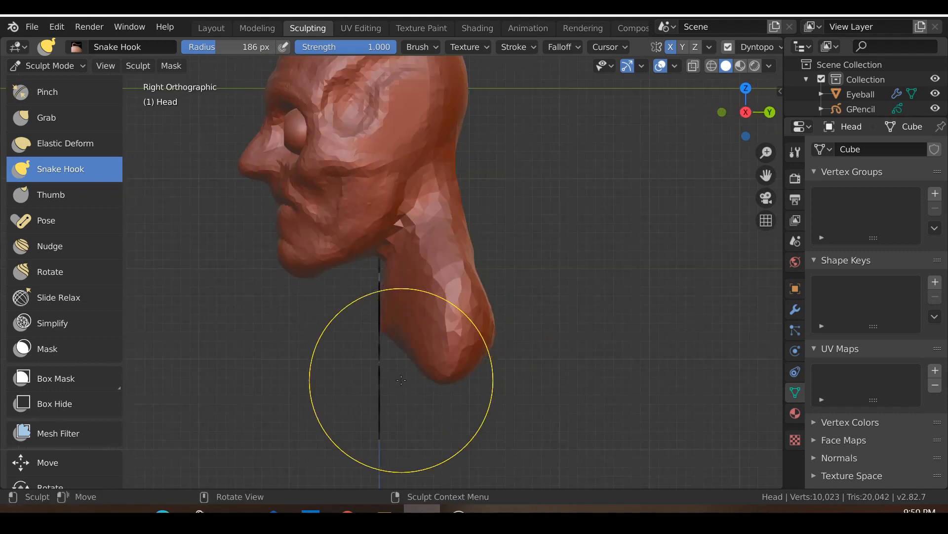
left_click_drag(428, 370, 439, 365)
middle_click_drag(439, 365, 318, 370)
scroll(326, 365, "down", 1)
left_click_drag(413, 324, 430, 366)
Narrow the sides of the neck below the jaw in front view with Snake Hook and check its side profile.
mouse_move(430, 366)
middle_mouse_down()
mouse_move(522, 319)
mouse_move(277, 297)
mouse_move(306, 286)
middle_mouse_up()
key("KP_1")
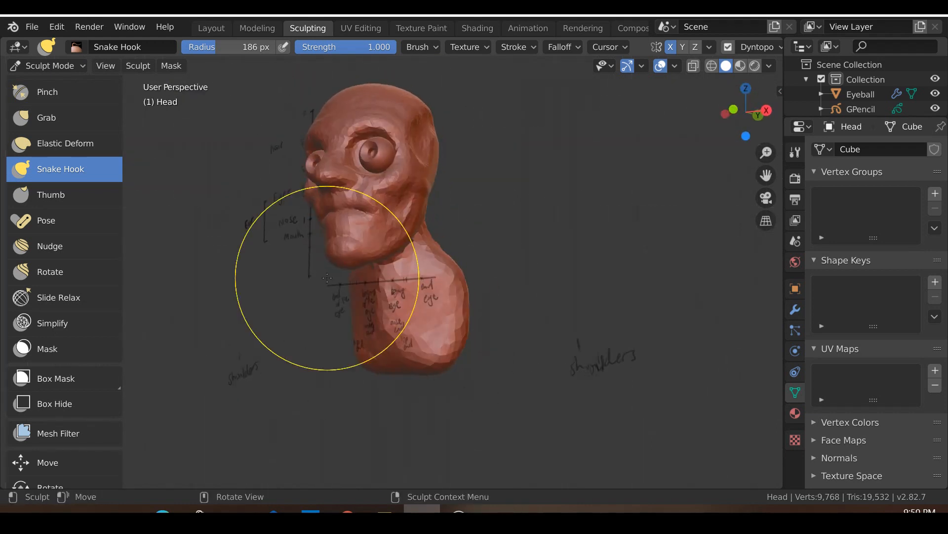
key("KP_1")
left_click_drag(311, 247, 329, 255)
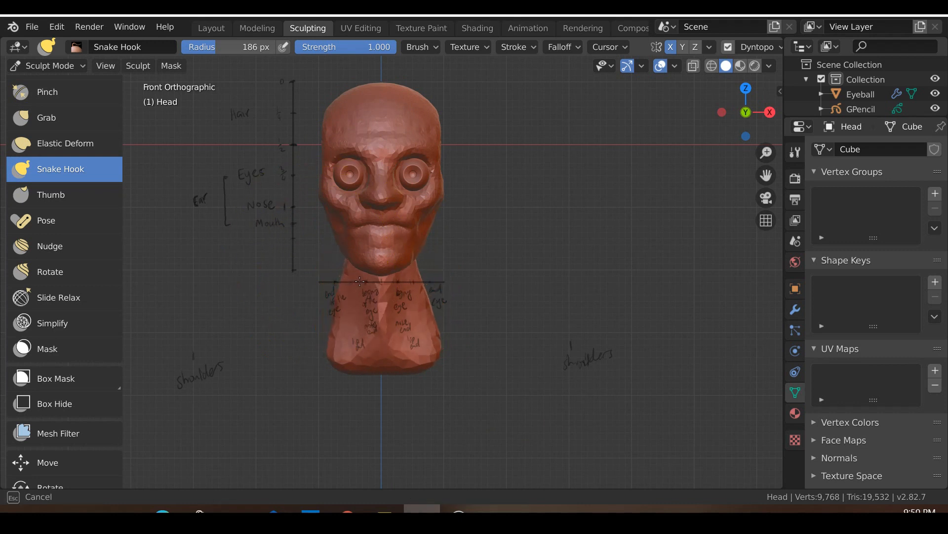
left_click_drag(352, 282, 352, 283)
middle_click_drag(444, 303, 309, 296)
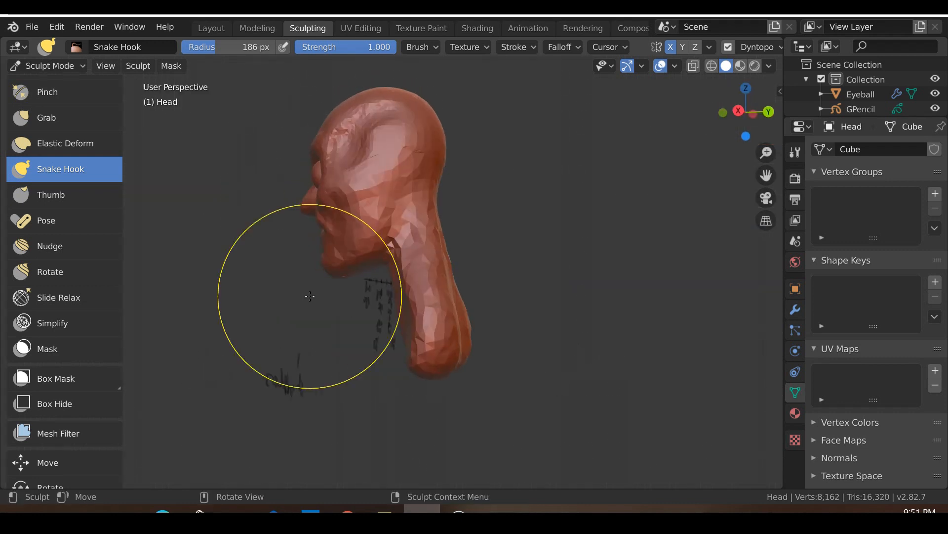
key("KP_3")
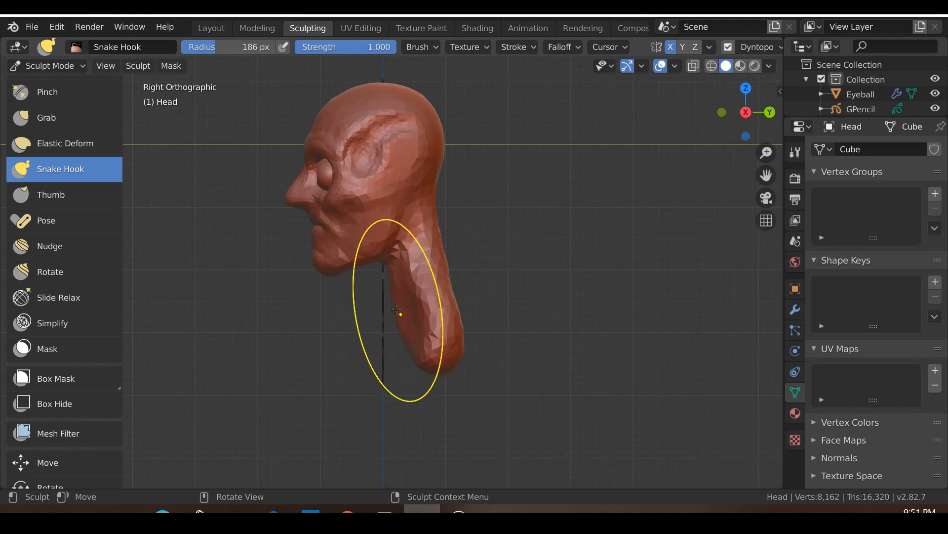
Pull the front of the neck forward below the chin in side view with Snake Hook.
scroll(390, 296, "up", 6)
left_click_drag(386, 271, 360, 289)
left_click_drag(396, 348, 368, 361)
mouse_move(416, 417)
left_mouse_down()
mouse_move(378, 454)
mouse_move(348, 434)
left_mouse_up()
scroll(321, 460, "down", 5)
Reshape the back and underside of the lower neck from several angles with Snake Hook, and return to the side view.
mouse_move(321, 460)
middle_mouse_down()
mouse_move(452, 437)
mouse_move(453, 388)
middle_mouse_up()
mouse_move(439, 374)
left_mouse_down()
mouse_move(427, 344)
mouse_move(442, 320)
mouse_move(435, 318)
mouse_move(444, 317)
left_mouse_up()
middle_click_drag(479, 342, 291, 388)
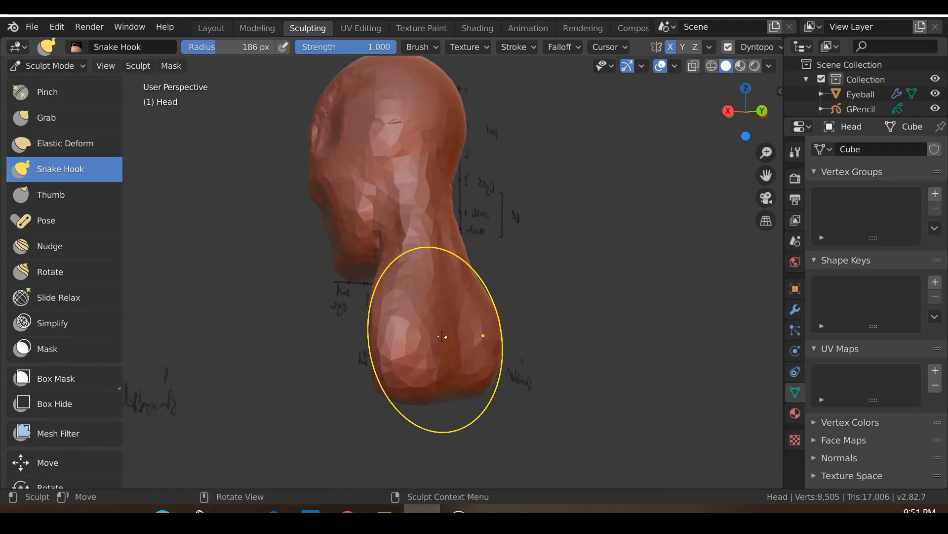
middle_click_drag(447, 338, 462, 340)
left_click_drag(465, 338, 483, 284)
left_click_drag(452, 235, 458, 239)
middle_click_drag(458, 239, 483, 250)
key("KP_3")
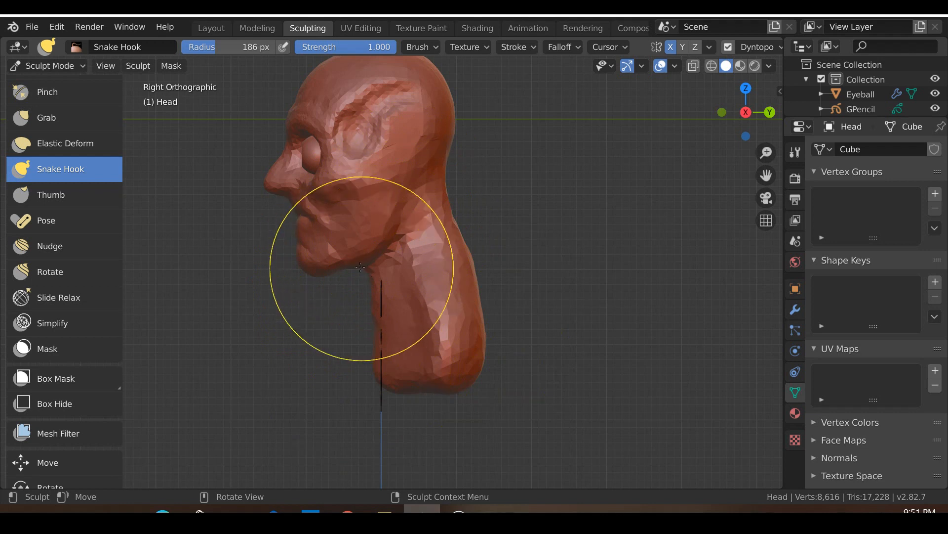
Pull the front lower corner of the neck forward and down in side view, and even out its bottom edge.
left_click_drag(381, 374, 368, 398)
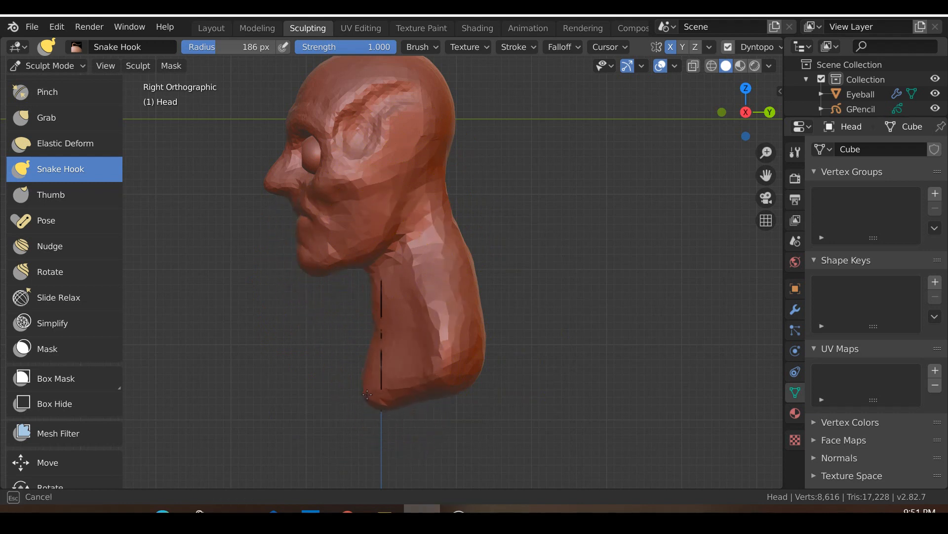
mouse_move(368, 392)
left_mouse_down()
mouse_move(423, 392)
mouse_move(456, 411)
left_mouse_up()
mouse_move(474, 405)
middle_mouse_down()
mouse_move(547, 361)
mouse_move(540, 321)
middle_mouse_up()
Adjust the sides of the neck with Snake Hook, and check its shape from the front and side.
mouse_move(444, 307)
left_mouse_down()
mouse_move(447, 324)
mouse_move(453, 314)
mouse_move(436, 284)
left_mouse_up()
scroll(423, 326, "up", 1)
mouse_move(429, 285)
middle_mouse_down()
mouse_move(428, 322)
mouse_move(439, 295)
middle_mouse_up()
left_click_drag(439, 295, 447, 288)
middle_click_drag(447, 288, 352, 302)
scroll(353, 303, "down", 2)
key("KP_1")
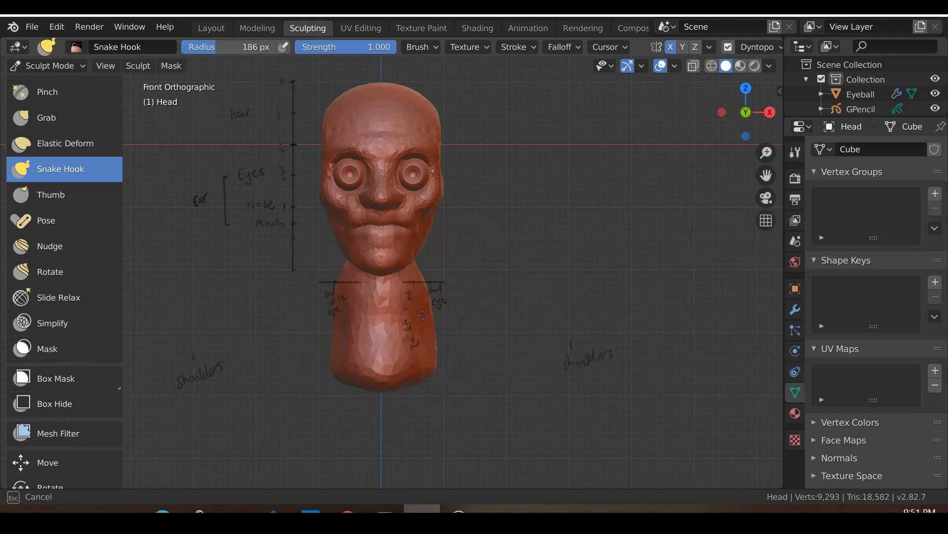
middle_click_drag(422, 315, 333, 358)
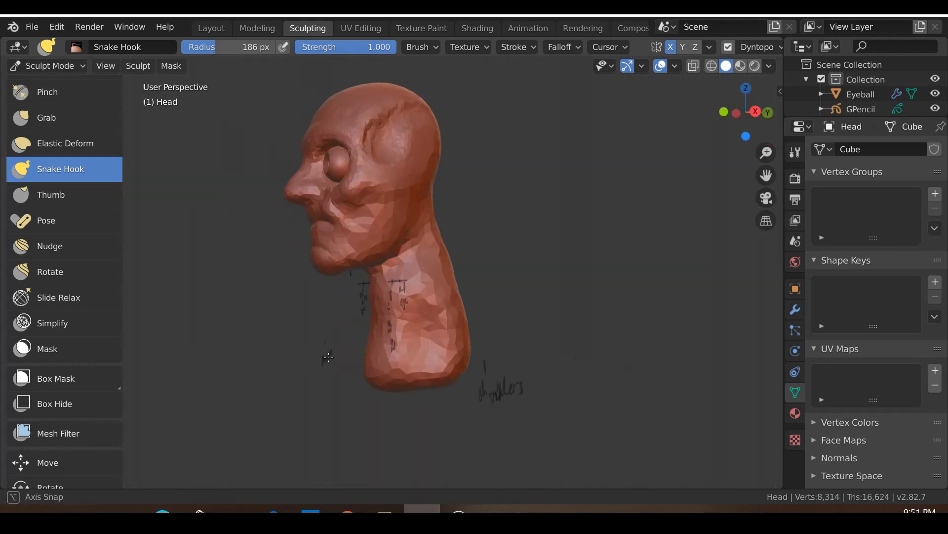
Smooth the surface of the neck from the front, sides and below with the Smooth brush.
key("KP_1")
key("shift+s")
scroll(488, 374, "up", 8)
mouse_move(487, 374)
middle_mouse_down()
mouse_move(508, 339)
mouse_move(500, 339)
mouse_move(505, 286)
middle_mouse_up()
mouse_move(505, 285)
left_mouse_down()
mouse_move(464, 197)
mouse_move(426, 271)
left_mouse_up()
mouse_move(389, 338)
left_mouse_down()
mouse_move(395, 168)
mouse_move(519, 222)
left_mouse_up()
middle_click_drag(519, 222, 453, 194)
mouse_move(453, 195)
left_mouse_down()
mouse_move(511, 198)
mouse_move(509, 380)
mouse_move(437, 321)
left_mouse_up()
scroll(428, 286, "down", 2)
mouse_move(423, 267)
left_mouse_down()
mouse_move(421, 193)
mouse_move(425, 212)
left_mouse_up()
scroll(424, 213, "down", 4)
middle_click_drag(425, 212, 523, 331)
key("KP_1")
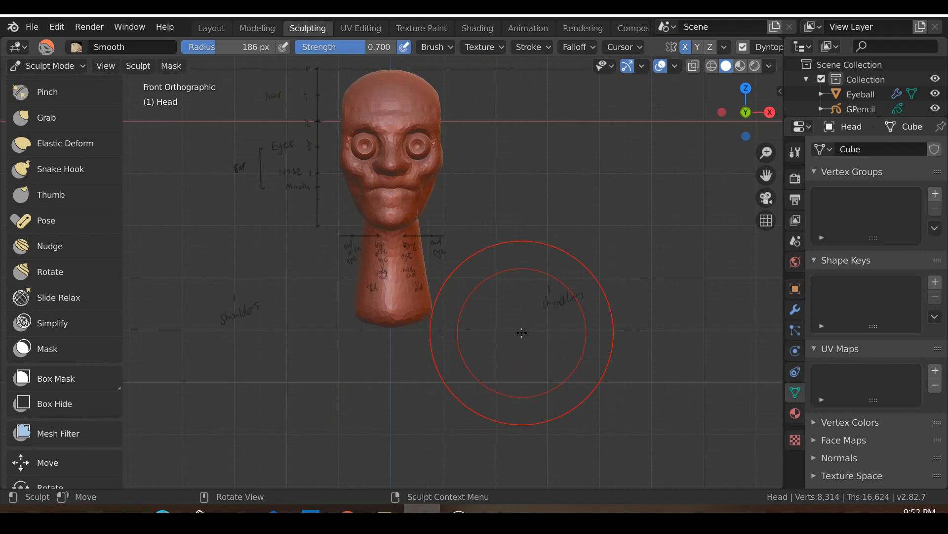
Reshape the side of the neck in back view with Snake Hook, and check it from the front.
scroll(522, 332, "up", 3)
middle_click_drag(481, 362, 247, 355)
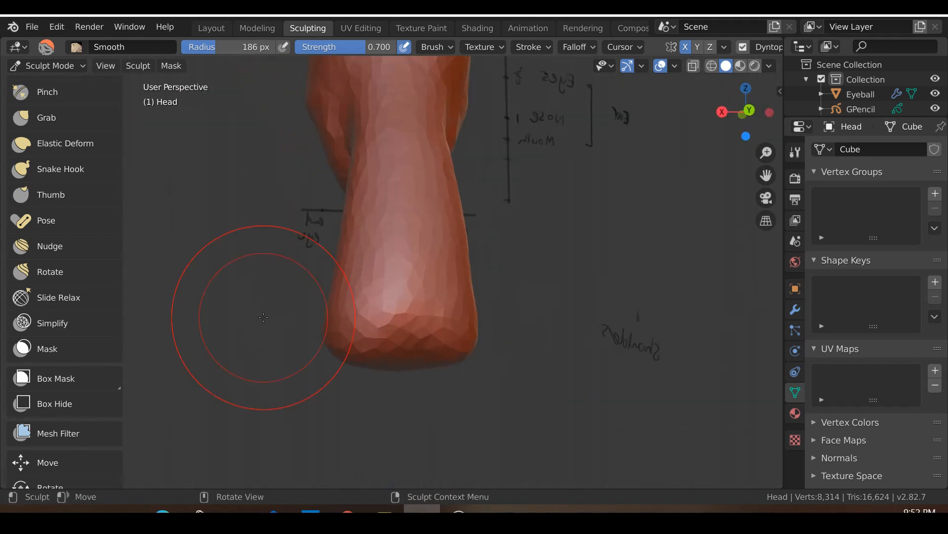
key("KP_1")
key("KP_3")
key("ctrl+KP_1")
scroll(325, 272, "down", 2)
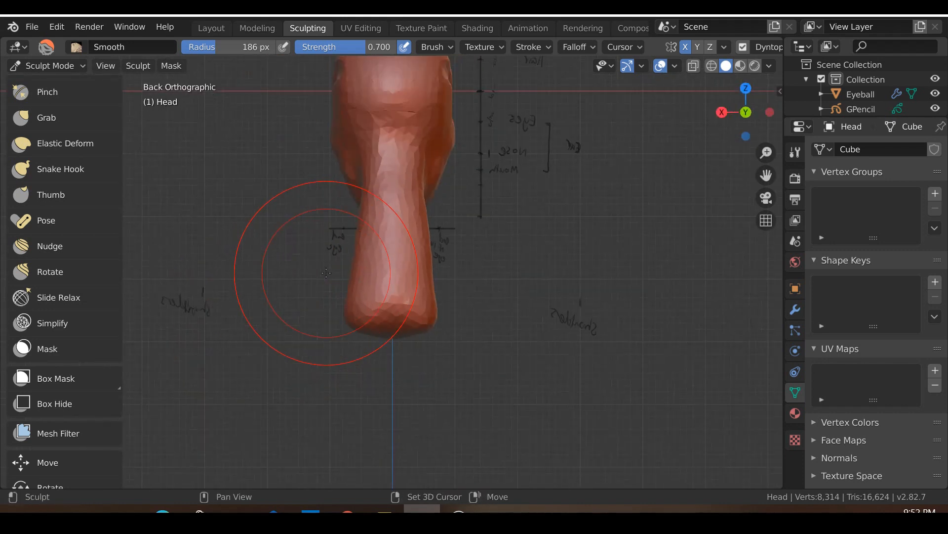
middle_click_drag(325, 272, 354, 346, "shift")
scroll(235, 307, "up", 1)
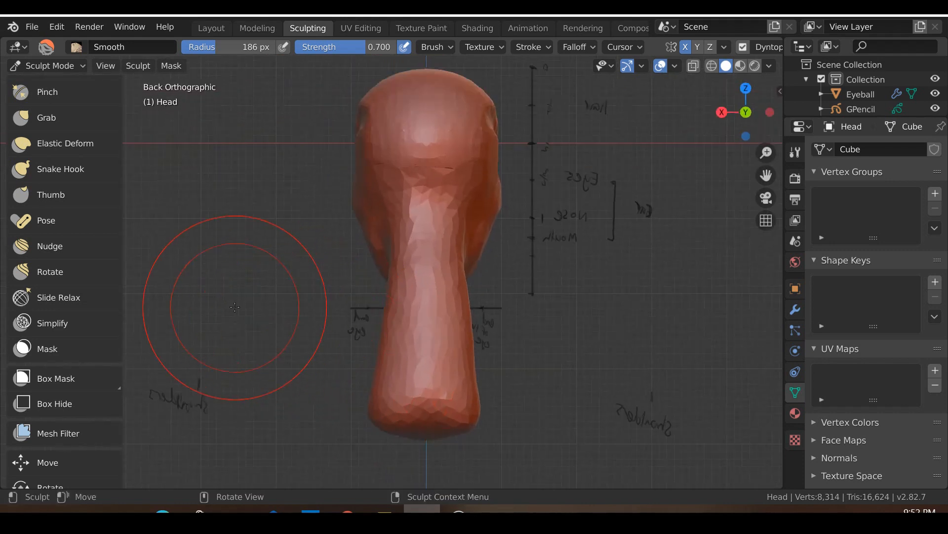
left_click(60, 168)
mouse_move(390, 232)
left_mouse_down()
mouse_move(382, 231)
mouse_move(386, 353)
mouse_move(367, 351)
mouse_move(370, 402)
left_mouse_up()
key("KP_1")
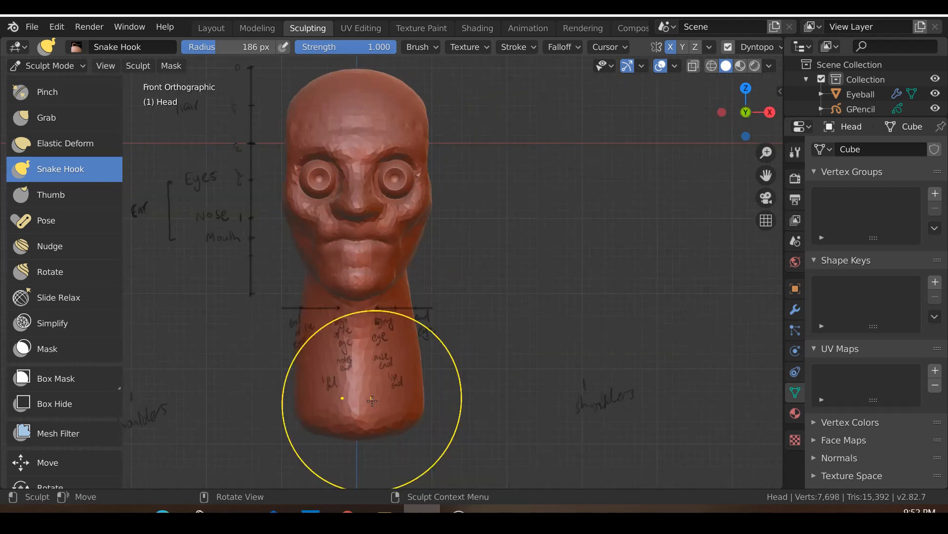
middle_click_drag(475, 384, 398, 375)
key("KP_1")
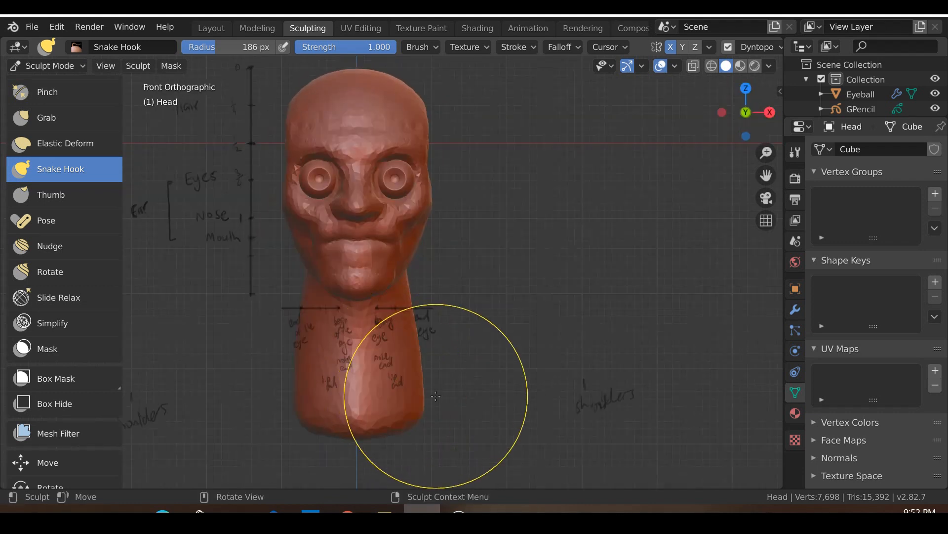
Pull the base of the neck outward to the shoulder marks and downward at the chest with Snake Hook in front view.
middle_click_drag(446, 356, 446, 290, "shift")
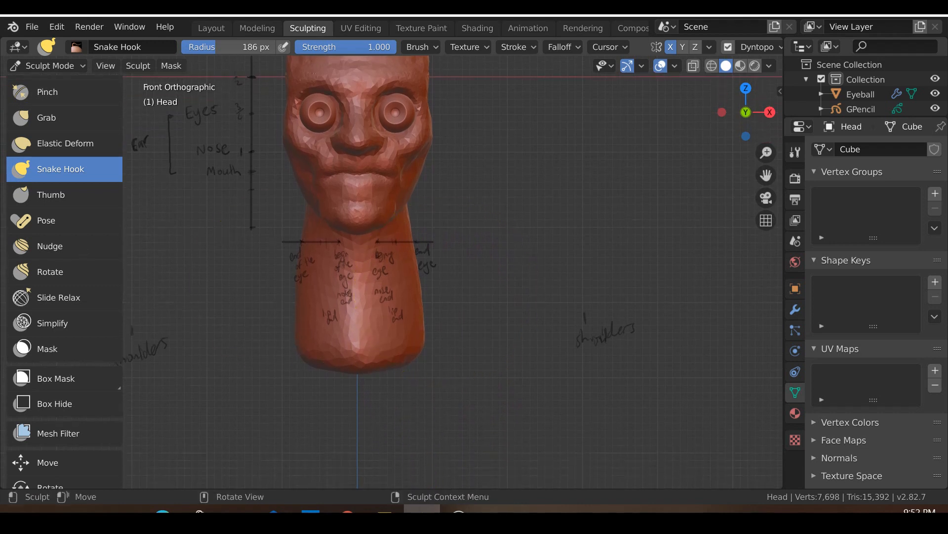
left_click_drag(423, 339, 539, 348)
key("ctrl+z")
mouse_move(415, 354)
left_mouse_down()
mouse_move(549, 383)
mouse_move(588, 380)
mouse_move(572, 384)
left_mouse_up()
left_click_drag(349, 359, 350, 435)
left_click_drag(423, 368, 432, 426)
left_click_drag(482, 383, 476, 426)
mouse_move(199, 395)
left_mouse_down()
mouse_move(190, 413)
mouse_move(172, 415)
left_mouse_up()
scroll(431, 413, "down", 2)
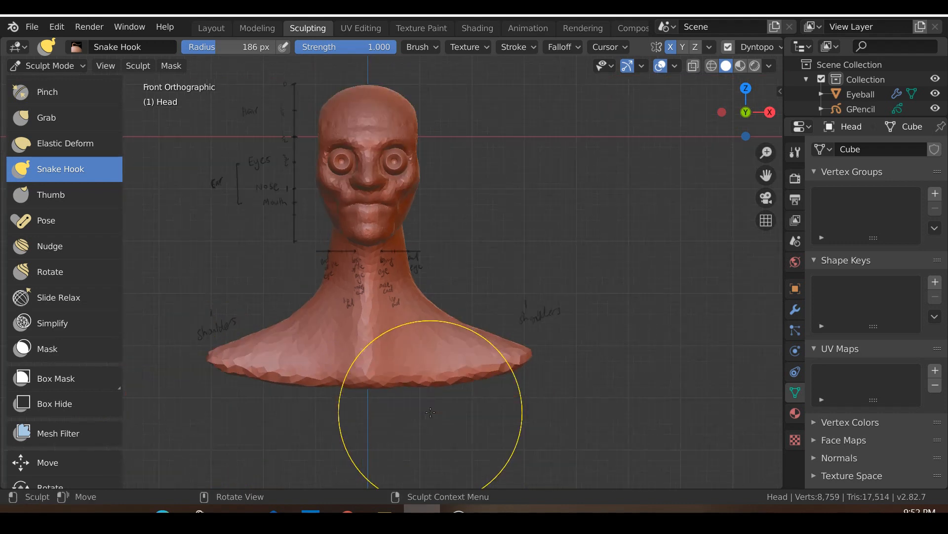
Raise the slope and outer tips of the shoulders in front view with Snake Hook.
scroll(491, 414, "down", 1)
middle_click_drag(490, 413, 480, 415)
key("KP_1")
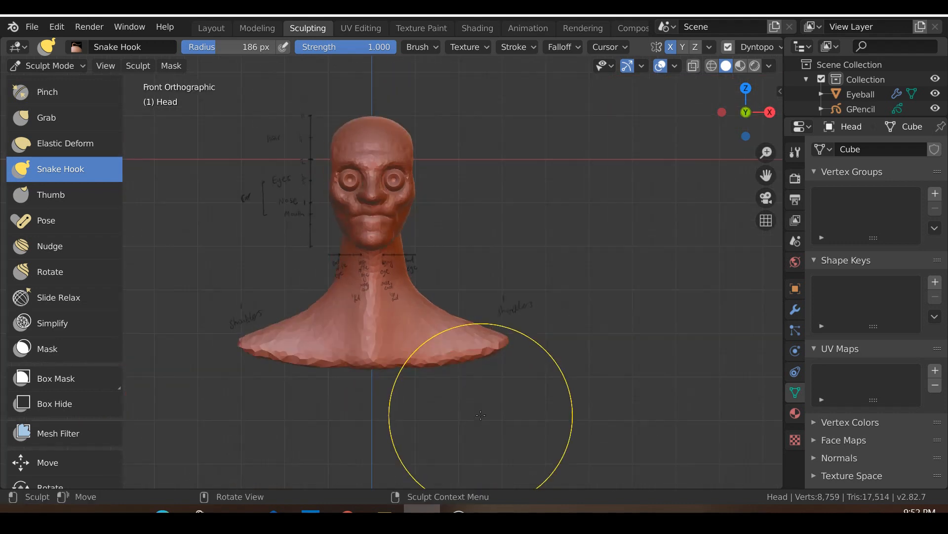
left_click_drag(451, 322, 453, 302)
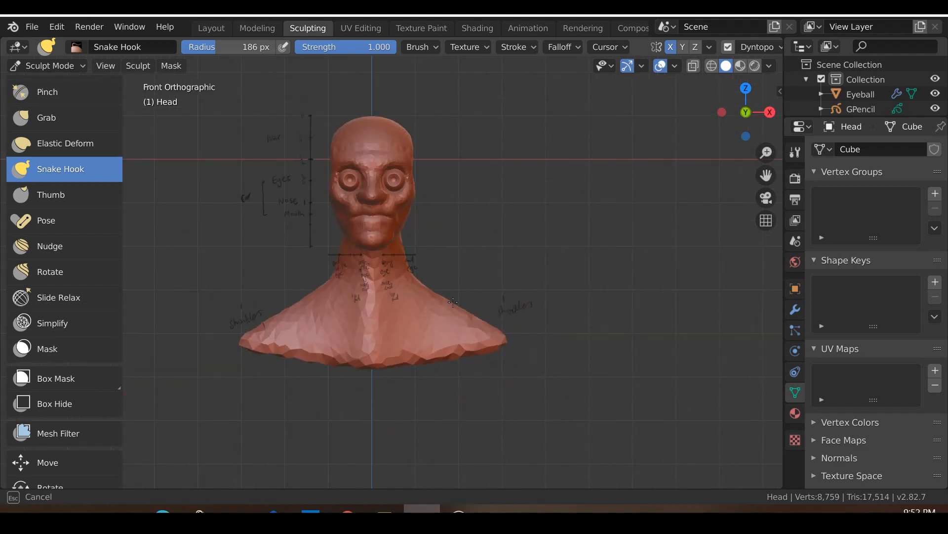
left_click_drag(494, 330, 499, 321)
middle_click_drag(385, 364, 277, 375)
middle_click_drag(390, 346, 410, 337)
Pull the upper back and shoulders backward in side view with Snake Hook to give the torso depth.
key("KP_3")
left_click_drag(435, 324, 447, 327)
key("ctrl+z")
middle_click_drag(447, 332, 423, 280, "shift")
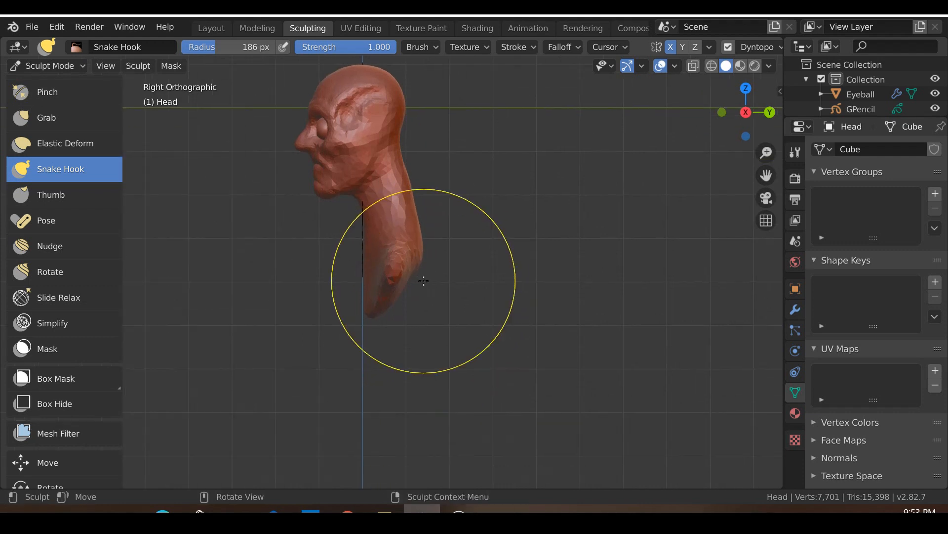
scroll(423, 280, "up", 3)
left_click_drag(429, 276, 436, 275)
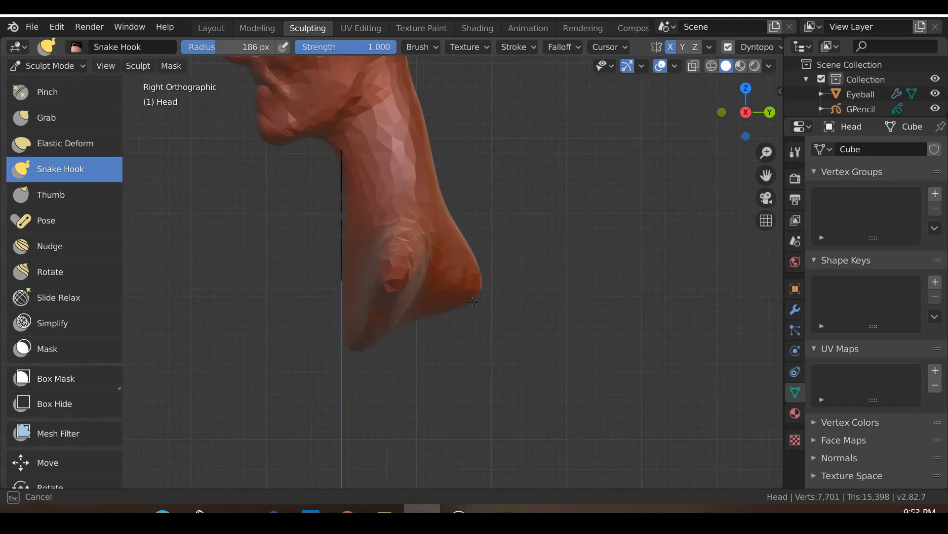
mouse_move(469, 302)
left_mouse_down()
mouse_move(441, 302)
mouse_move(467, 314)
left_mouse_up()
mouse_move(437, 309)
left_mouse_down()
mouse_move(462, 315)
mouse_move(452, 324)
left_mouse_up()
left_click_drag(424, 300, 455, 312)
left_click_drag(445, 313, 467, 317)
Adjust the front of the upper chest in side view with Snake Hook, and check it from the front.
mouse_move(362, 291)
left_mouse_down()
mouse_move(312, 300)
mouse_move(347, 303)
left_mouse_up()
key("ctrl+z")
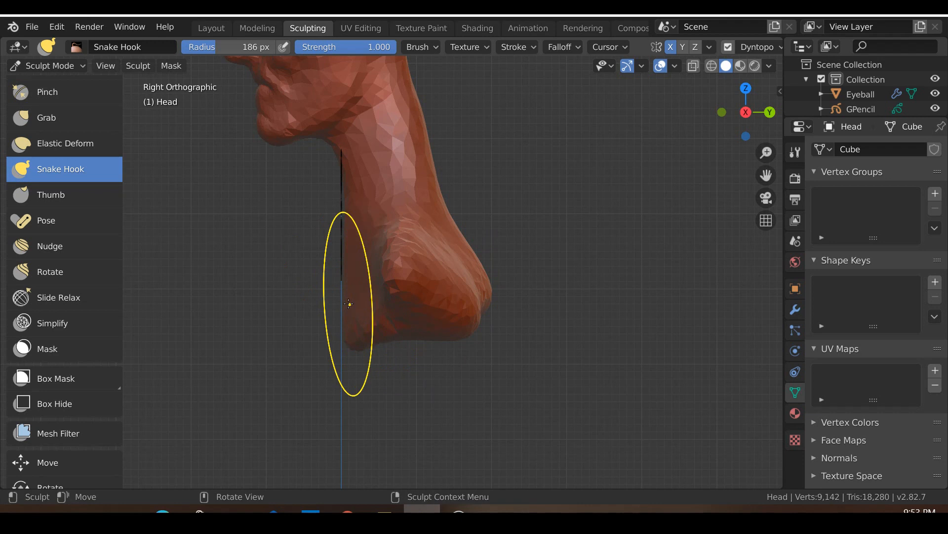
left_click_drag(290, 313, 291, 313)
mouse_move(355, 301)
left_mouse_down()
mouse_move(325, 303)
mouse_move(370, 290)
mouse_move(339, 292)
mouse_move(416, 293)
mouse_move(359, 289)
left_mouse_up()
middle_click_drag(359, 288, 474, 318)
scroll(398, 324, "down", 5)
key("KP_1")
scroll(399, 325, "up", 1)
scroll(398, 325, "up", 1)
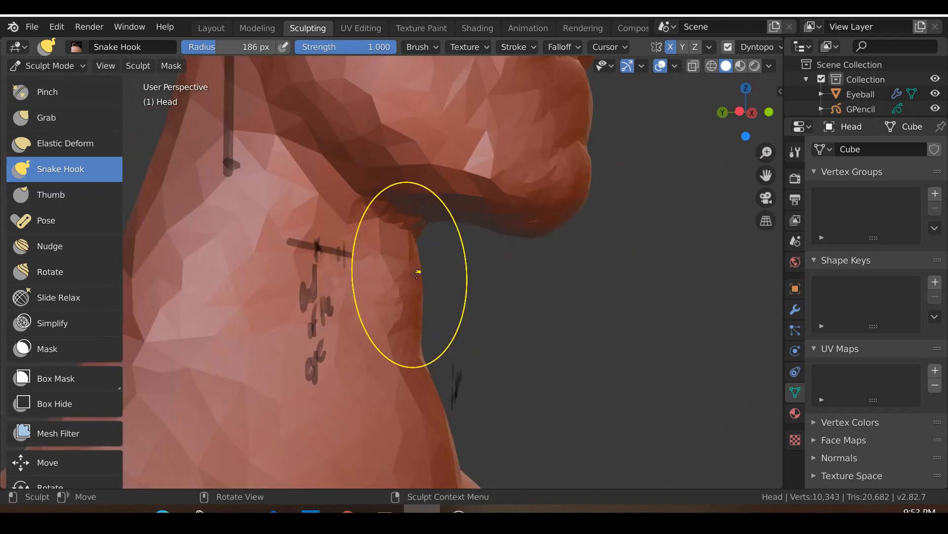
Smooth the shoulder with the Smooth brush, and check the neck and shoulders from the side and front.
scroll(418, 273, "down", 5)
middle_click_drag(418, 273, 339, 381)
scroll(370, 309, "up", 2)
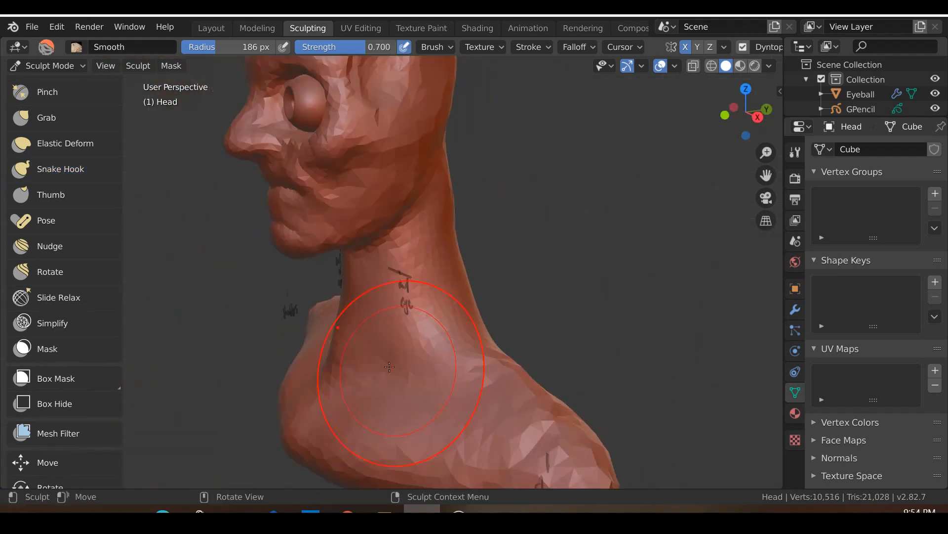
scroll(494, 380, "down", 3)
key("KP_3")
key("KP_1")
scroll(548, 385, "up", 1)
left_click_drag(568, 391, 548, 410)
scroll(593, 383, "down", 1)
mouse_move(487, 383)
middle_mouse_down()
mouse_move(511, 394)
mouse_move(497, 424)
middle_mouse_up()
key("KP_1")
scroll(519, 393, "up", 3)
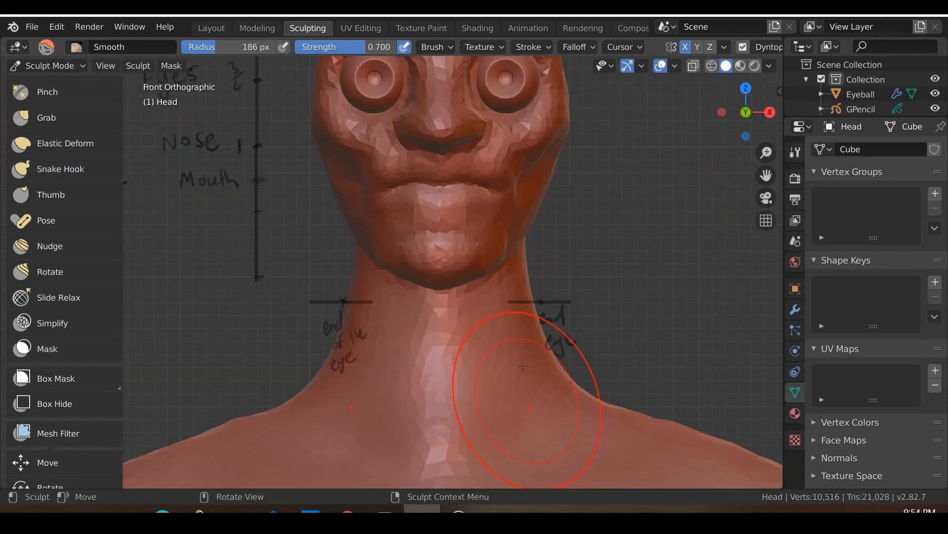
scroll(472, 396, "down", 2)
middle_click_drag(576, 349, 583, 346)
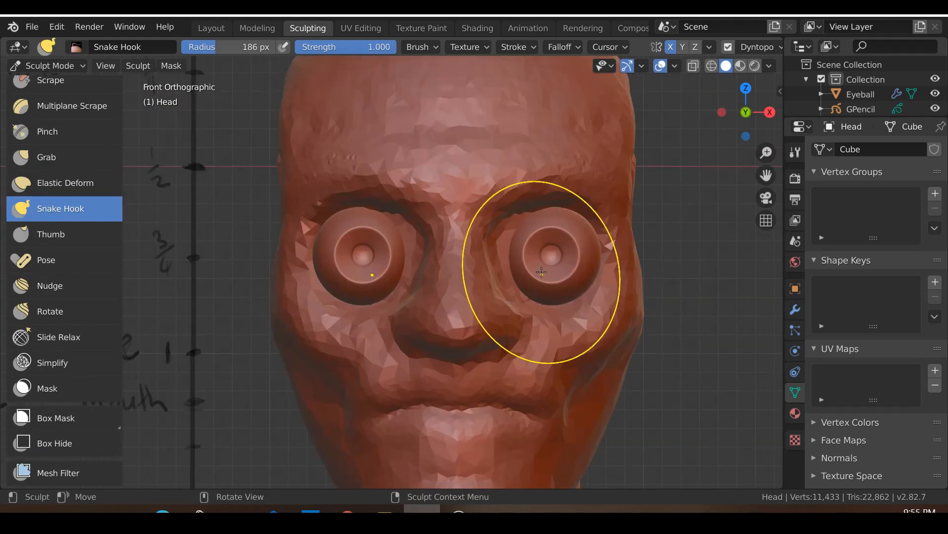
Switch to the Clay Strips brush and set its radius to 84 px for detailing around the eye.
scroll(541, 272, "down", 5)
scroll(542, 272, "up", 8)
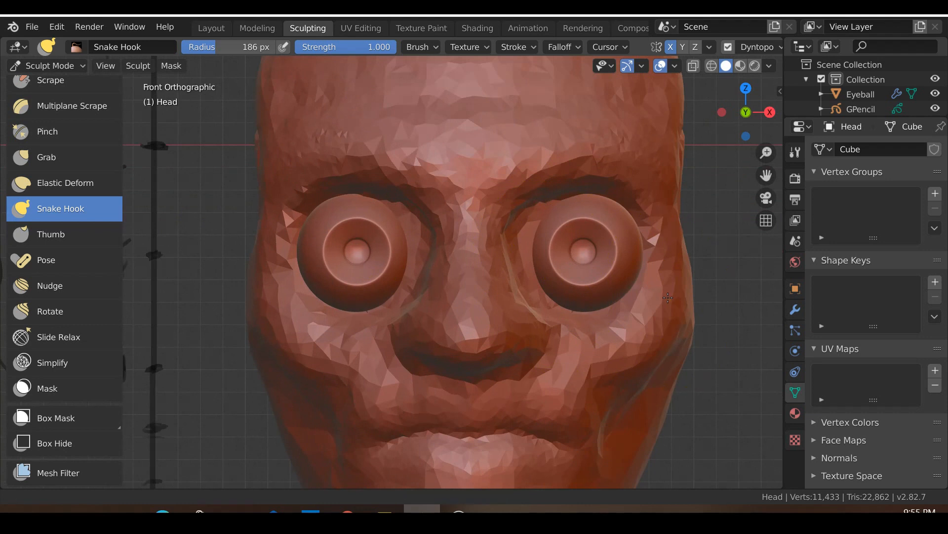
scroll(573, 296, "up", 2)
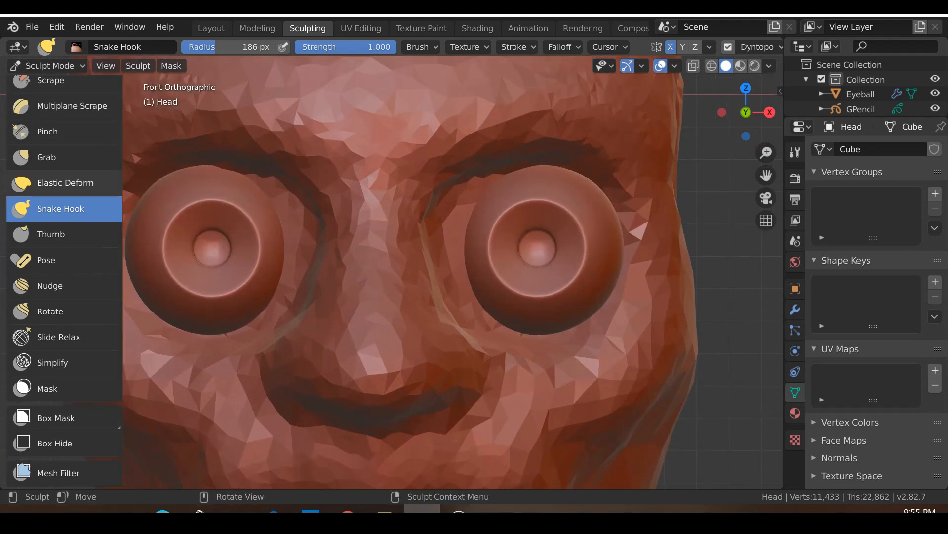
scroll(80, 244, "up", 3)
scroll(80, 244, "up", 10)
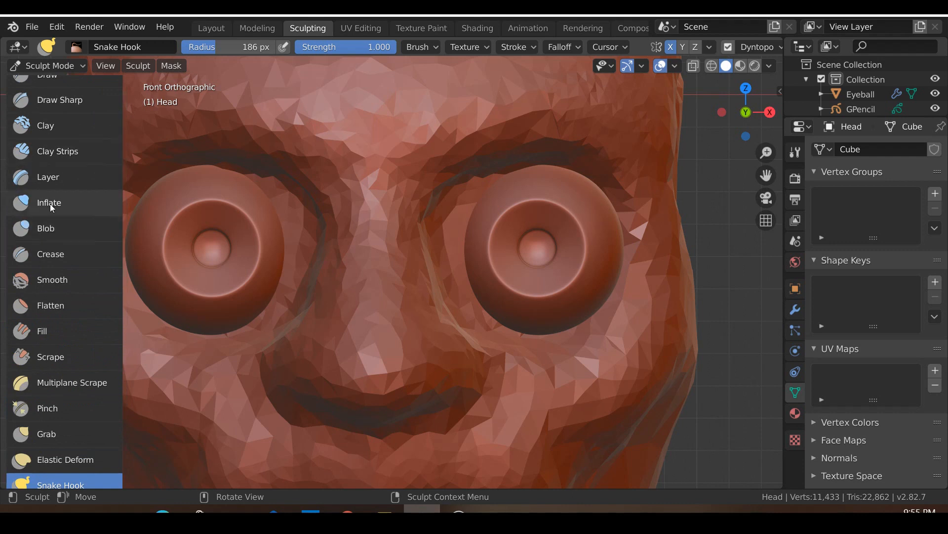
scroll(49, 204, "up", 1)
left_click(55, 171)
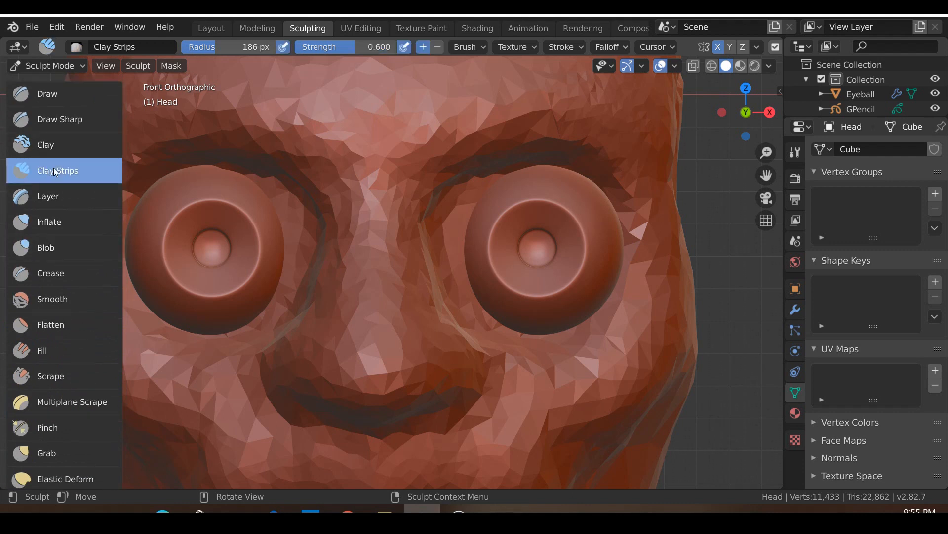
scroll(528, 259, "up", 5)
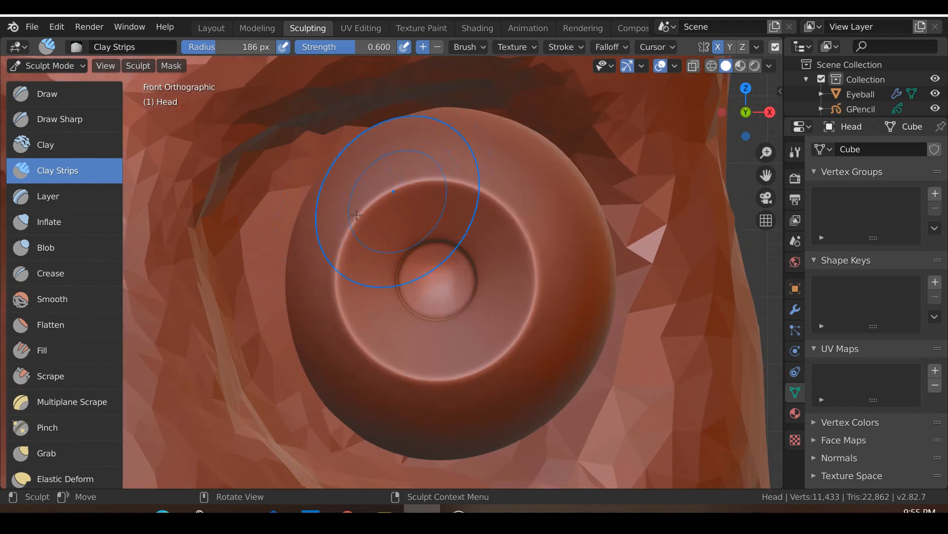
key("f")
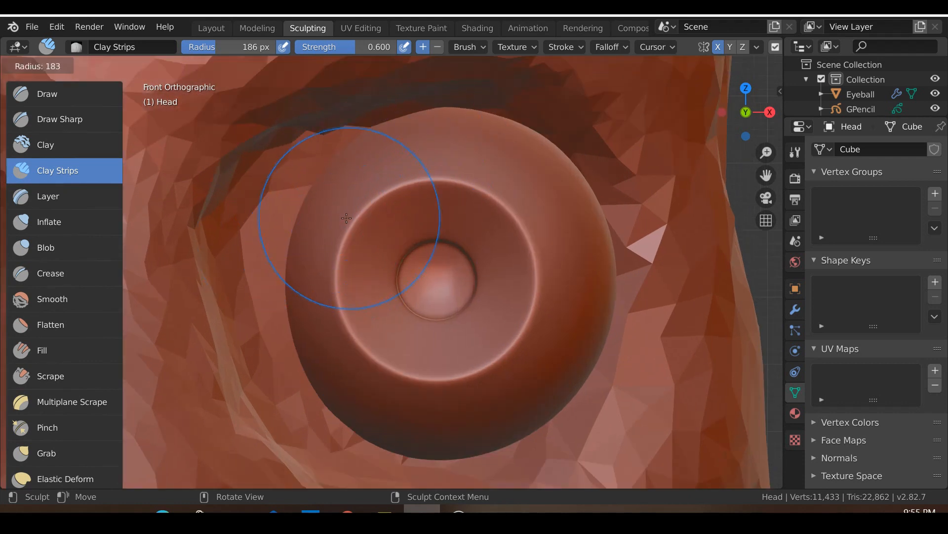
left_click(314, 218)
key("f")
left_click(349, 275)
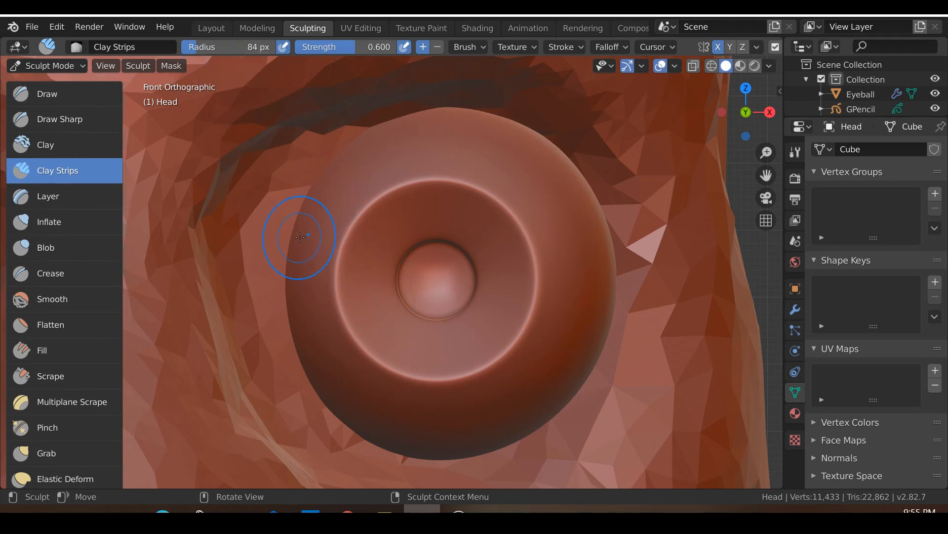
Lay a first layer of clay along the inner and upper outer edges of the eyeball with the Clay Strips brush.
left_click_drag(288, 324, 266, 292)
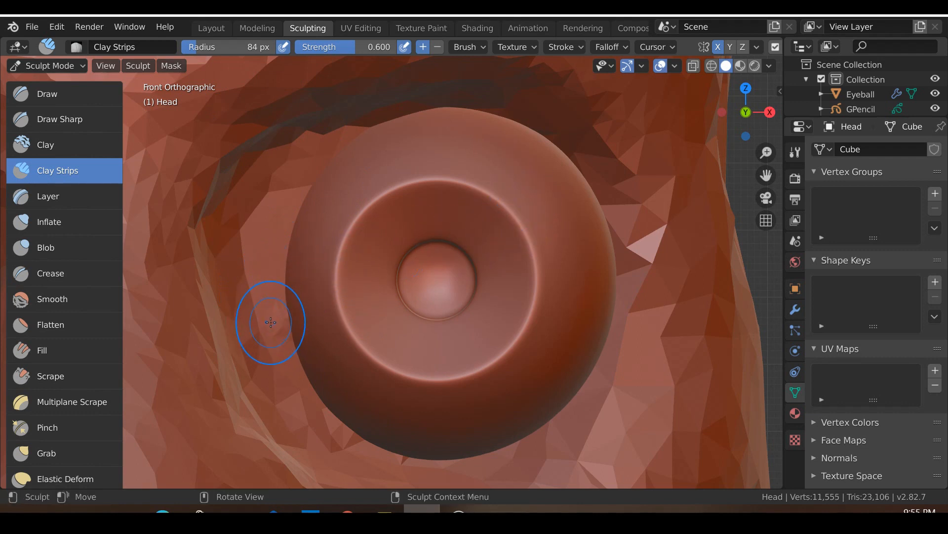
left_click_drag(514, 311, 578, 299)
left_click_drag(275, 320, 397, 282)
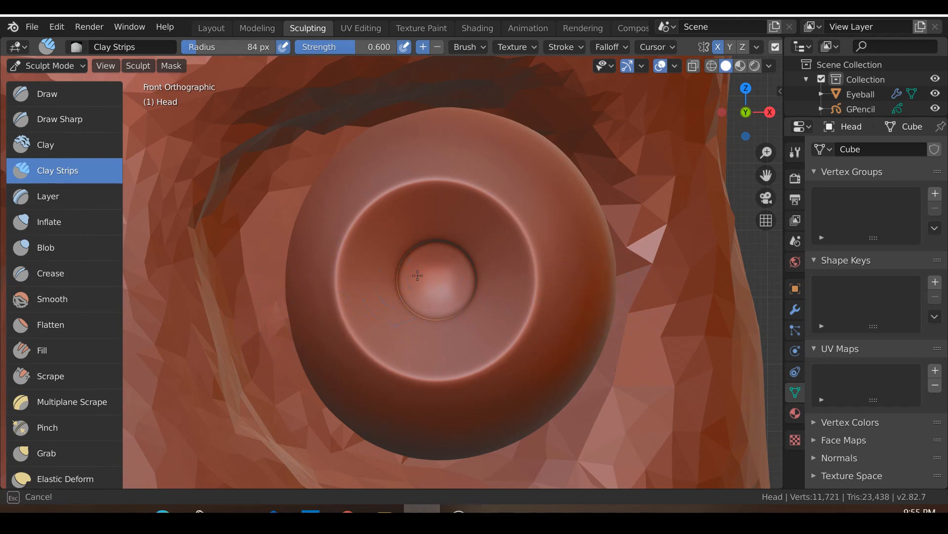
mouse_move(610, 223)
left_mouse_down()
mouse_move(619, 230)
mouse_move(604, 227)
left_mouse_up()
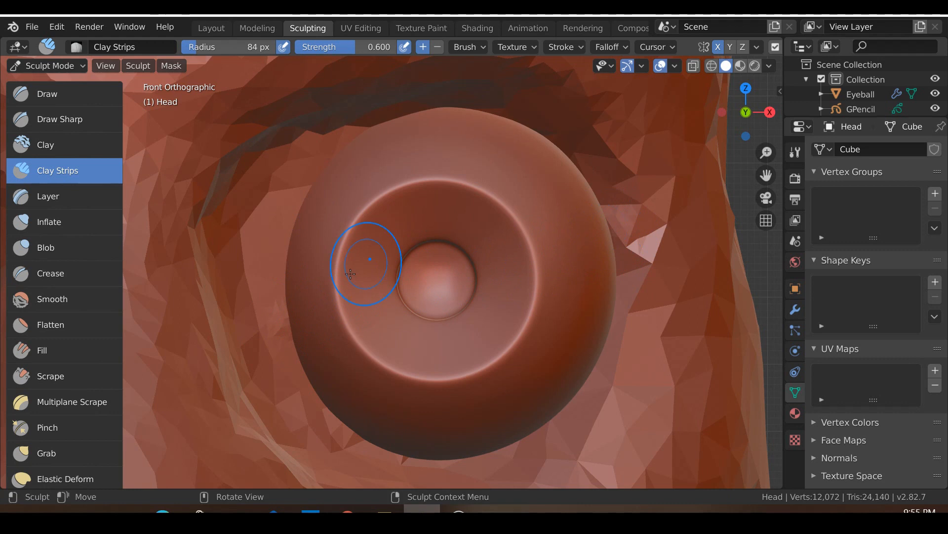
left_click_drag(287, 332, 293, 326)
left_click_drag(605, 222, 601, 218)
left_click_drag(292, 317, 290, 303)
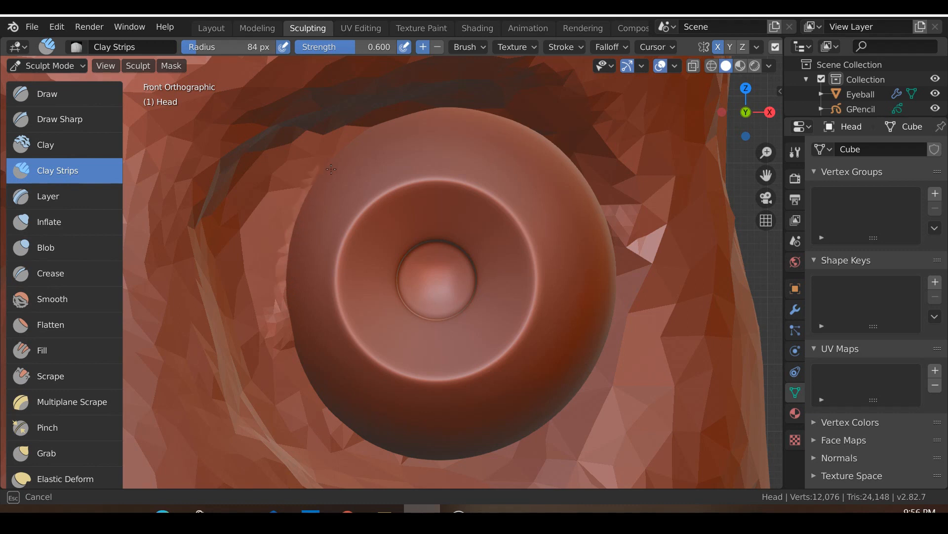
left_click_drag(595, 202, 420, 129)
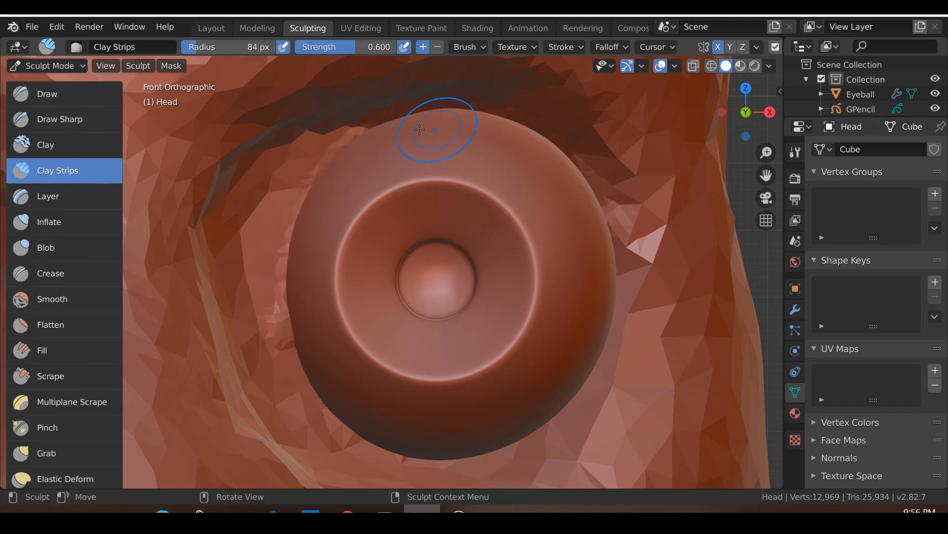
left_click_drag(277, 288, 293, 267)
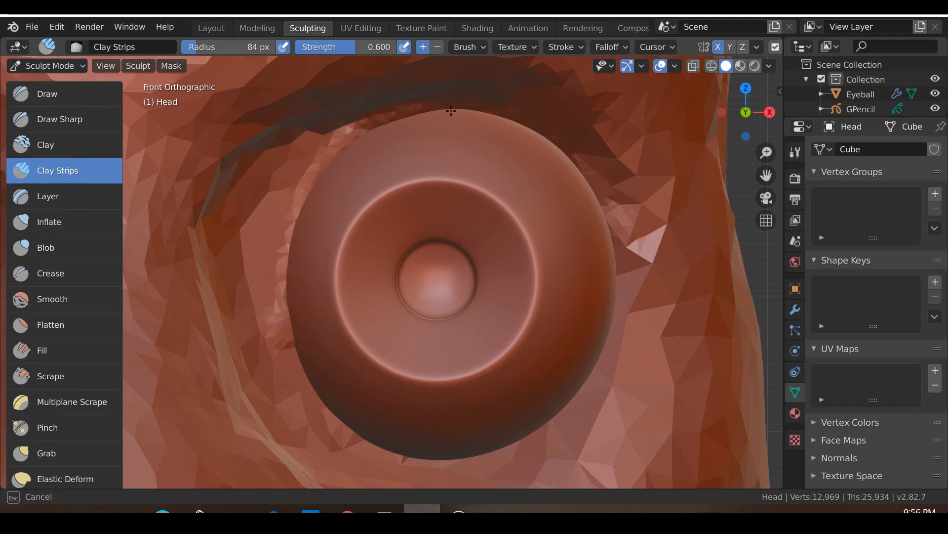
left_click_drag(586, 185, 593, 207)
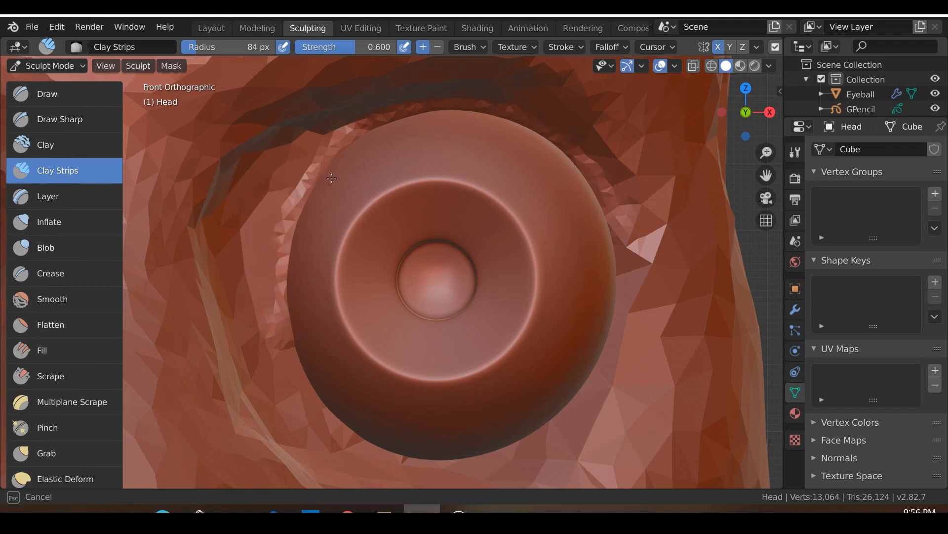
Build a raised upper eyelid rim over the eyeball from the inner to the outer corner with Clay Strips.
left_click_drag(477, 119, 585, 194)
left_click_drag(288, 298, 314, 220)
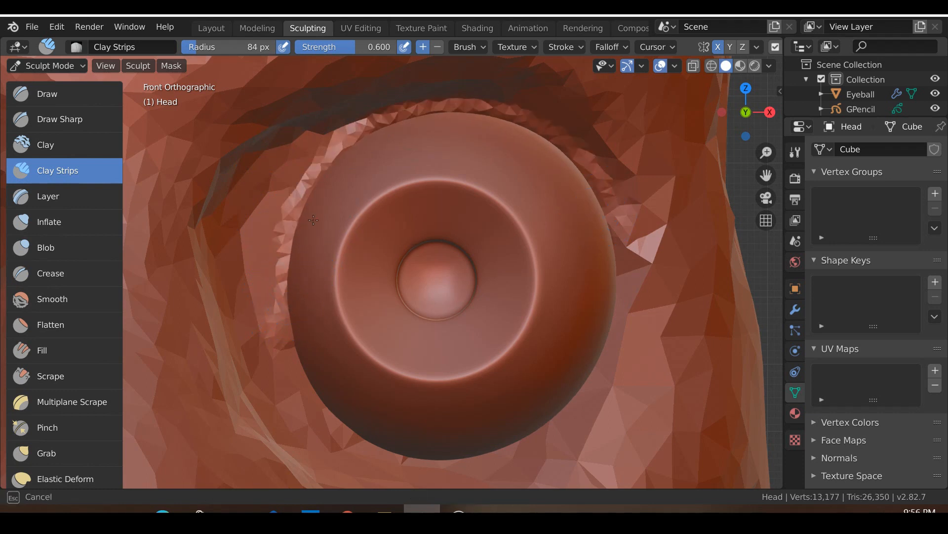
mouse_move(413, 130)
left_mouse_down()
mouse_move(588, 163)
mouse_move(607, 192)
left_mouse_up()
left_click_drag(292, 316, 306, 248)
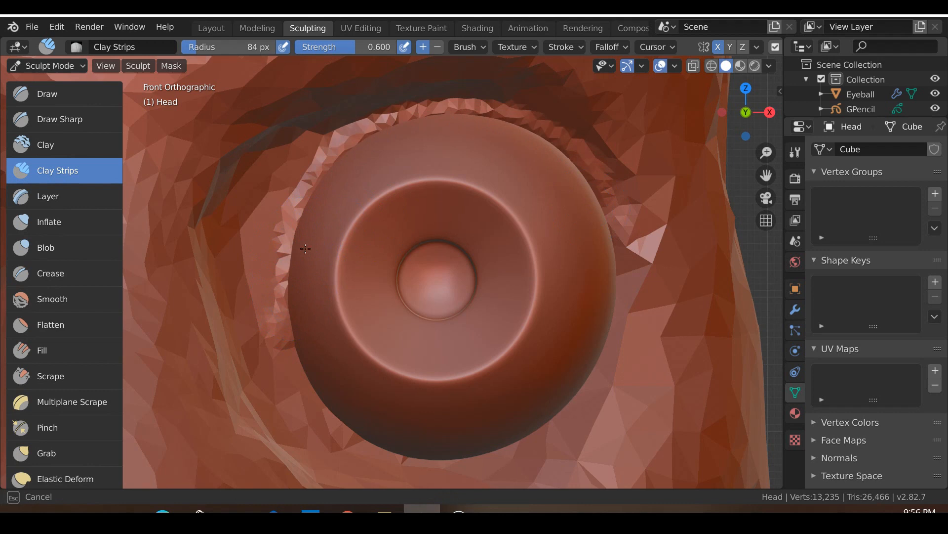
mouse_move(322, 211)
left_mouse_down()
mouse_move(459, 112)
mouse_move(610, 181)
left_mouse_up()
left_click_drag(309, 240, 423, 134)
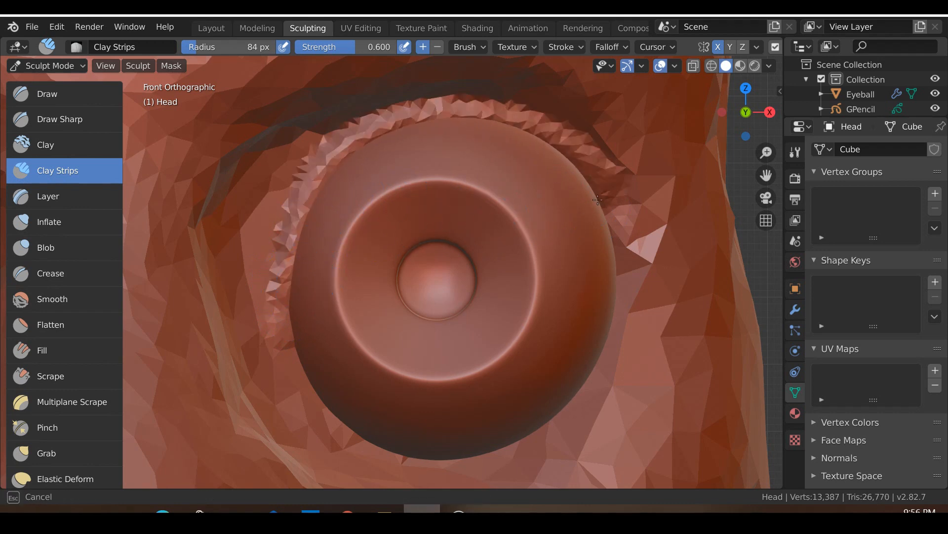
left_click_drag(598, 199, 615, 215)
mouse_move(302, 278)
left_mouse_down()
mouse_move(336, 148)
mouse_move(494, 118)
mouse_move(421, 176)
left_mouse_up()
mouse_move(299, 248)
left_mouse_down()
mouse_move(586, 180)
mouse_move(590, 190)
mouse_move(297, 259)
mouse_move(531, 181)
mouse_move(588, 194)
left_mouse_up()
mouse_move(302, 247)
left_mouse_down()
mouse_move(329, 217)
mouse_move(563, 178)
mouse_move(595, 200)
left_mouse_up()
Extend the upper eyelid down over the eyeball and towards the inner corner with Clay Strips at a 140 px radius.
scroll(413, 222, "down", 2)
key("g")
middle_click_drag(519, 219, 507, 274, "shift")
scroll(507, 275, "up", 2)
left_click(102, 169)
mouse_move(299, 264)
left_mouse_down()
mouse_move(323, 221)
mouse_move(514, 228)
left_mouse_up()
left_click_drag(359, 262, 463, 250)
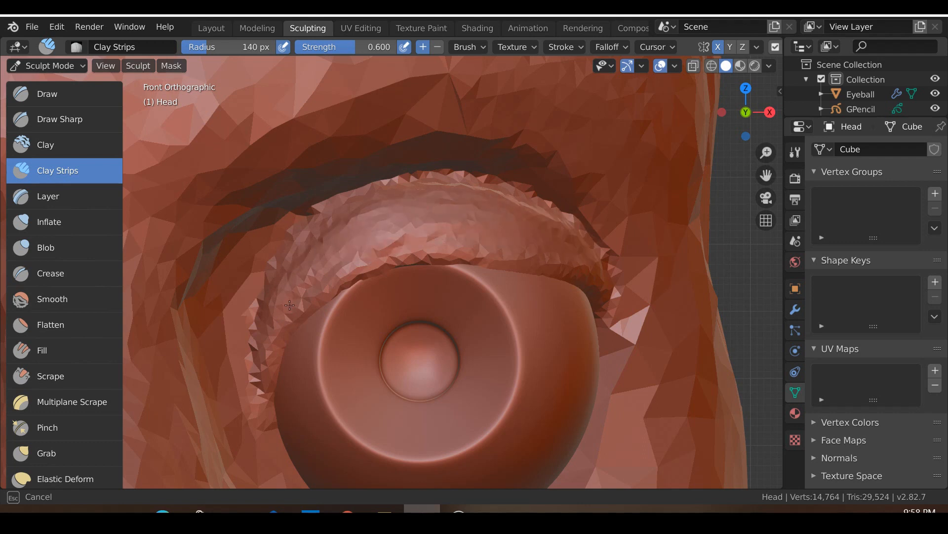
left_click_drag(301, 261, 270, 341)
Build the lower eyelid rim under the eyeball and up to the outer corner with Clay Strips.
scroll(356, 358, "down", 5)
middle_click_drag(462, 373, 463, 315, "shift")
scroll(464, 315, "up", 2)
scroll(464, 315, "up", 2)
left_click_drag(303, 289, 393, 339)
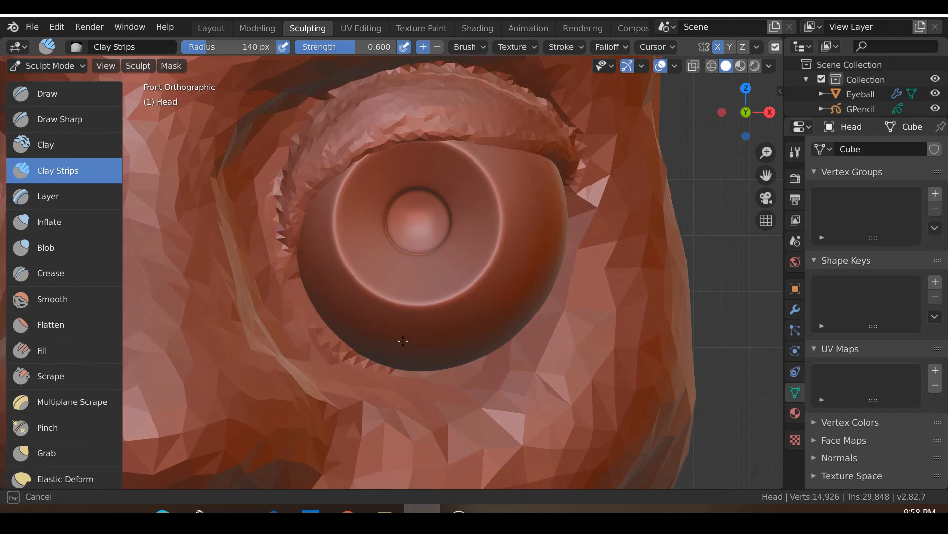
left_click_drag(535, 291, 565, 182)
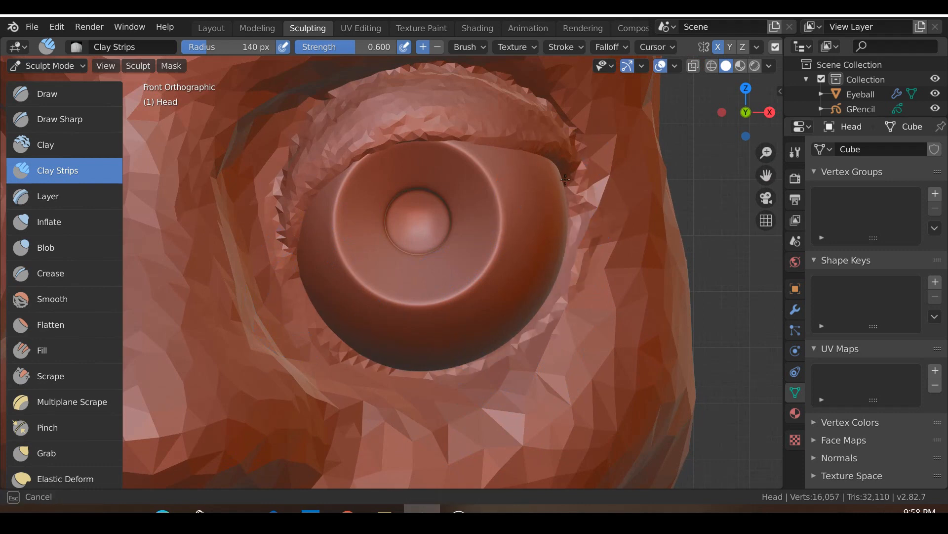
left_click_drag(434, 341, 427, 346)
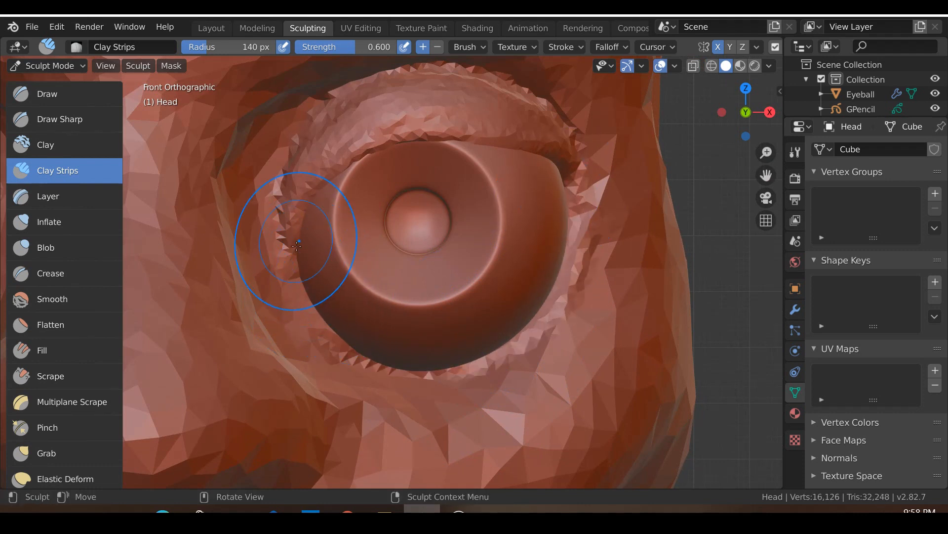
Add clay at the inner lower edge of the eyeball to continue the lower eyelid towards the inner corner.
scroll(290, 278, "up", 1)
scroll(285, 298, "down", 5)
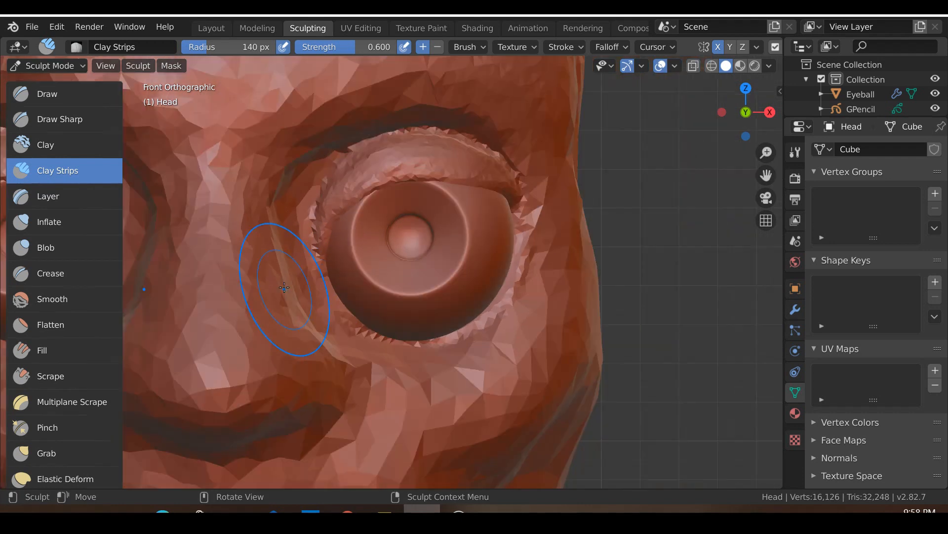
scroll(313, 277, "up", 5)
scroll(314, 286, "up", 3)
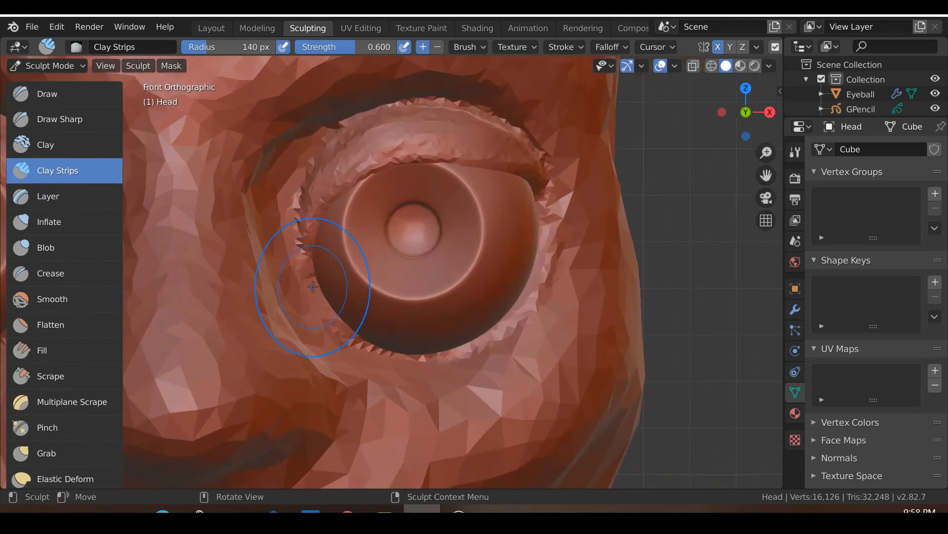
left_click_drag(324, 296, 316, 301)
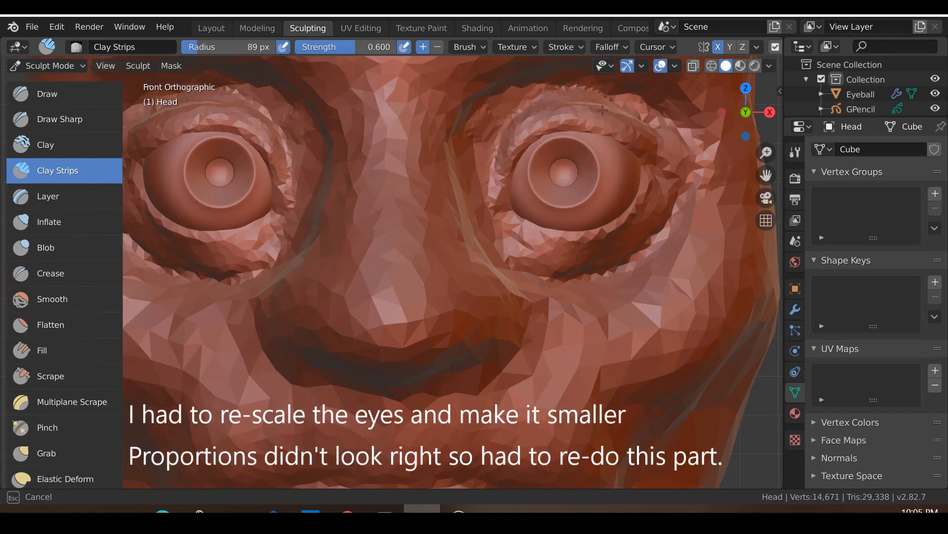
Fill in the upper eyelid and inner eye corner with Clay Strips at an 89 px radius, and check the whole face.
mouse_move(655, 121)
left_mouse_down()
mouse_move(634, 110)
mouse_move(676, 120)
left_mouse_up()
mouse_move(565, 111)
left_mouse_down()
mouse_move(491, 160)
mouse_move(488, 178)
left_mouse_up()
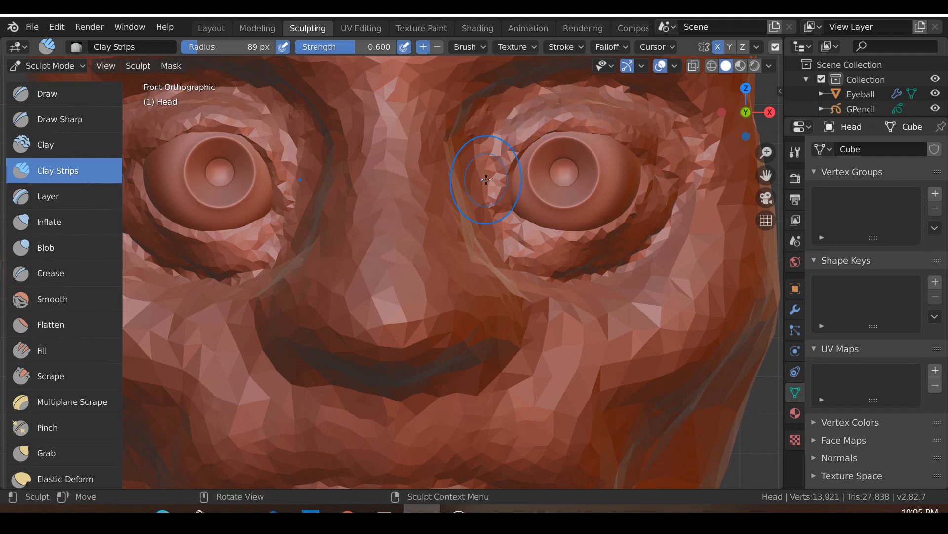
scroll(488, 192, "down", 3)
scroll(486, 179, "down", 2)
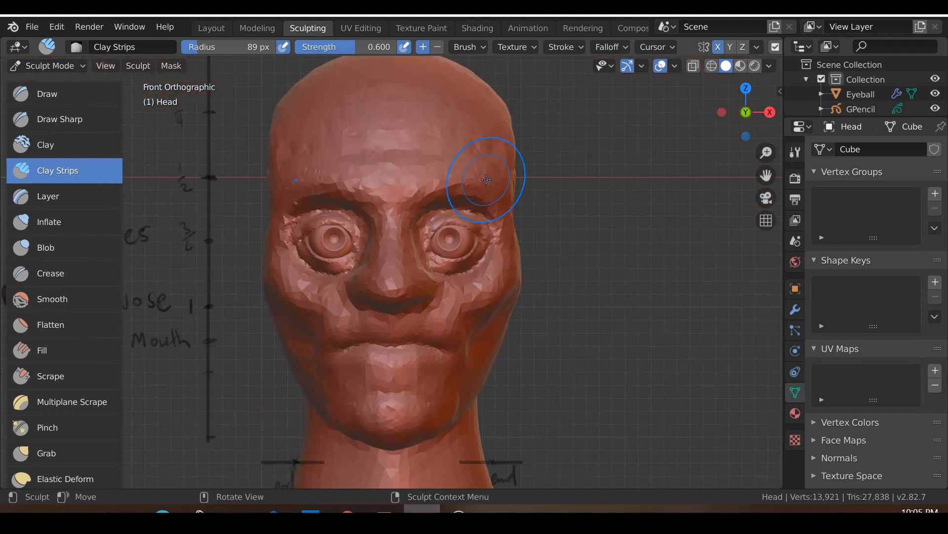
scroll(514, 200, "up", 2)
scroll(516, 195, "down", 2)
Reshape the brows above the eyes in front view with the Grab brush, setting its radius to 132 px.
key("g")
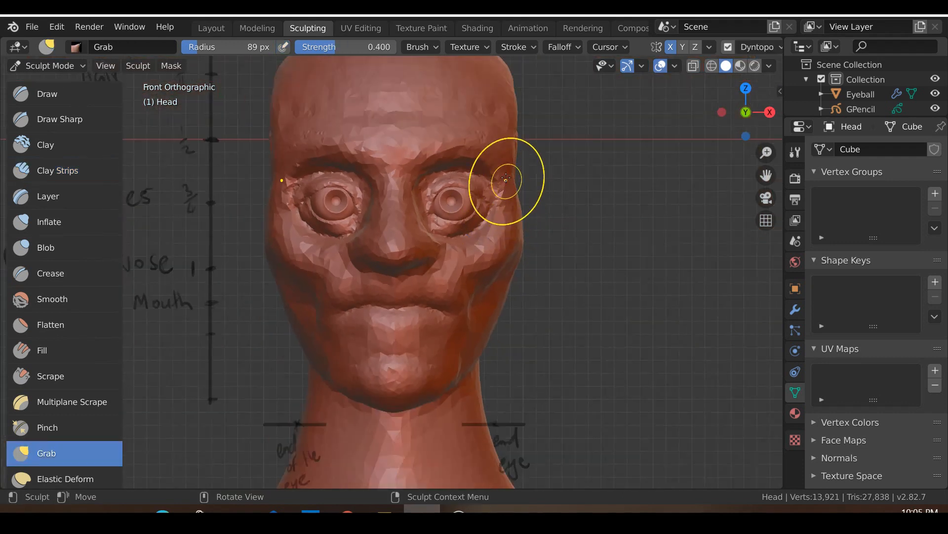
left_click_drag(446, 162, 469, 174)
scroll(467, 174, "up", 4)
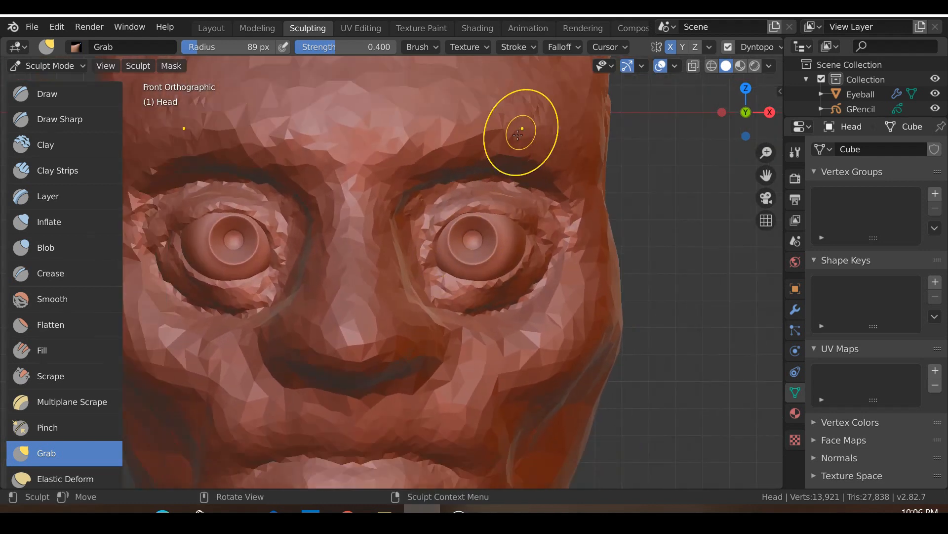
key("f")
left_click(513, 148)
left_click_drag(512, 168, 509, 172)
left_click_drag(455, 154, 448, 162)
scroll(533, 177, "down", 1)
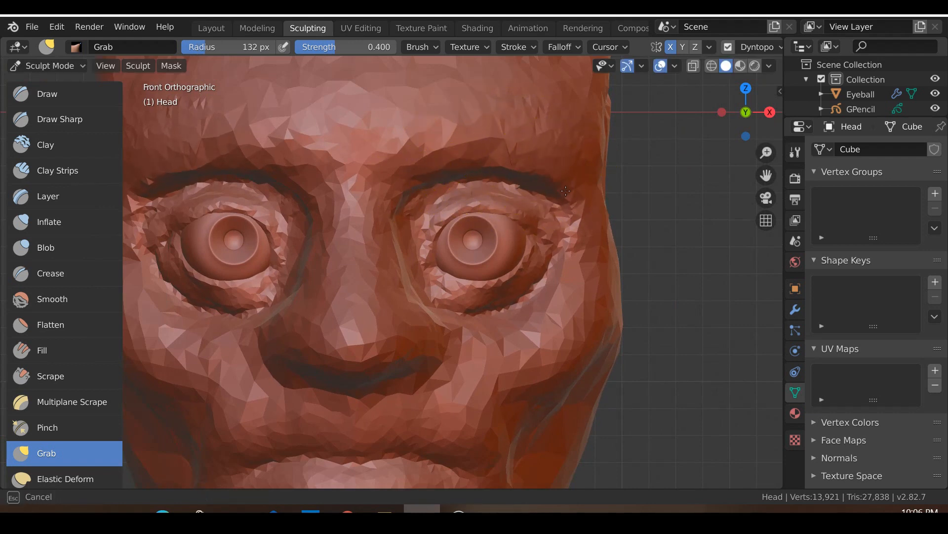
scroll(452, 175, "down", 1)
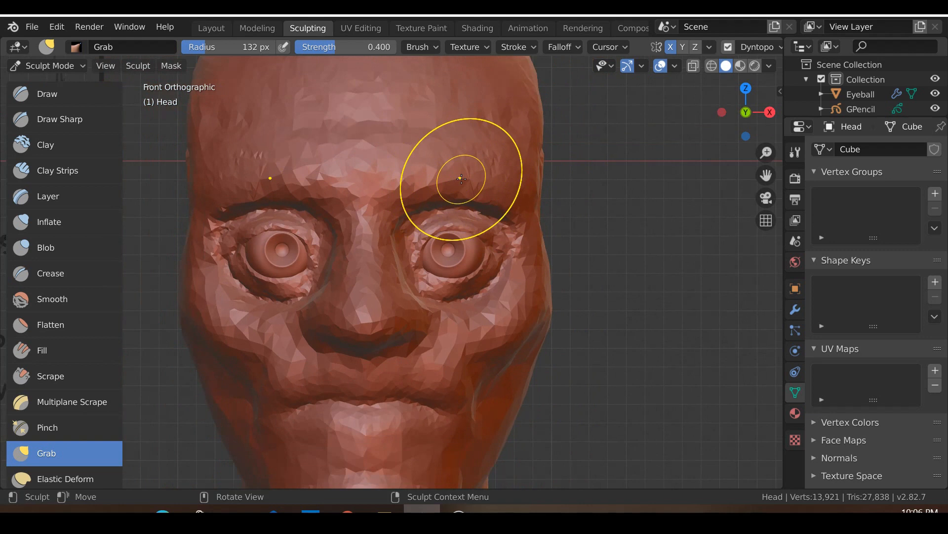
left_click_drag(416, 190, 420, 194)
left_click_drag(512, 192, 512, 197)
Smooth the temple, cheek and jaw in side view with the Smooth brush.
key("KP_3")
scroll(392, 205, "up", 1)
key("s")
mouse_move(391, 205)
left_mouse_down()
mouse_move(408, 247)
mouse_move(503, 196)
mouse_move(504, 165)
mouse_move(448, 144)
mouse_move(581, 165)
left_mouse_up()
scroll(489, 154, "down", 1)
left_click_drag(545, 287, 549, 341)
mouse_move(475, 381)
left_mouse_down()
mouse_move(405, 342)
mouse_move(370, 373)
left_mouse_up()
scroll(346, 379, "down", 2)
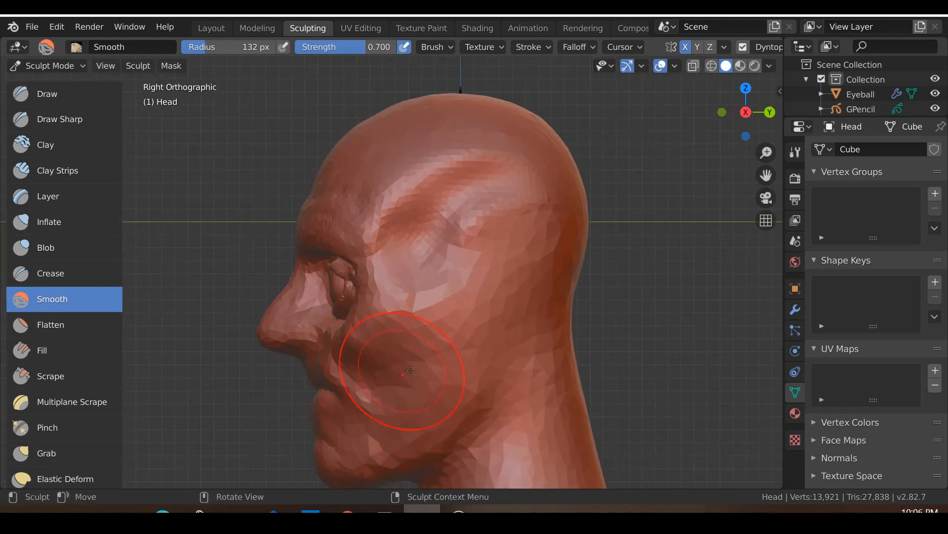
middle_click_drag(414, 366, 440, 227, "shift")
scroll(440, 226, "up", 2)
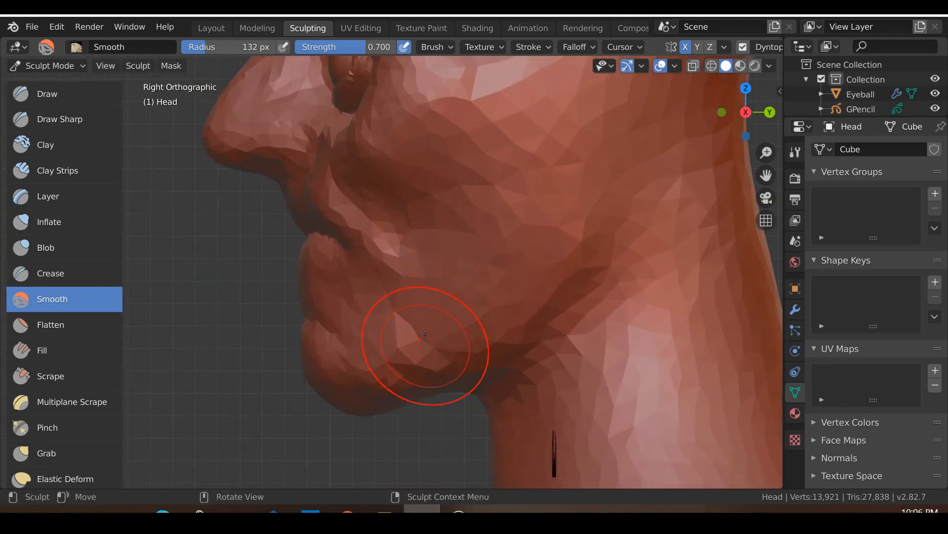
mouse_move(391, 250)
middle_mouse_down()
mouse_move(381, 360)
mouse_move(358, 447)
middle_mouse_up()
Smooth the skin around the eyes, nose and cheeks in front view.
key("KP_1")
scroll(357, 447, "up", 5)
mouse_move(368, 221)
left_mouse_down()
mouse_move(425, 245)
mouse_move(544, 195)
mouse_move(527, 218)
left_mouse_up()
left_click_drag(558, 95, 437, 73)
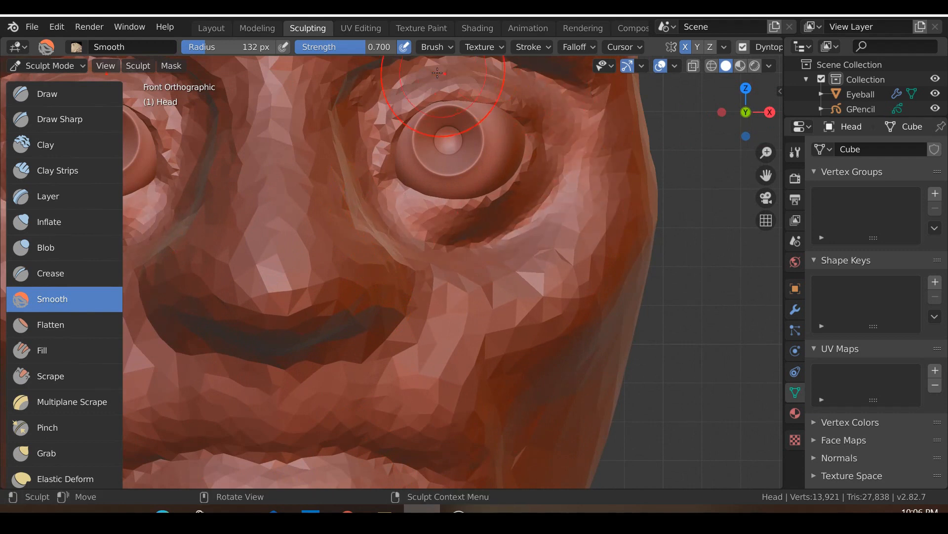
scroll(251, 185, "down", 3)
mouse_move(314, 174)
left_mouse_down()
mouse_move(355, 267)
mouse_move(311, 327)
left_mouse_up()
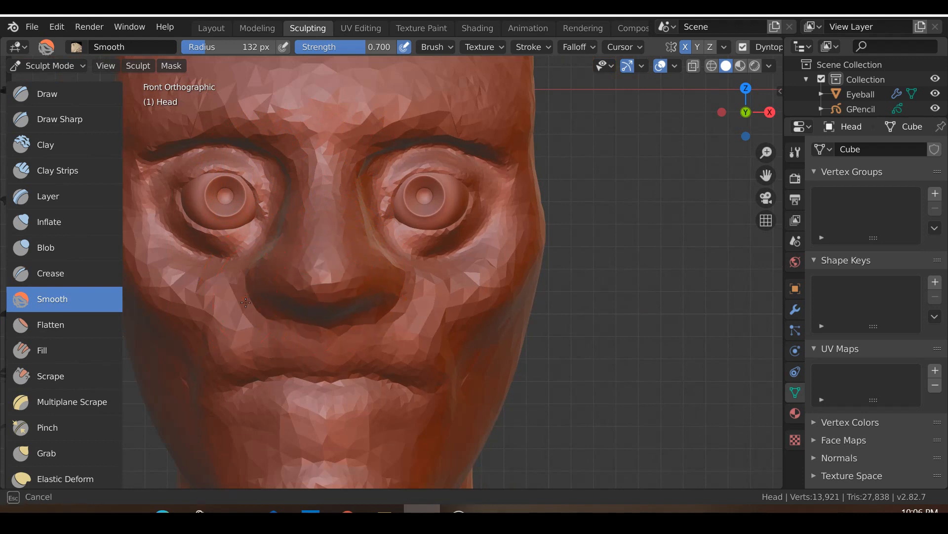
scroll(170, 98, "down", 3)
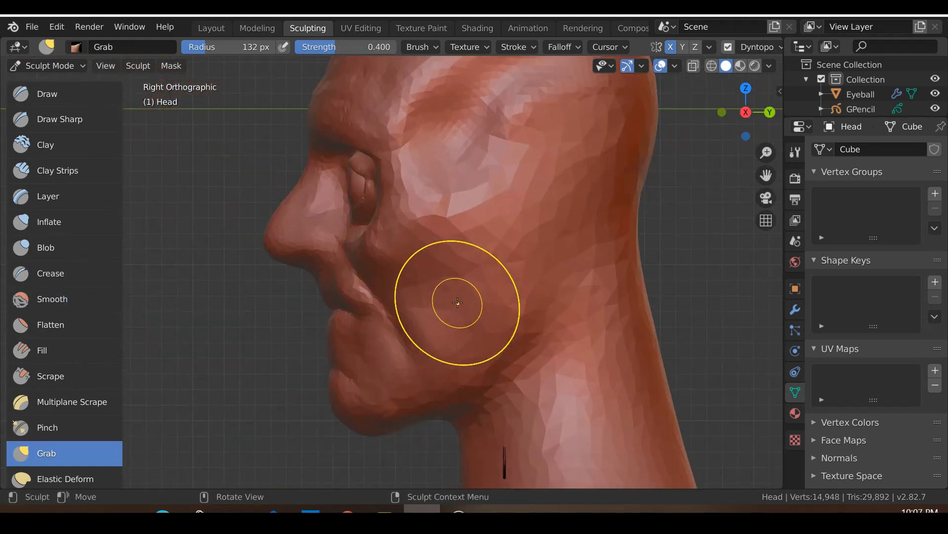
Carve the jawline between the jaw and neck with the Crease brush, and check the bust from the side and front.
scroll(458, 302, "up", 1)
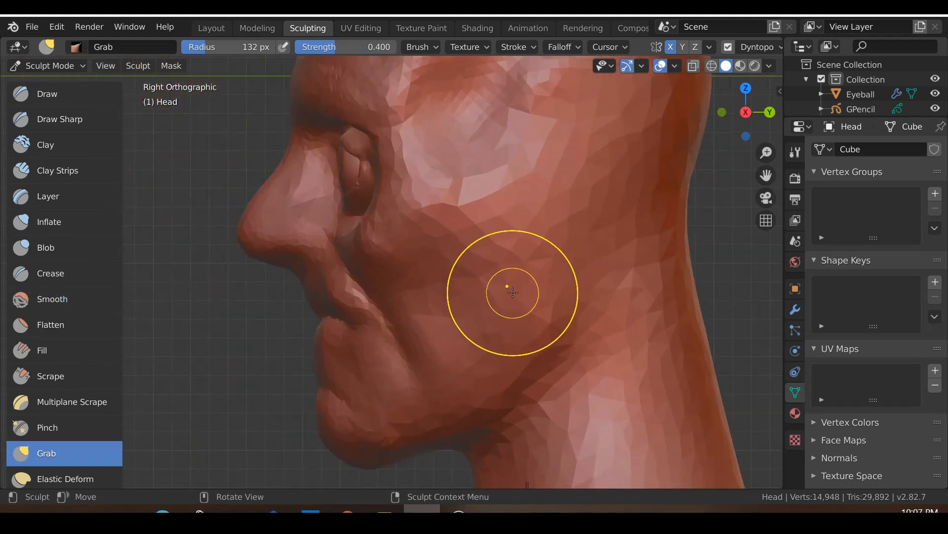
key("shift+c")
mouse_move(582, 307)
middle_mouse_down()
mouse_move(537, 300)
mouse_move(502, 313)
mouse_move(574, 296)
middle_mouse_up()
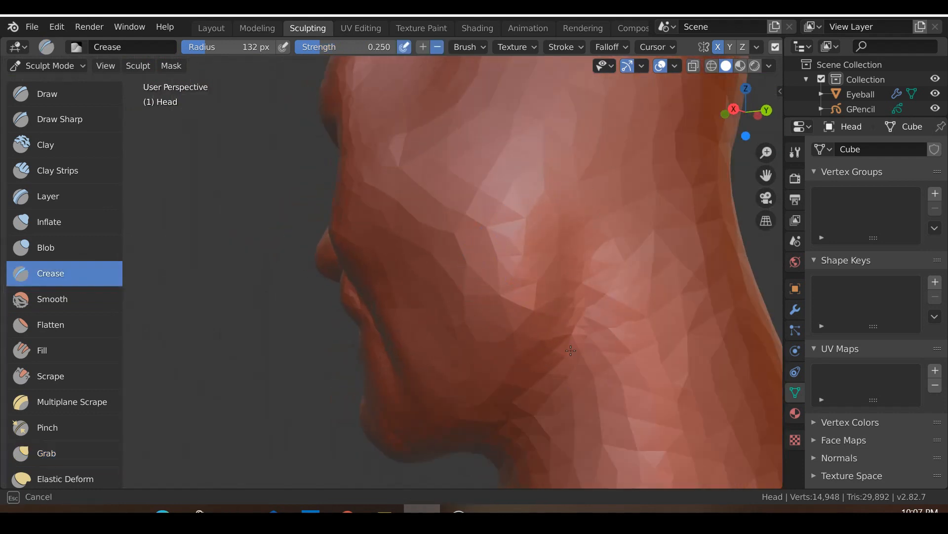
key("Escape")
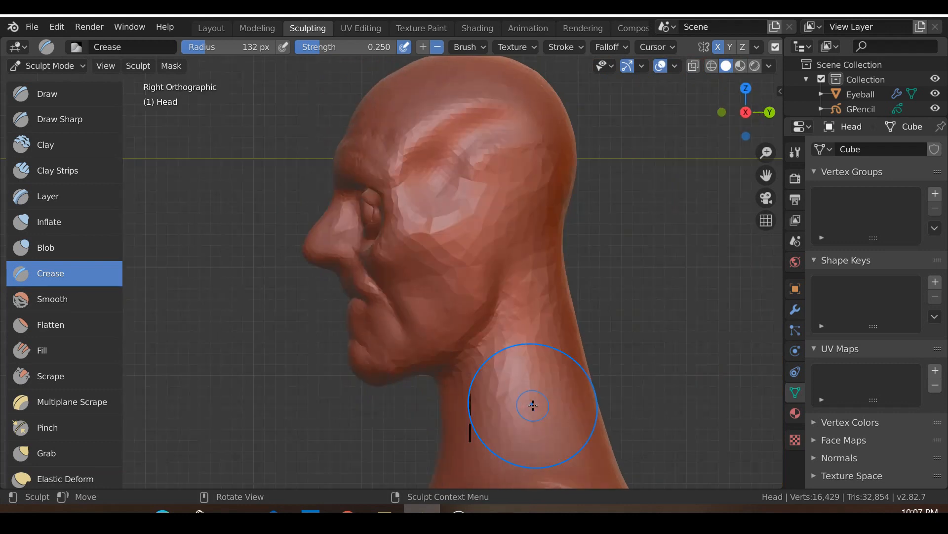
middle_click_drag(524, 402, 544, 334, "ctrl")
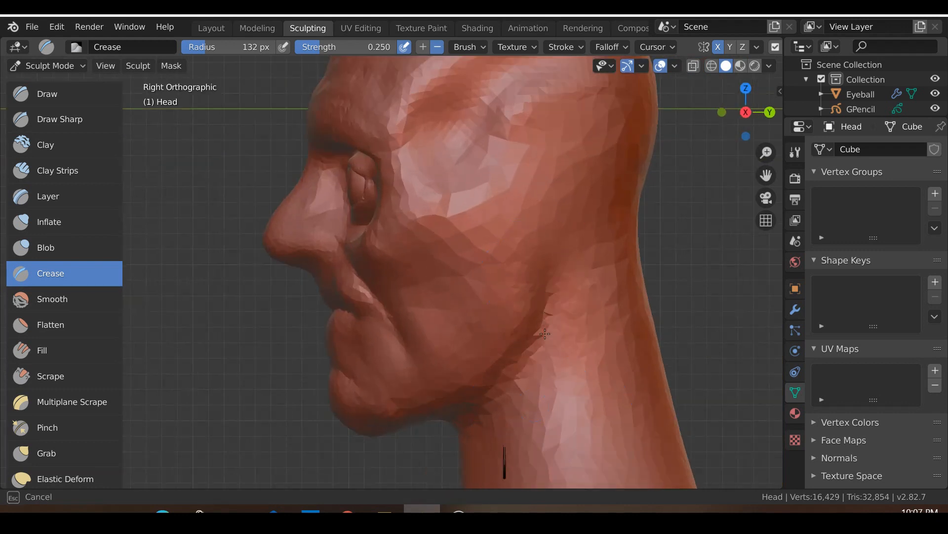
middle_click_drag(514, 376, 513, 378, "ctrl")
scroll(420, 425, "down", 4)
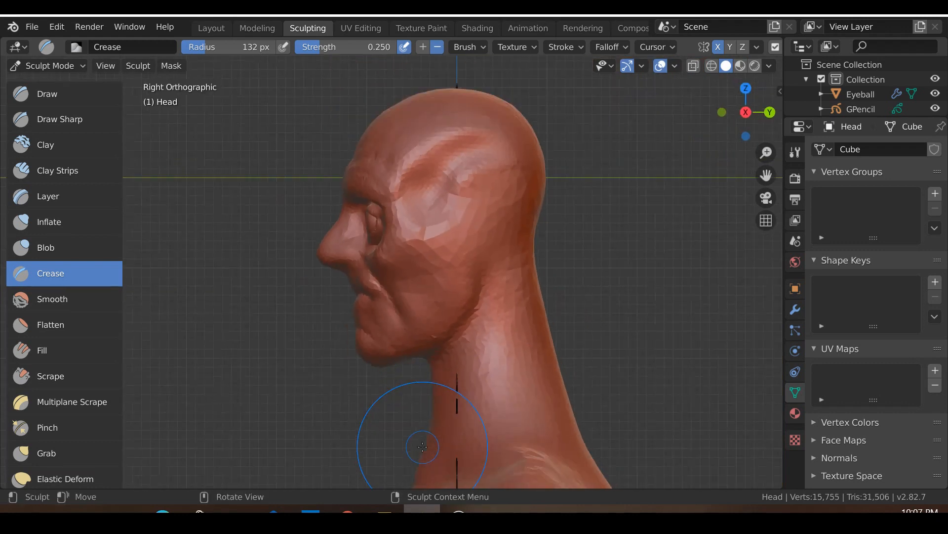
mouse_move(442, 357)
middle_mouse_down("shift")
mouse_move(435, 278)
mouse_move(454, 289)
mouse_move(531, 275)
middle_mouse_up("shift")
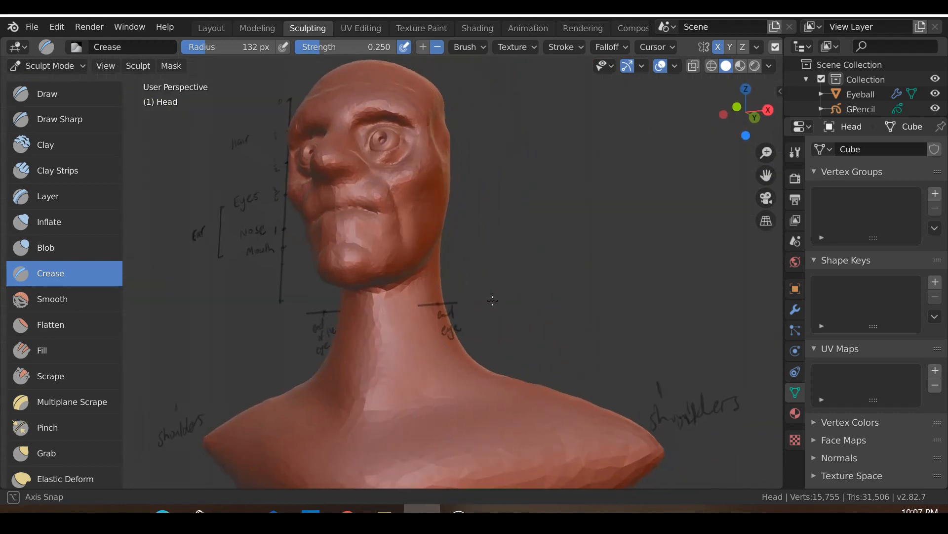
Build up an Adam's apple on the front of the neck with Clay Strips, and blend it with the Smooth brush.
left_click(54, 171)
scroll(316, 292, "up", 4)
mouse_move(363, 390)
left_mouse_down()
mouse_move(363, 405)
mouse_move(357, 350)
mouse_move(345, 442)
mouse_move(350, 410)
left_mouse_up()
mouse_move(371, 342)
left_mouse_down()
mouse_move(350, 431)
mouse_move(336, 429)
left_mouse_up()
scroll(316, 418, "down", 2)
middle_click_drag(300, 407, 324, 407)
mouse_move(313, 407)
left_mouse_down()
mouse_move(322, 392)
mouse_move(316, 361)
mouse_move(292, 346)
left_mouse_up()
key("shift+s")
middle_click_drag(289, 409, 196, 416)
Reshape the front of the neck and the Adam's apple in side view with the Grab brush.
key("KP_3")
key("g")
scroll(382, 389, "down", 2)
mouse_move(381, 389)
left_mouse_down()
mouse_move(402, 340)
mouse_move(416, 343)
left_mouse_up()
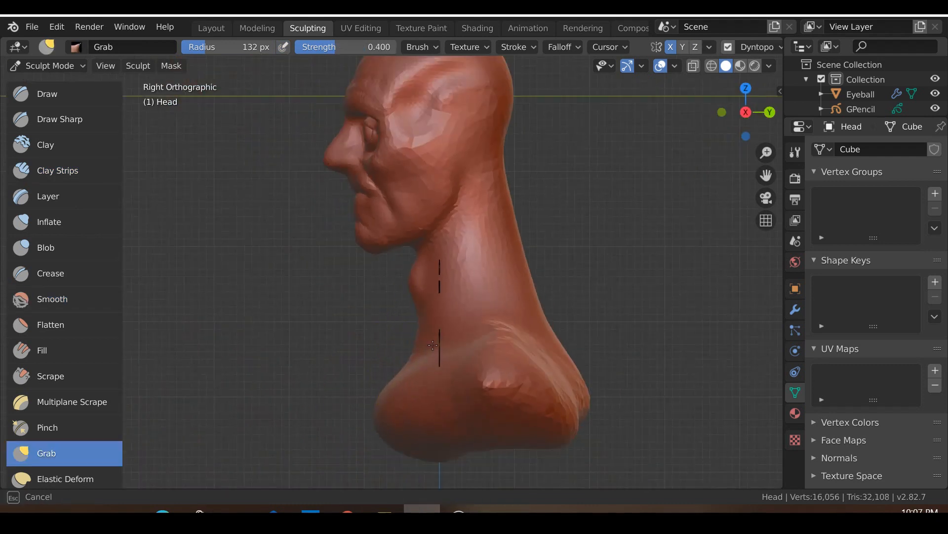
mouse_move(437, 348)
left_mouse_down()
mouse_move(402, 276)
mouse_move(417, 272)
left_mouse_up()
scroll(416, 272, "up", 6)
left_click_drag(466, 197, 430, 221)
mouse_move(429, 221)
middle_mouse_down()
mouse_move(462, 210)
mouse_move(482, 218)
mouse_move(370, 381)
middle_mouse_up()
Adjust the temple and the area beside the outer eye corner with the Grab brush, working from the front and side.
key("KP_1")
scroll(483, 217, "down", 4)
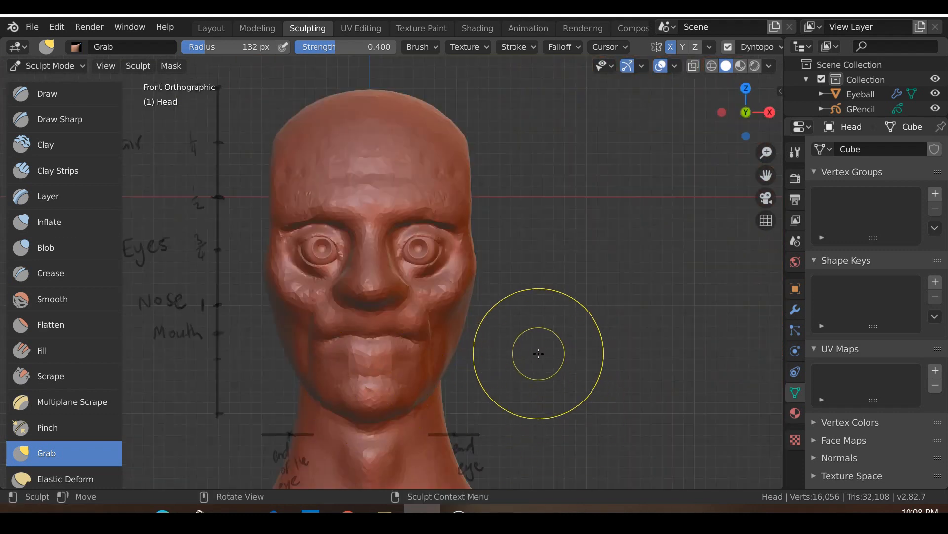
scroll(538, 353, "up", 1)
middle_click_drag(536, 353, 480, 379)
key("KP_1")
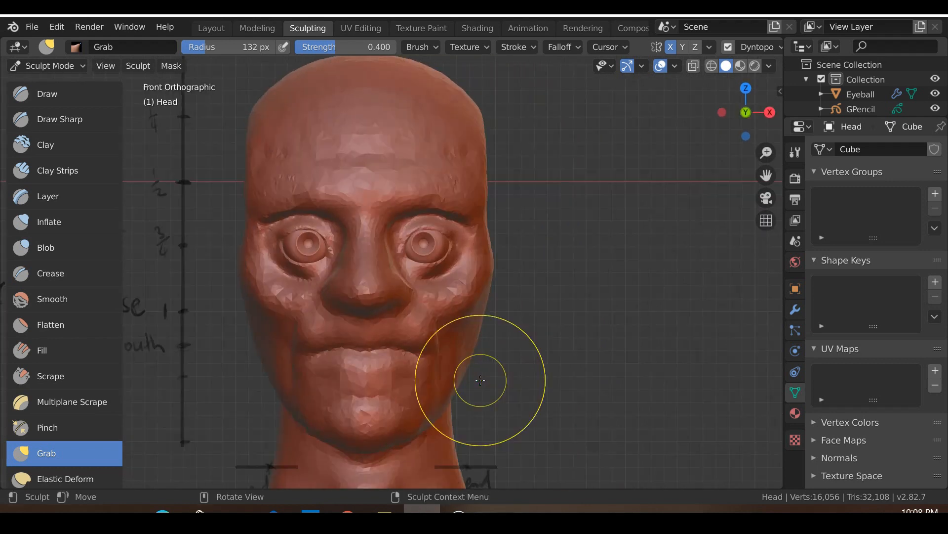
scroll(535, 233, "down", 1)
scroll(523, 247, "up", 3)
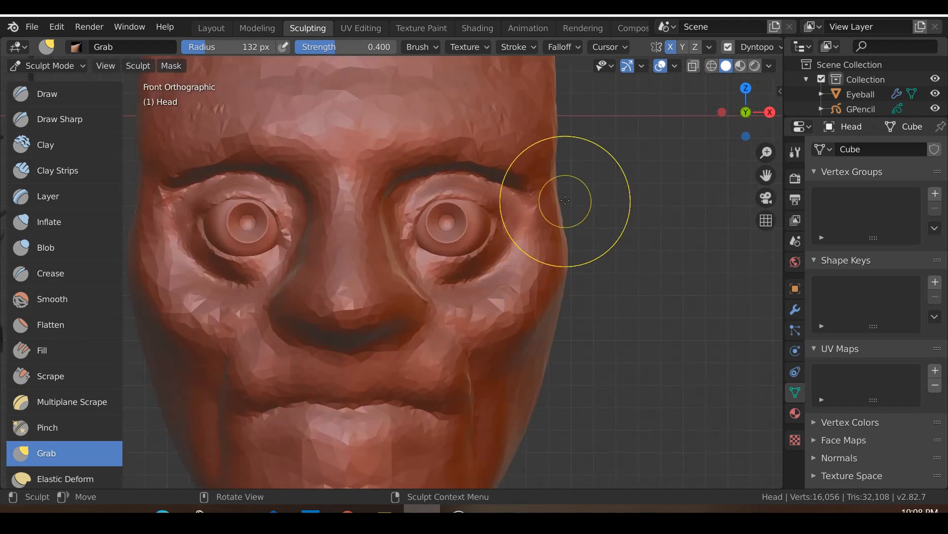
mouse_move(548, 196)
left_mouse_down()
mouse_move(512, 203)
mouse_move(540, 190)
left_mouse_up()
middle_click_drag(540, 190, 526, 186)
left_click_drag(526, 186, 546, 184)
middle_click_drag(546, 184, 445, 206)
mouse_move(444, 205)
left_mouse_down()
mouse_move(423, 200)
mouse_move(434, 207)
left_mouse_up()
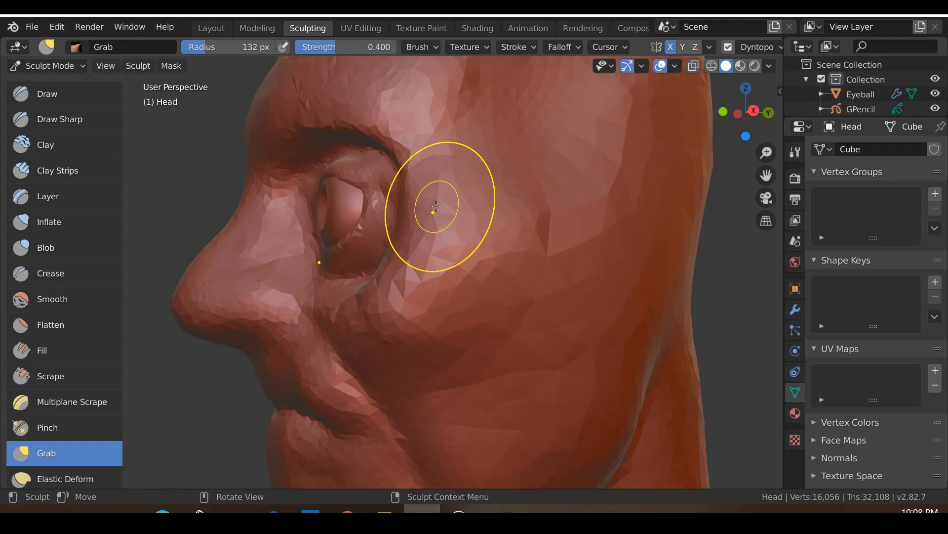
Reposition the skin above and below the eye in side view with the Grab brush.
key("KP_3")
left_click_drag(345, 201, 343, 246)
scroll(361, 230, "up", 1)
left_click_drag(342, 158, 336, 170)
Examine the bust's face, neck and shoulder proportions from the front and at an angle against the sketched guide lines.
scroll(361, 257, "down", 4)
mouse_move(365, 289)
middle_mouse_down()
mouse_move(469, 314)
mouse_move(471, 264)
middle_mouse_up()
key("KP_1")
scroll(468, 306, "up", 3)
scroll(508, 239, "down", 6)
scroll(517, 266, "up", 2)
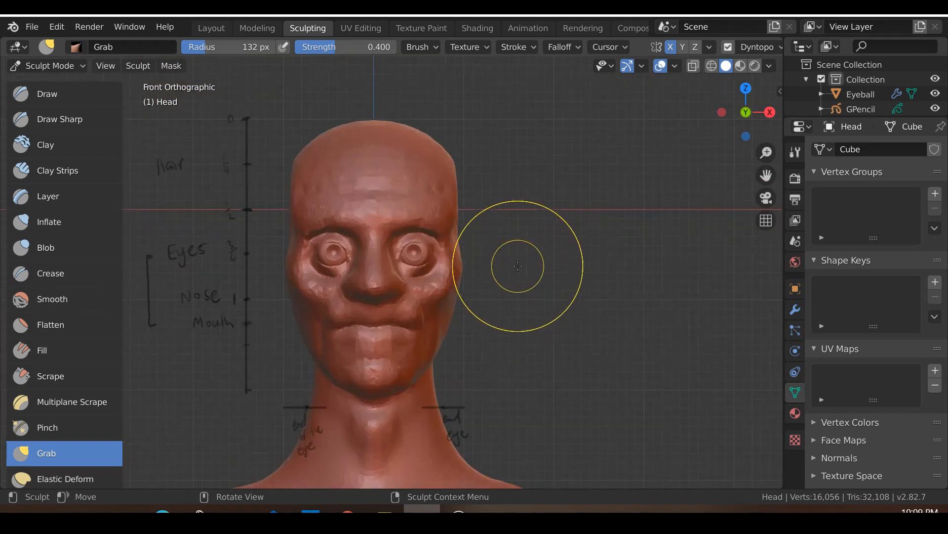
middle_click_drag(511, 315, 553, 251, "shift")
scroll(563, 259, "down", 2)
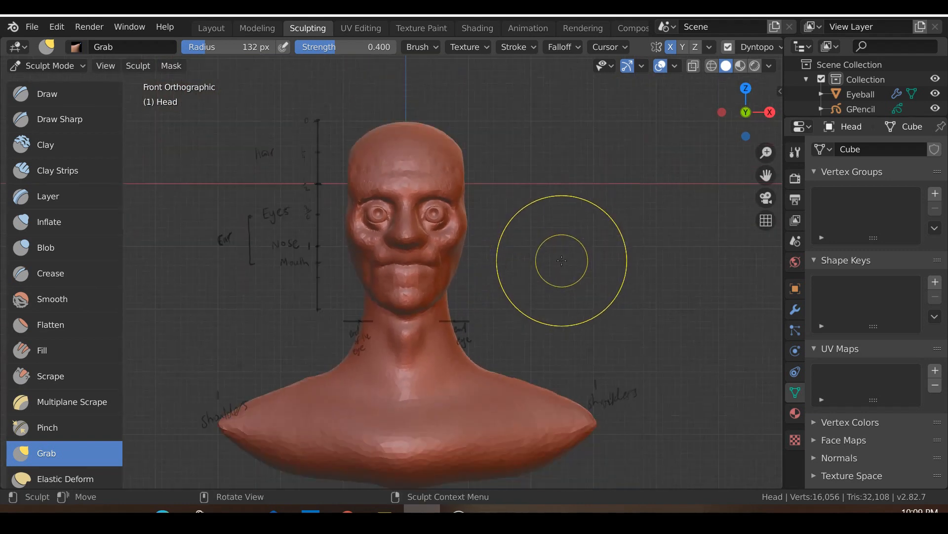
scroll(562, 261, "up", 5)
scroll(494, 234, "down", 1)
scroll(494, 234, "down", 1)
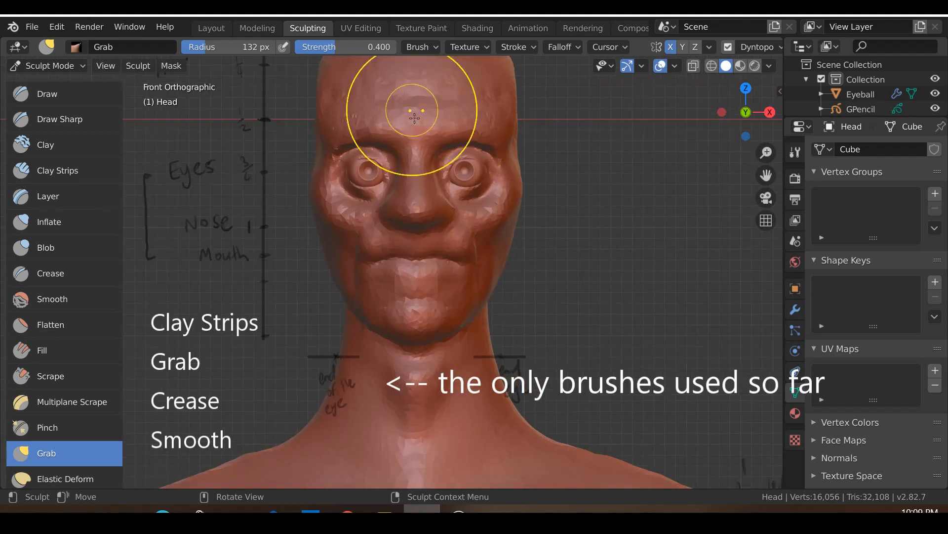
scroll(426, 259, "down", 3)
middle_click_drag(512, 233, 556, 290)
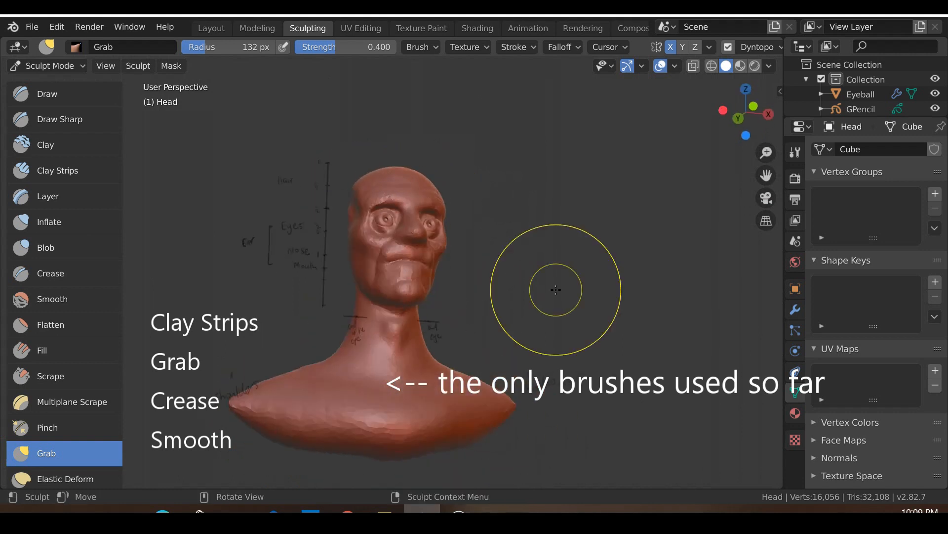
key("KP_1")
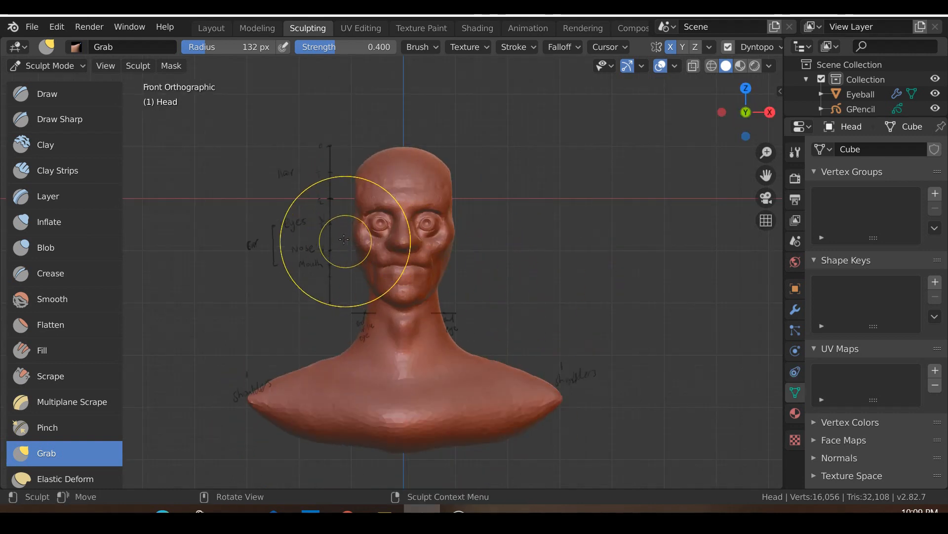
scroll(256, 230, "up", 3)
scroll(256, 230, "up", 1)
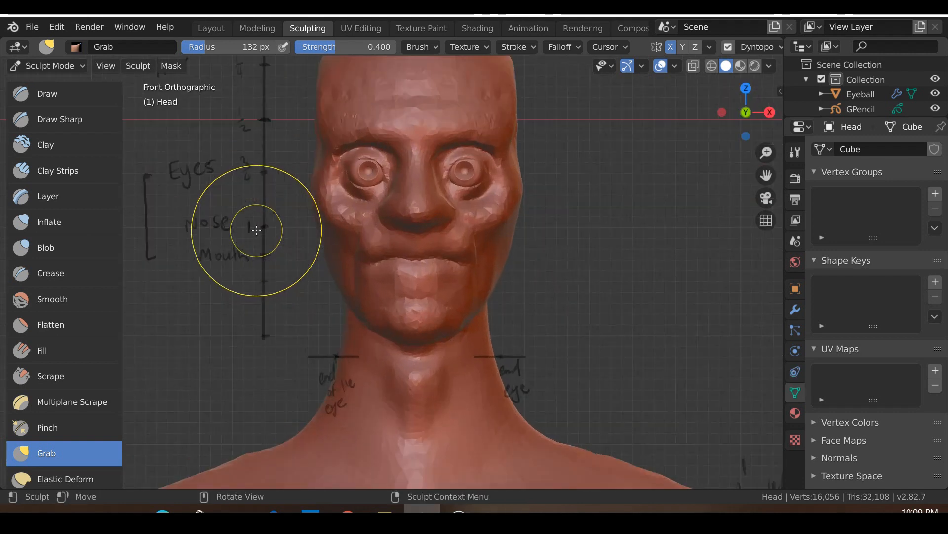